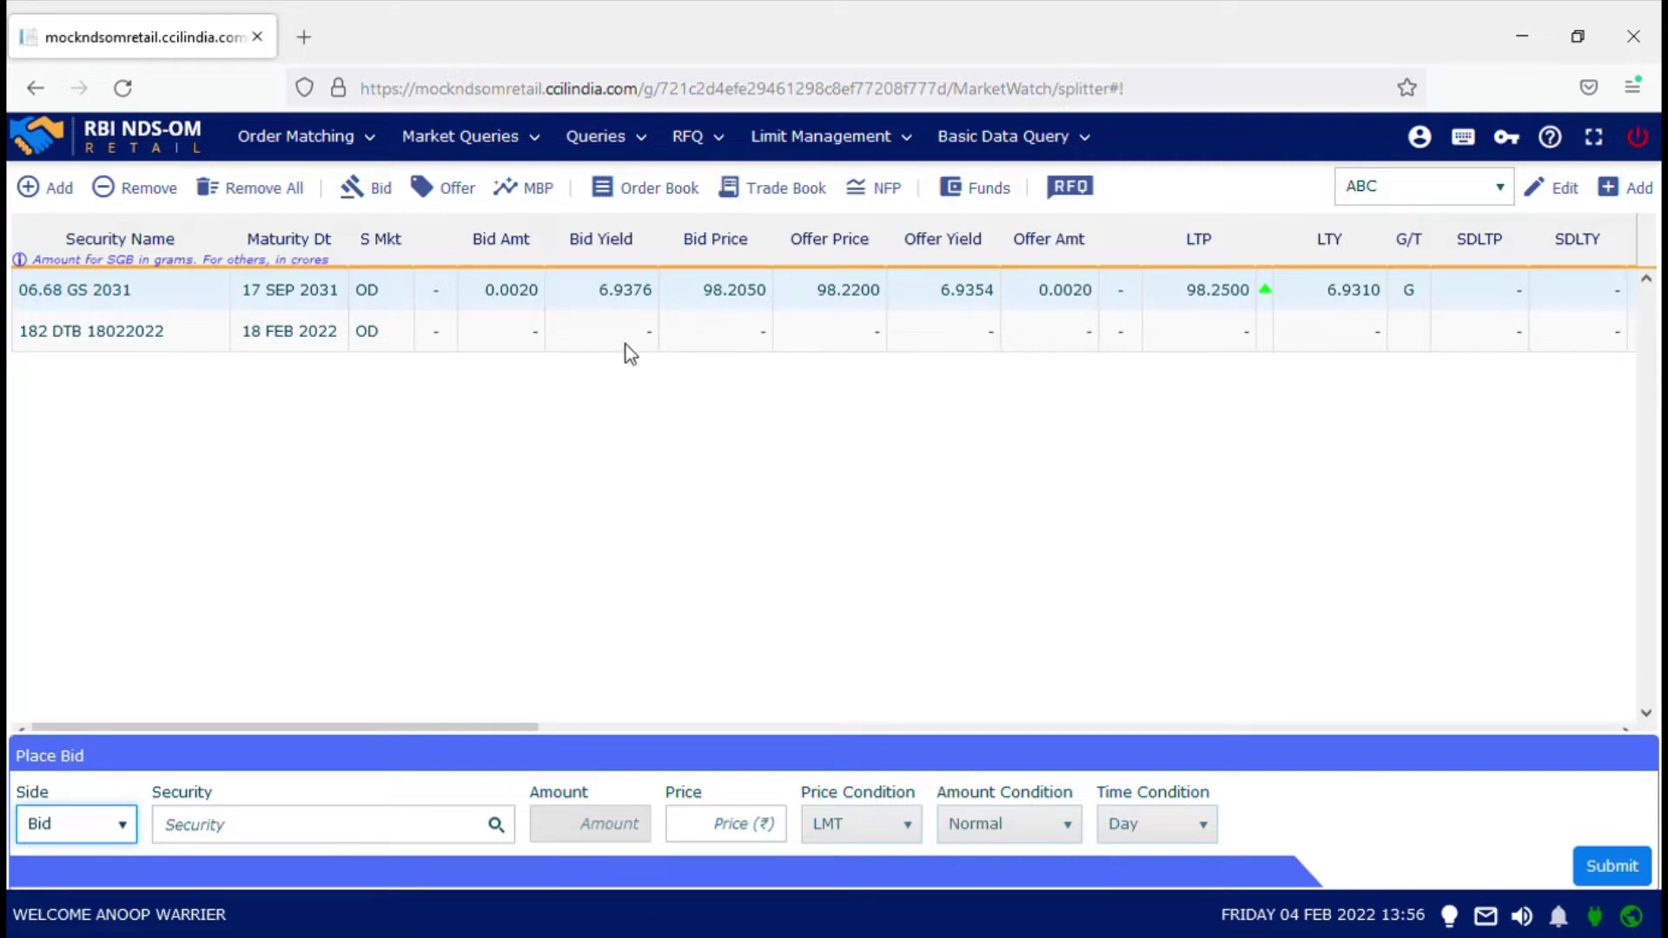
Open a blank bid order entry, and switch it to a blank offer order entry.
{"action": "left_click", "coordinate": [352, 156]}
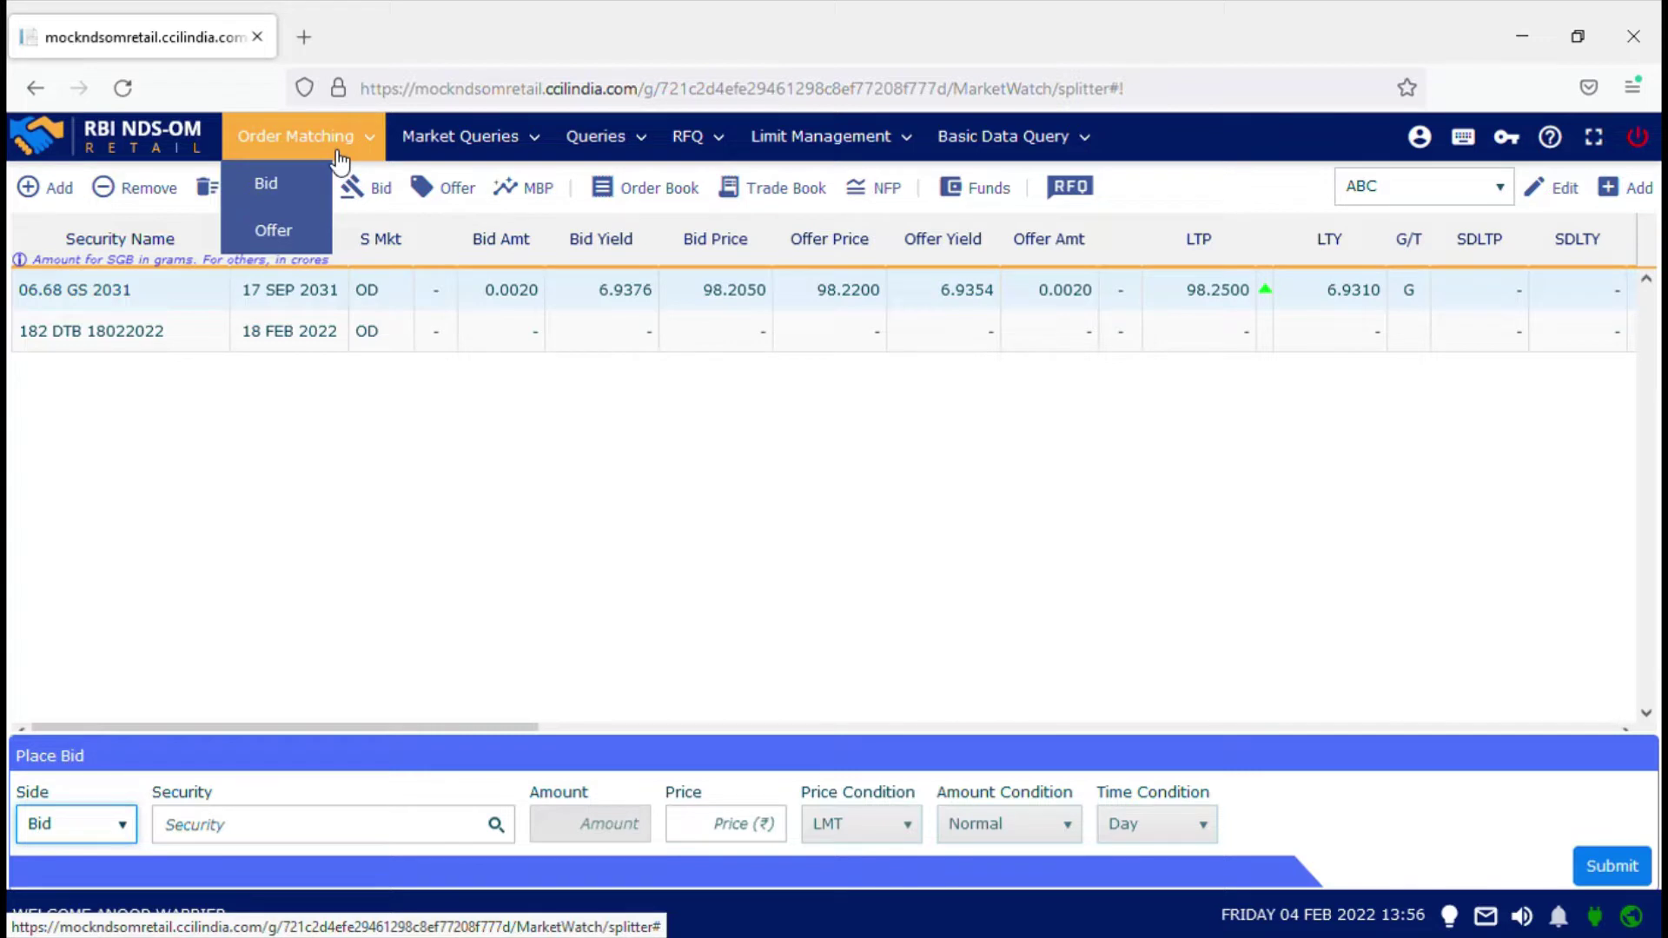
{"action": "left_click", "coordinate": [302, 199]}
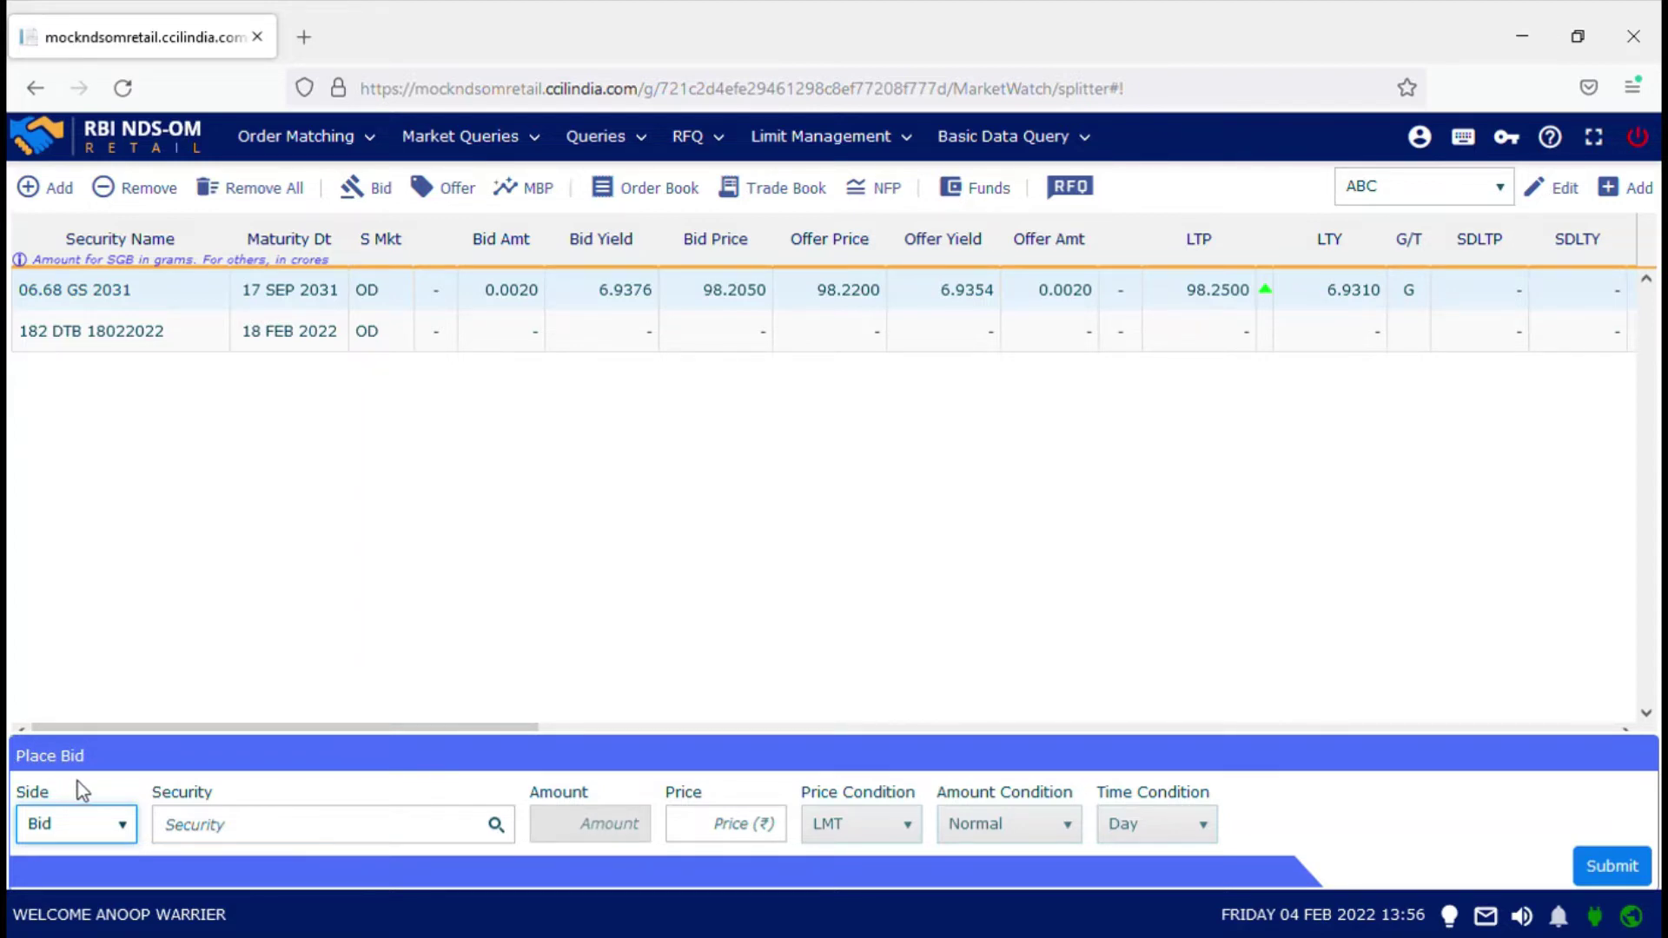
{"action": "left_click", "coordinate": [294, 136]}
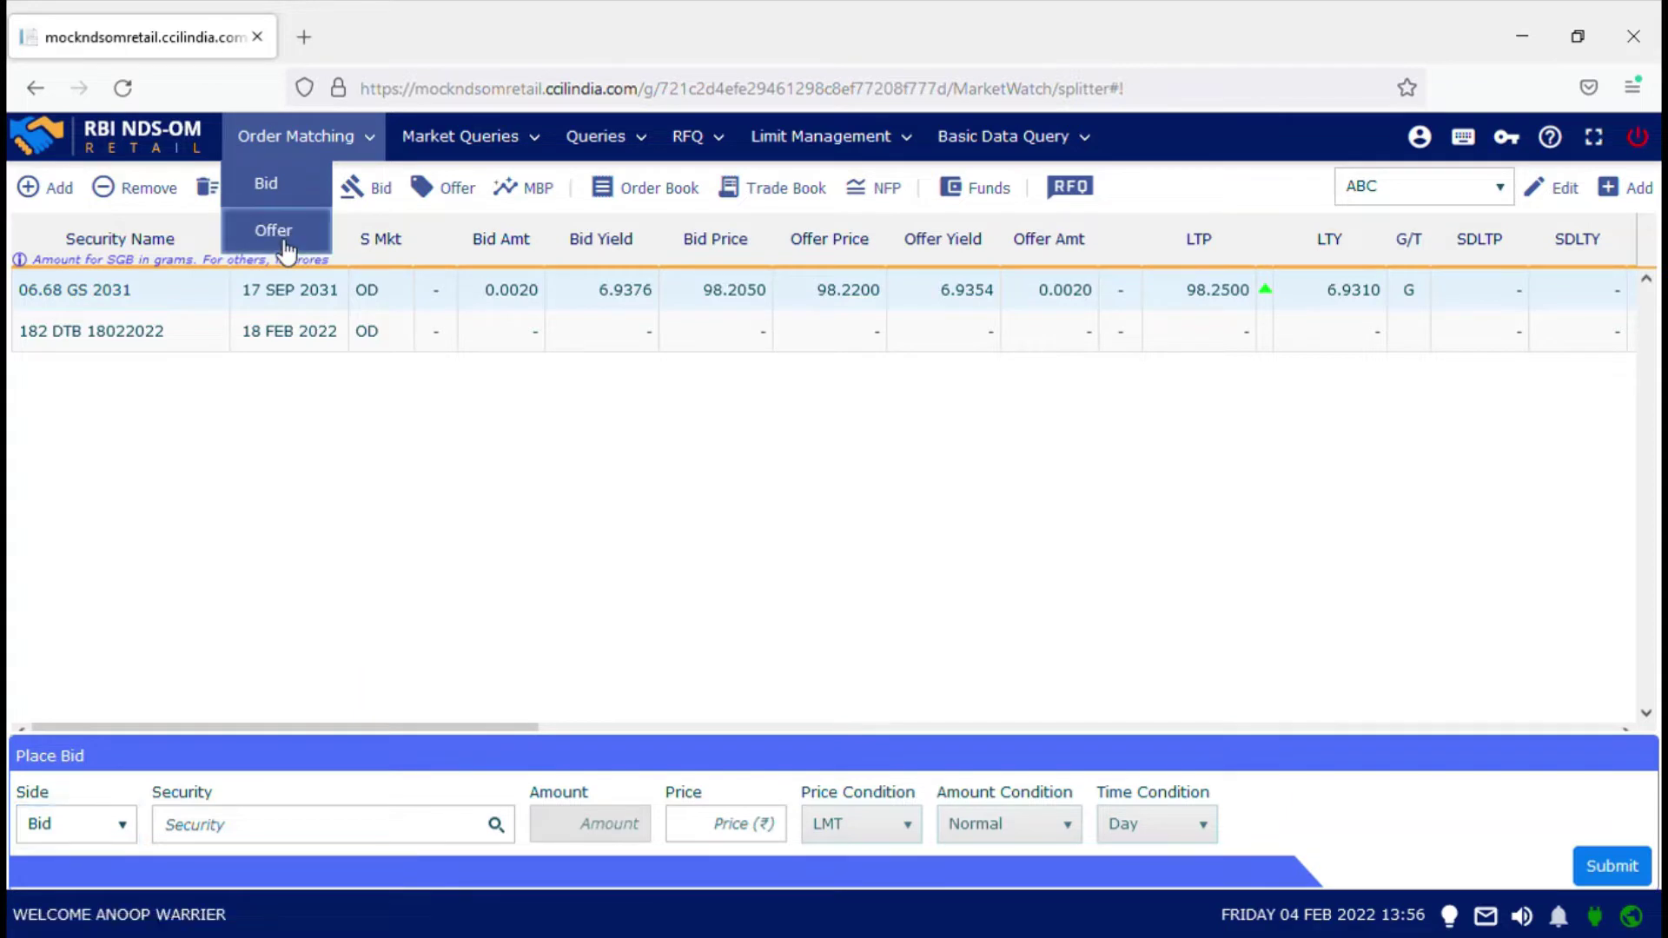
{"action": "left_click", "coordinate": [282, 234]}
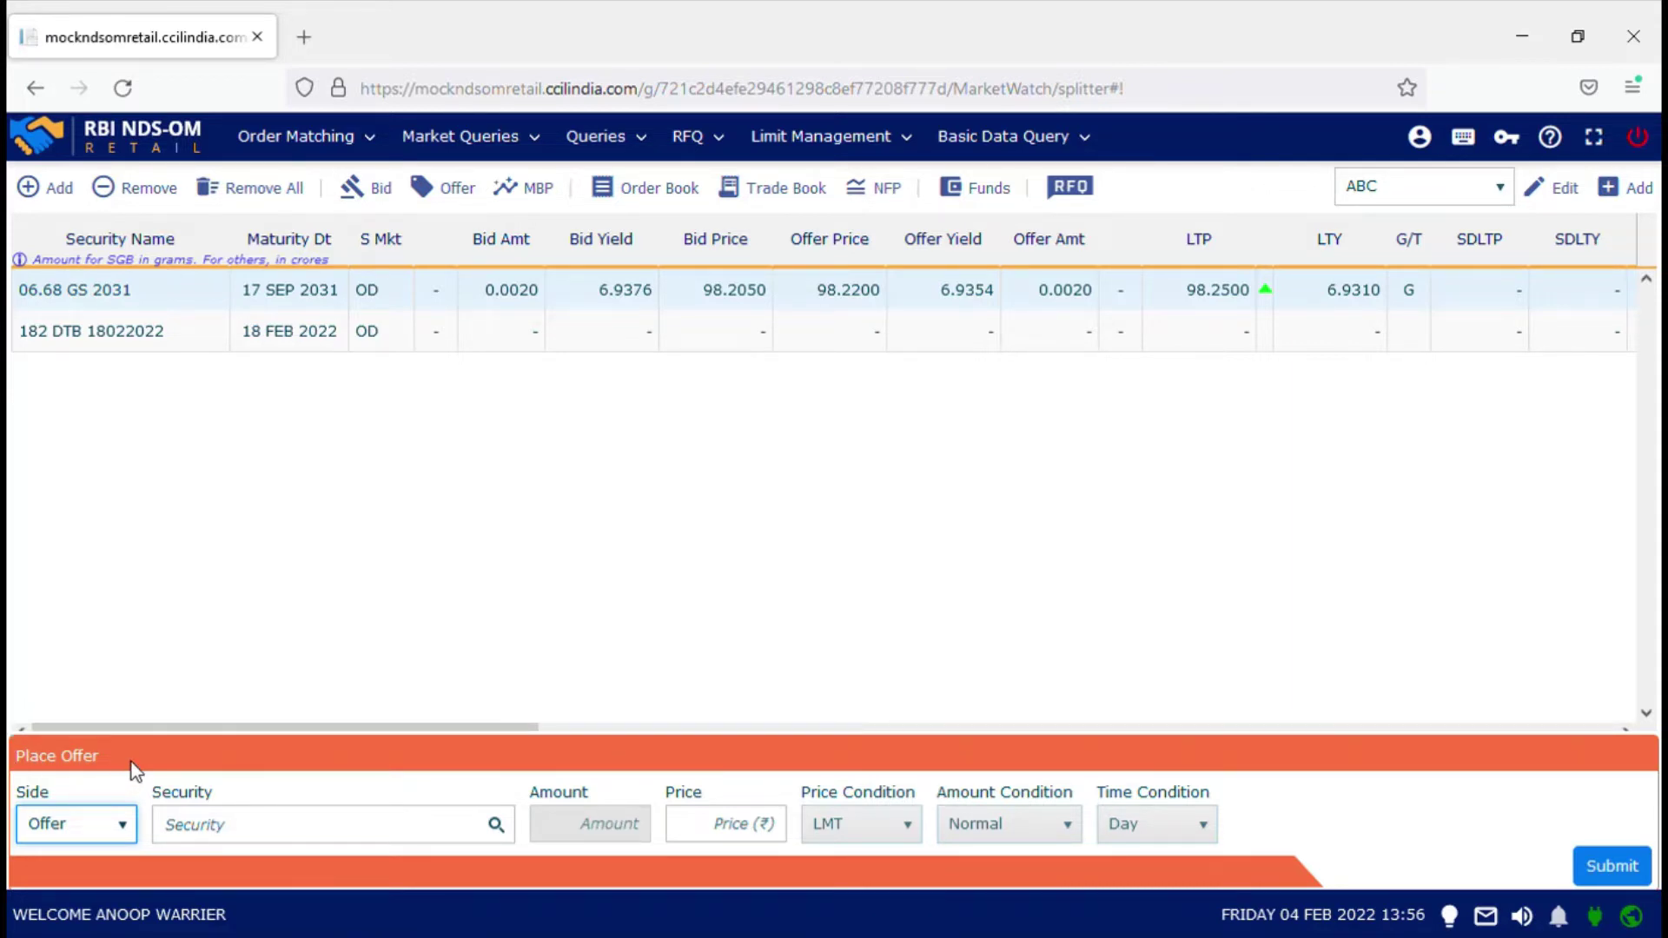
{"action": "left_click", "coordinate": [386, 605]}
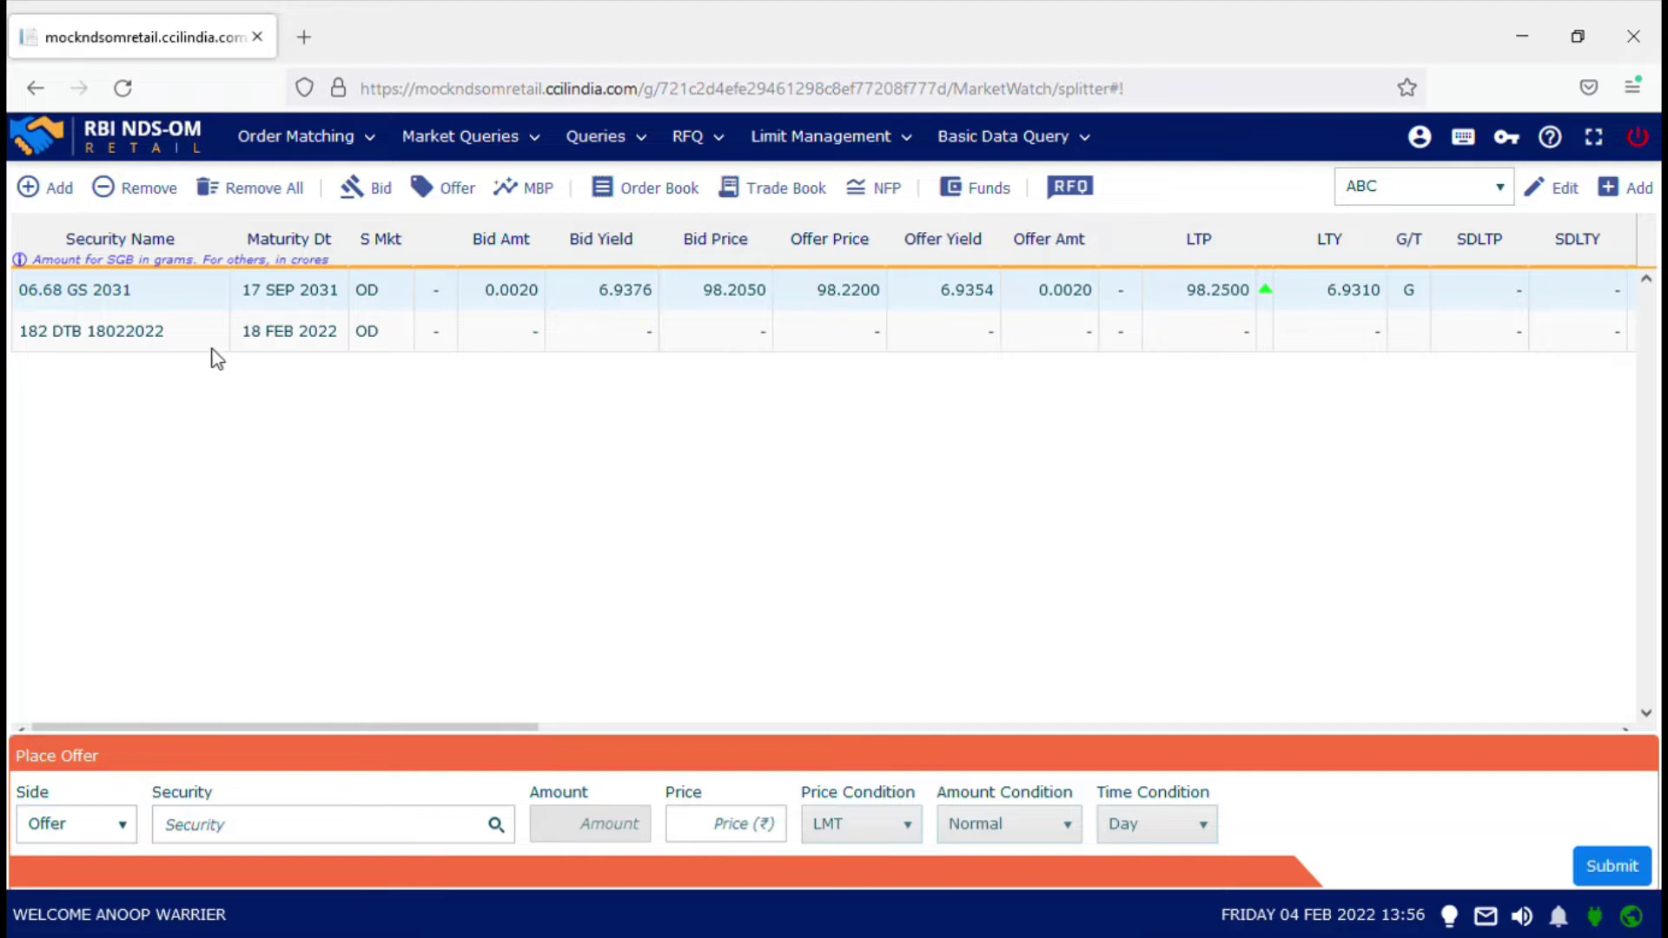
Select the security 06.68 GS 2031 and open a bid entry for it, followed by an offer entry.
{"action": "left_click", "coordinate": [182, 301]}
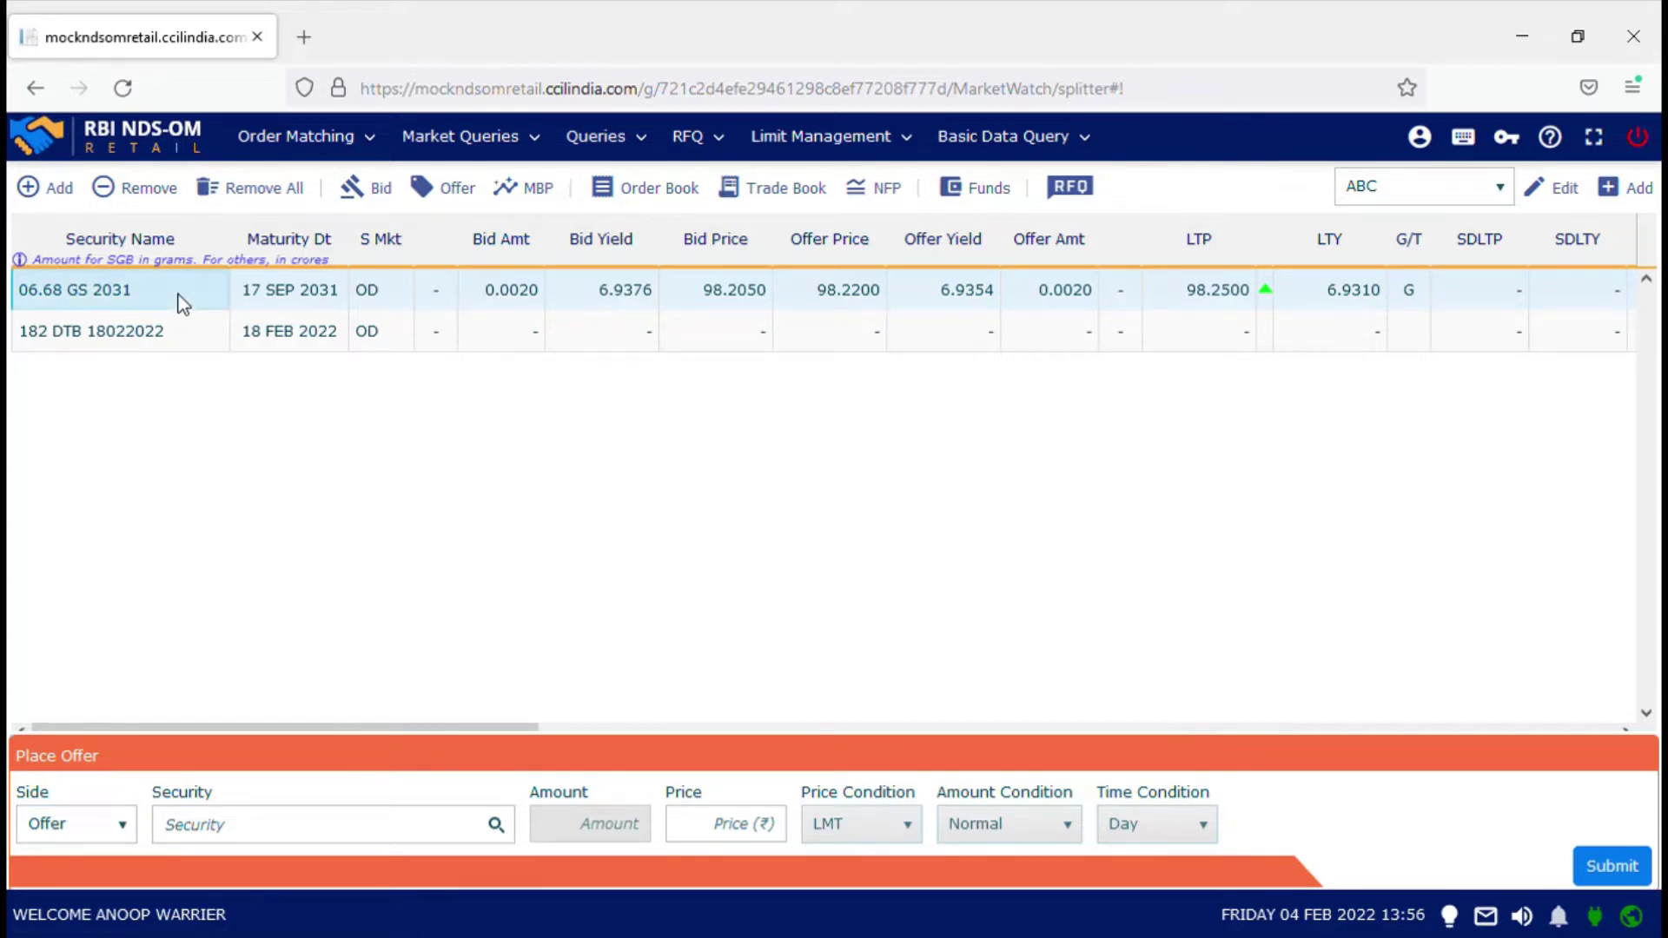
{"action": "left_click", "coordinate": [383, 198]}
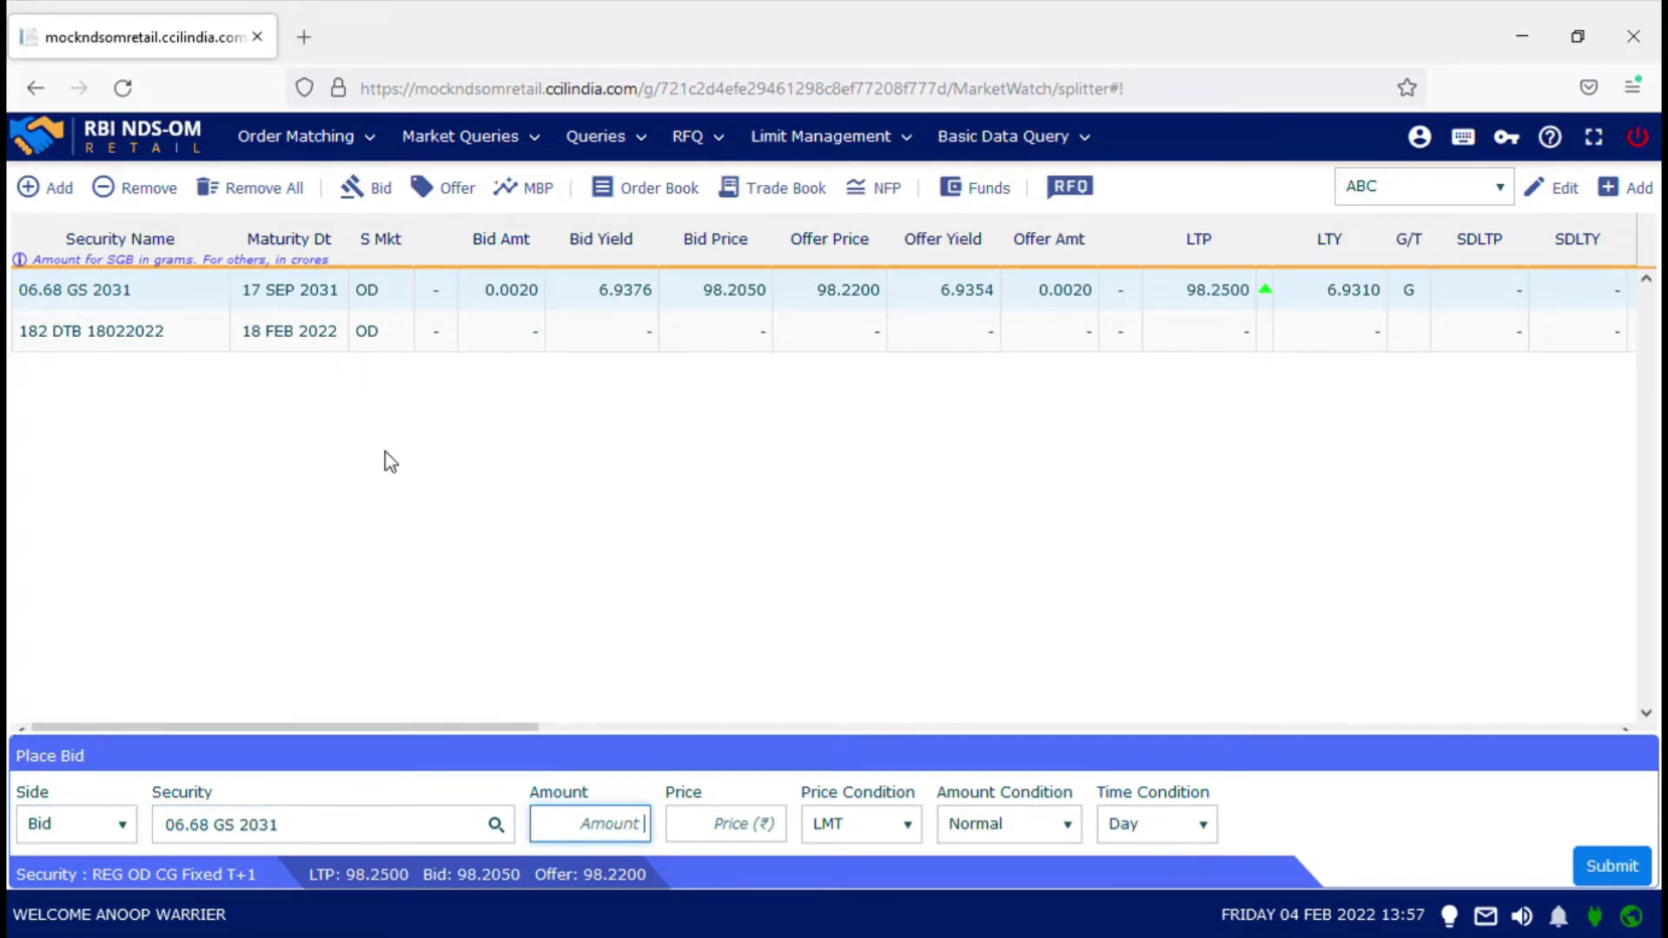
{"action": "left_click", "coordinate": [464, 193]}
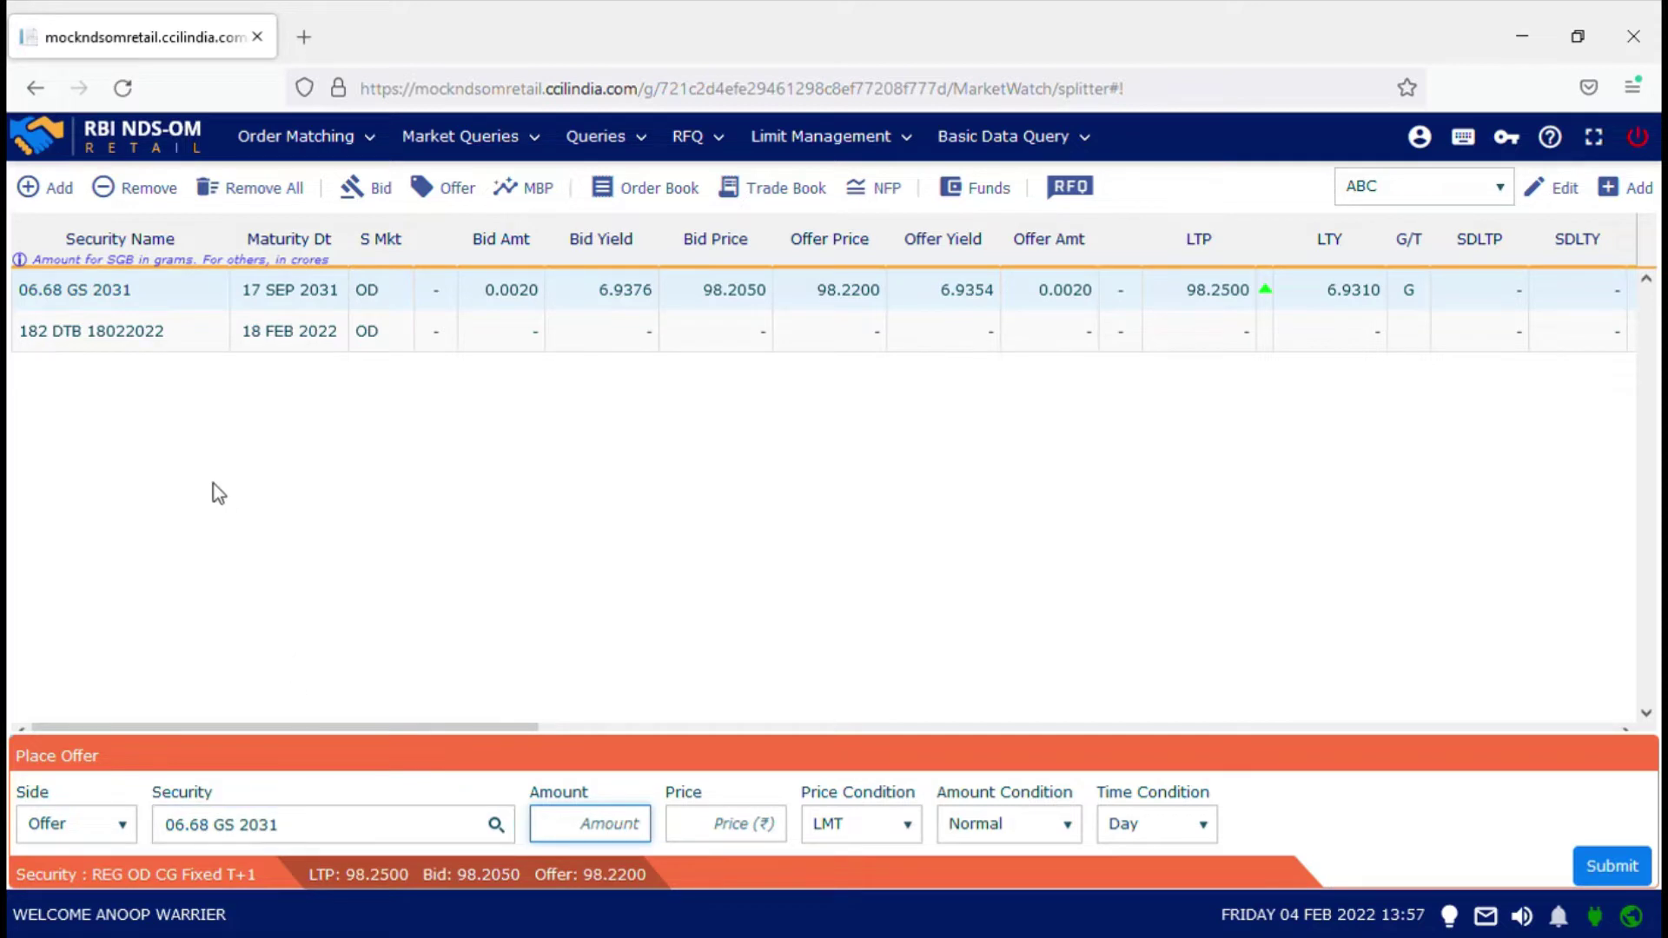
Open order entries directly from the 06.68 GS 2031 row of the market watch, first a bid and after that an offer.
{"action": "left_click", "coordinate": [161, 291]}
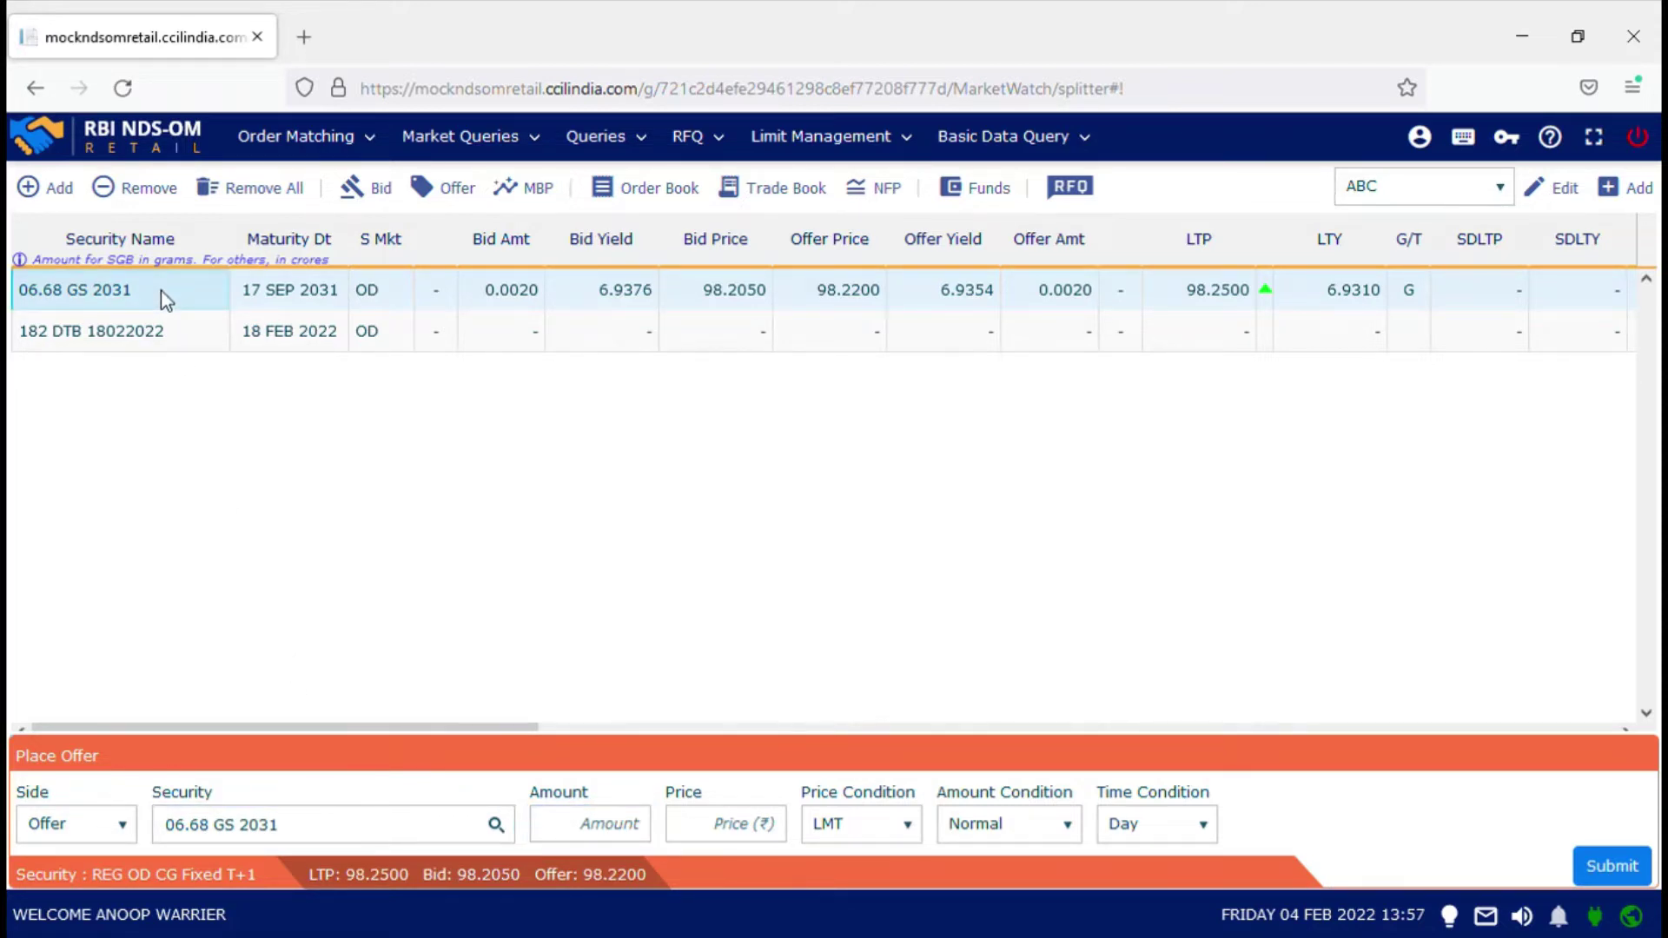
{"action": "right_click", "coordinate": [164, 298]}
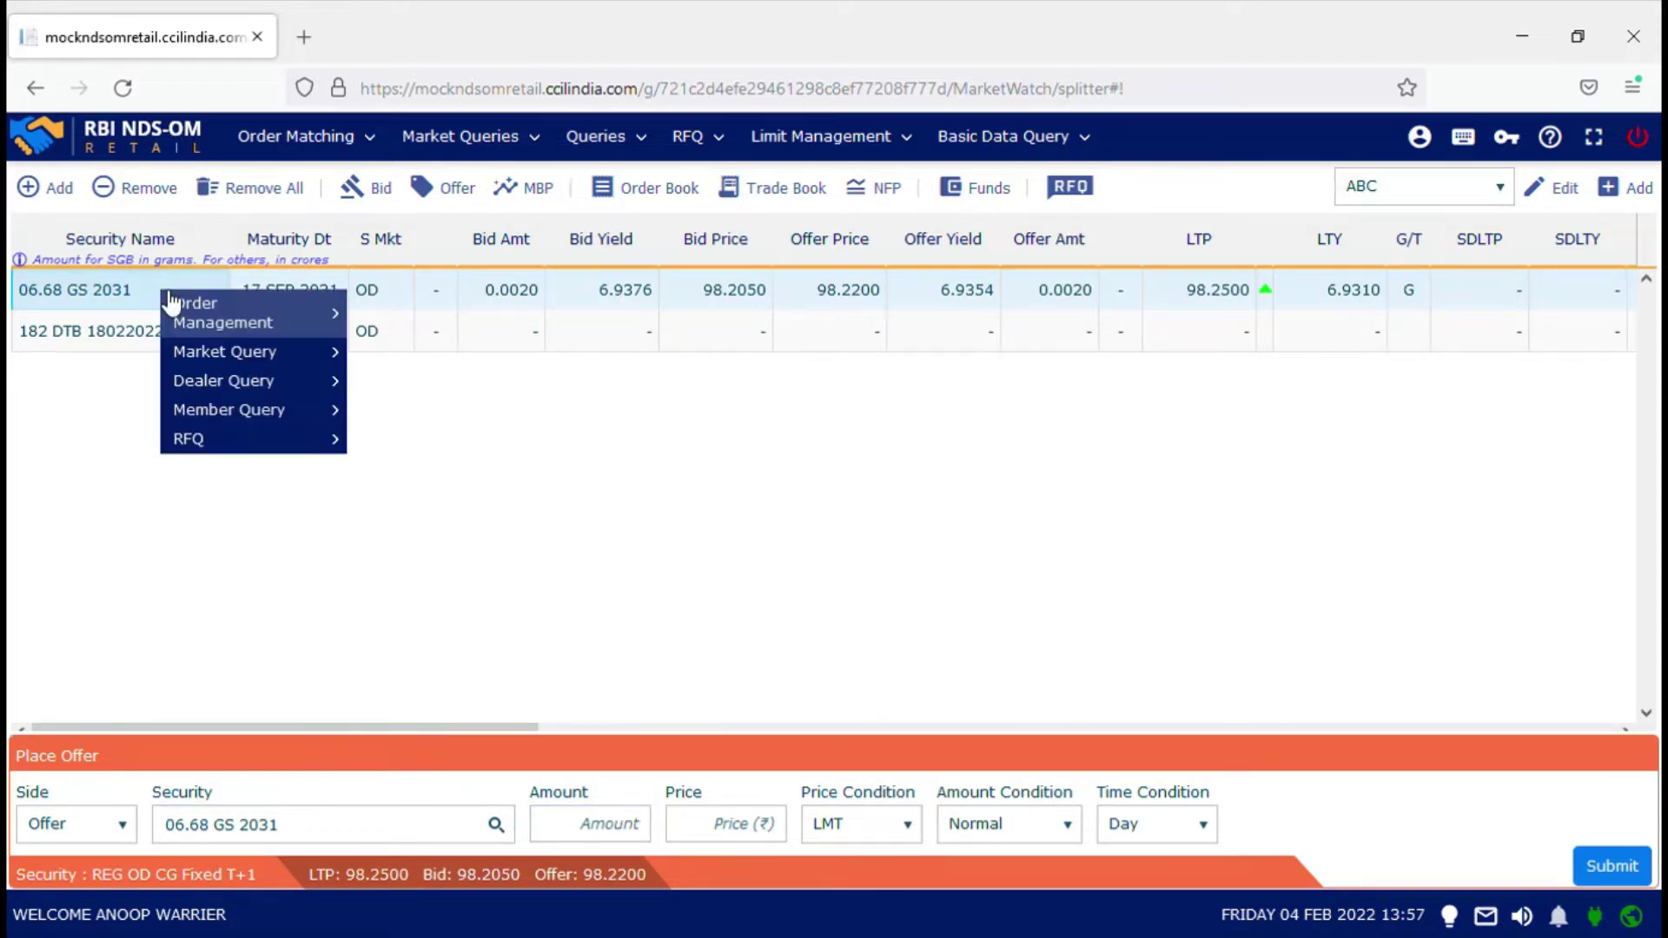
{"action": "mouse_move", "coordinate": [321, 319]}
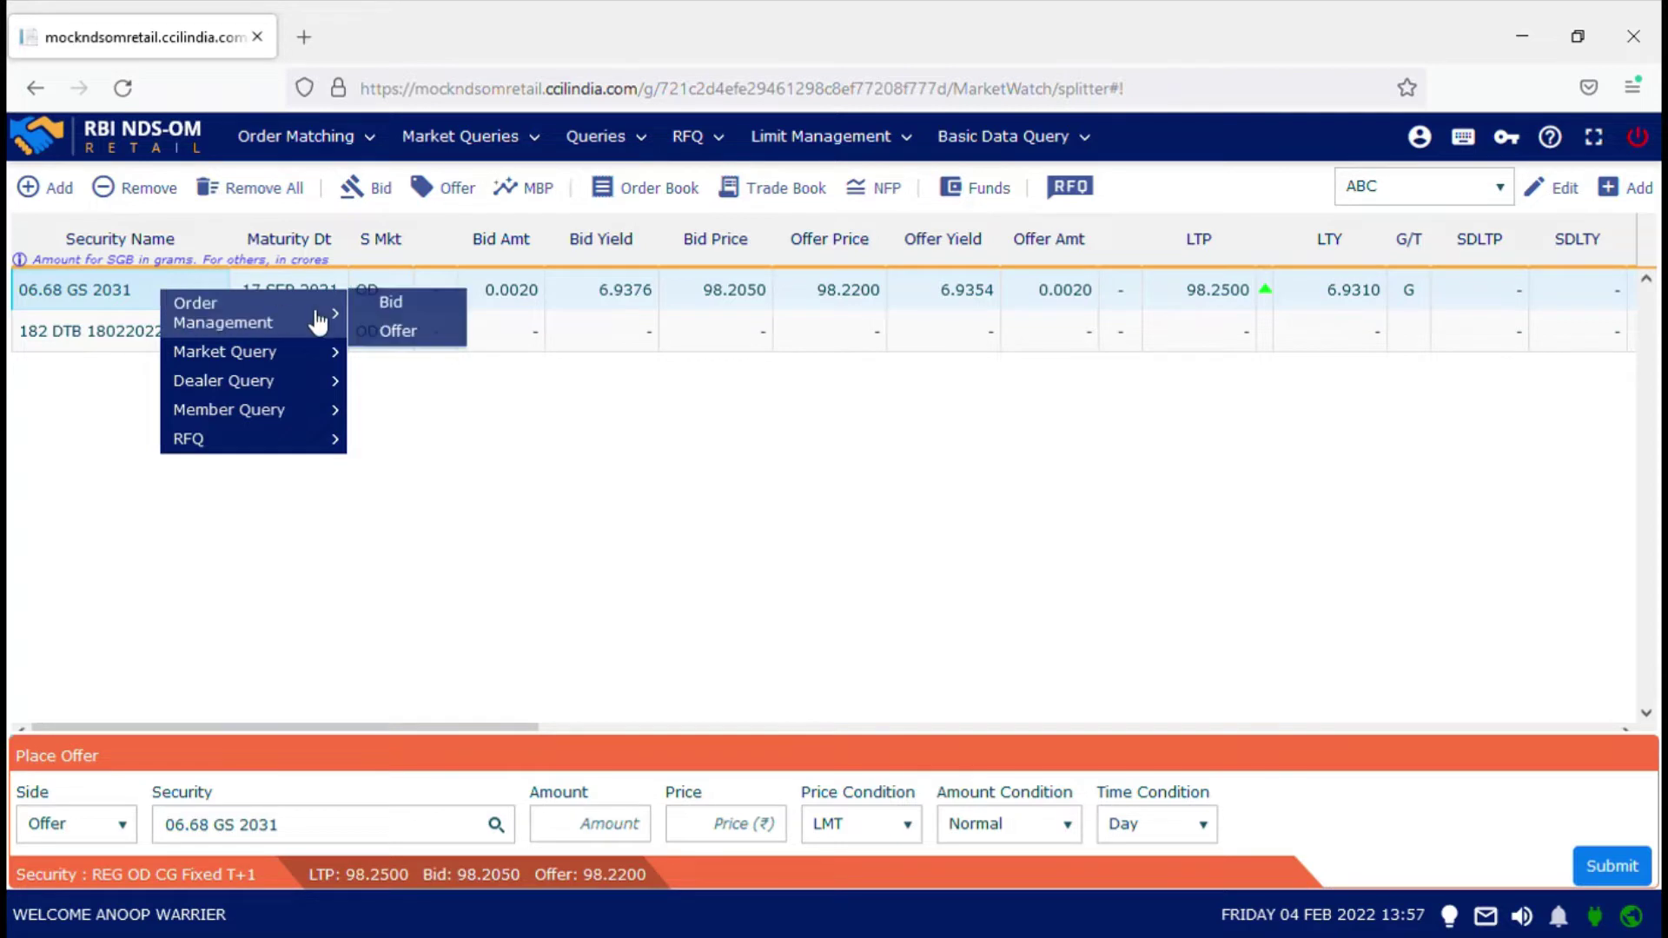
{"action": "left_click", "coordinate": [413, 307]}
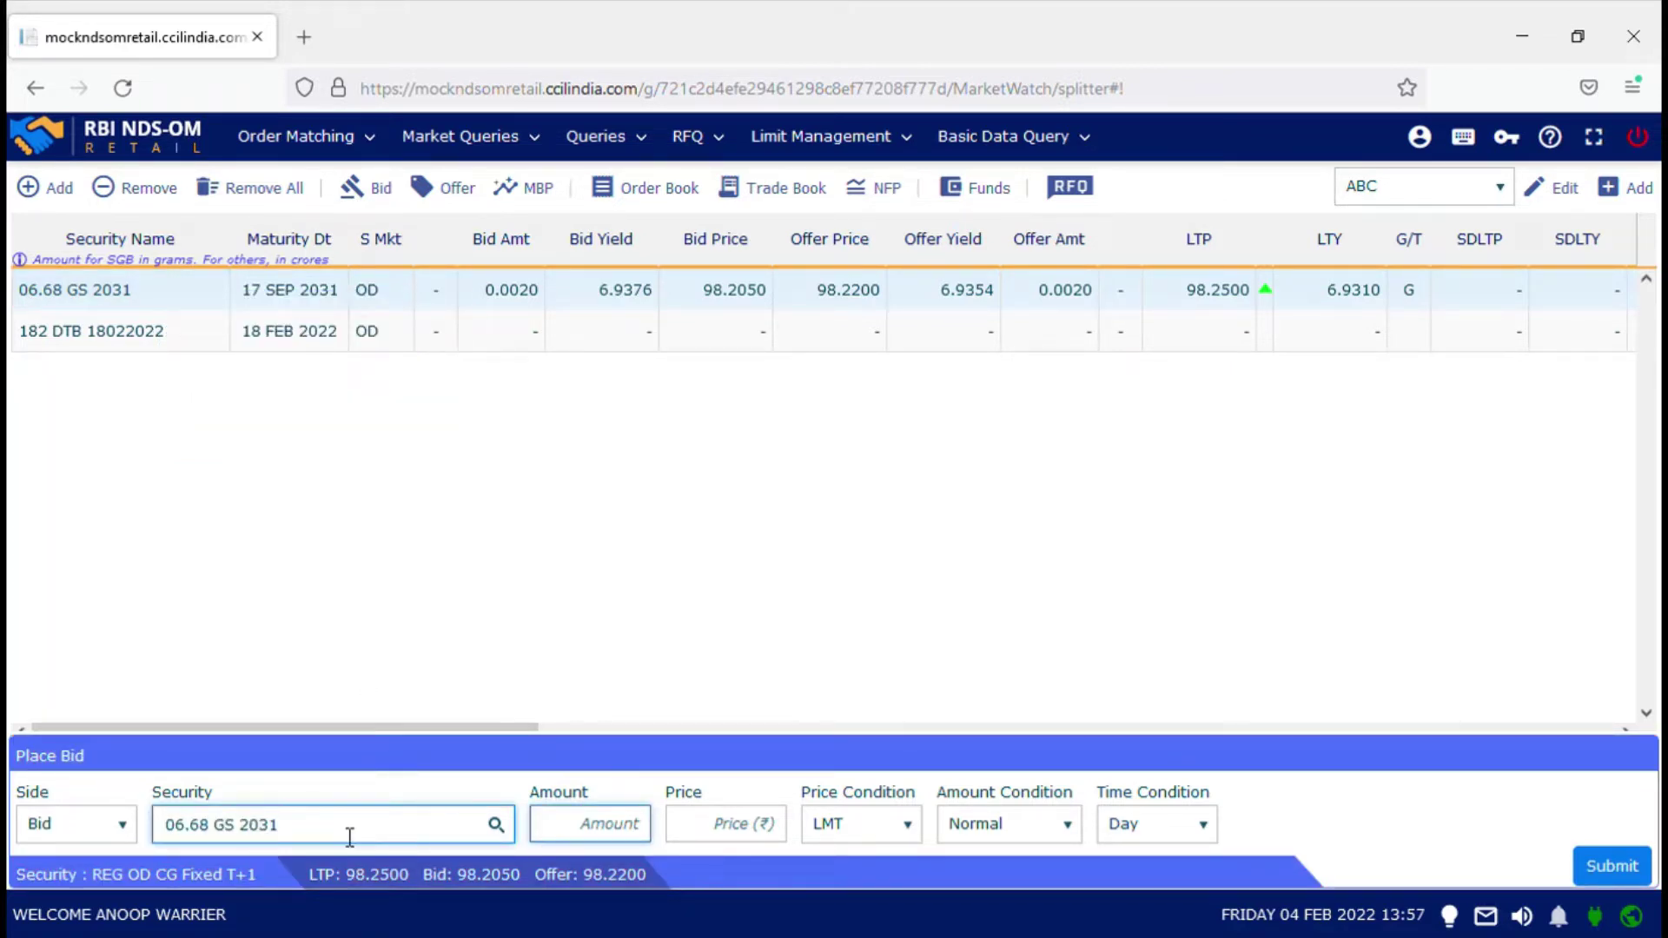
{"action": "right_click", "coordinate": [150, 292]}
{"action": "mouse_move", "coordinate": [159, 304]}
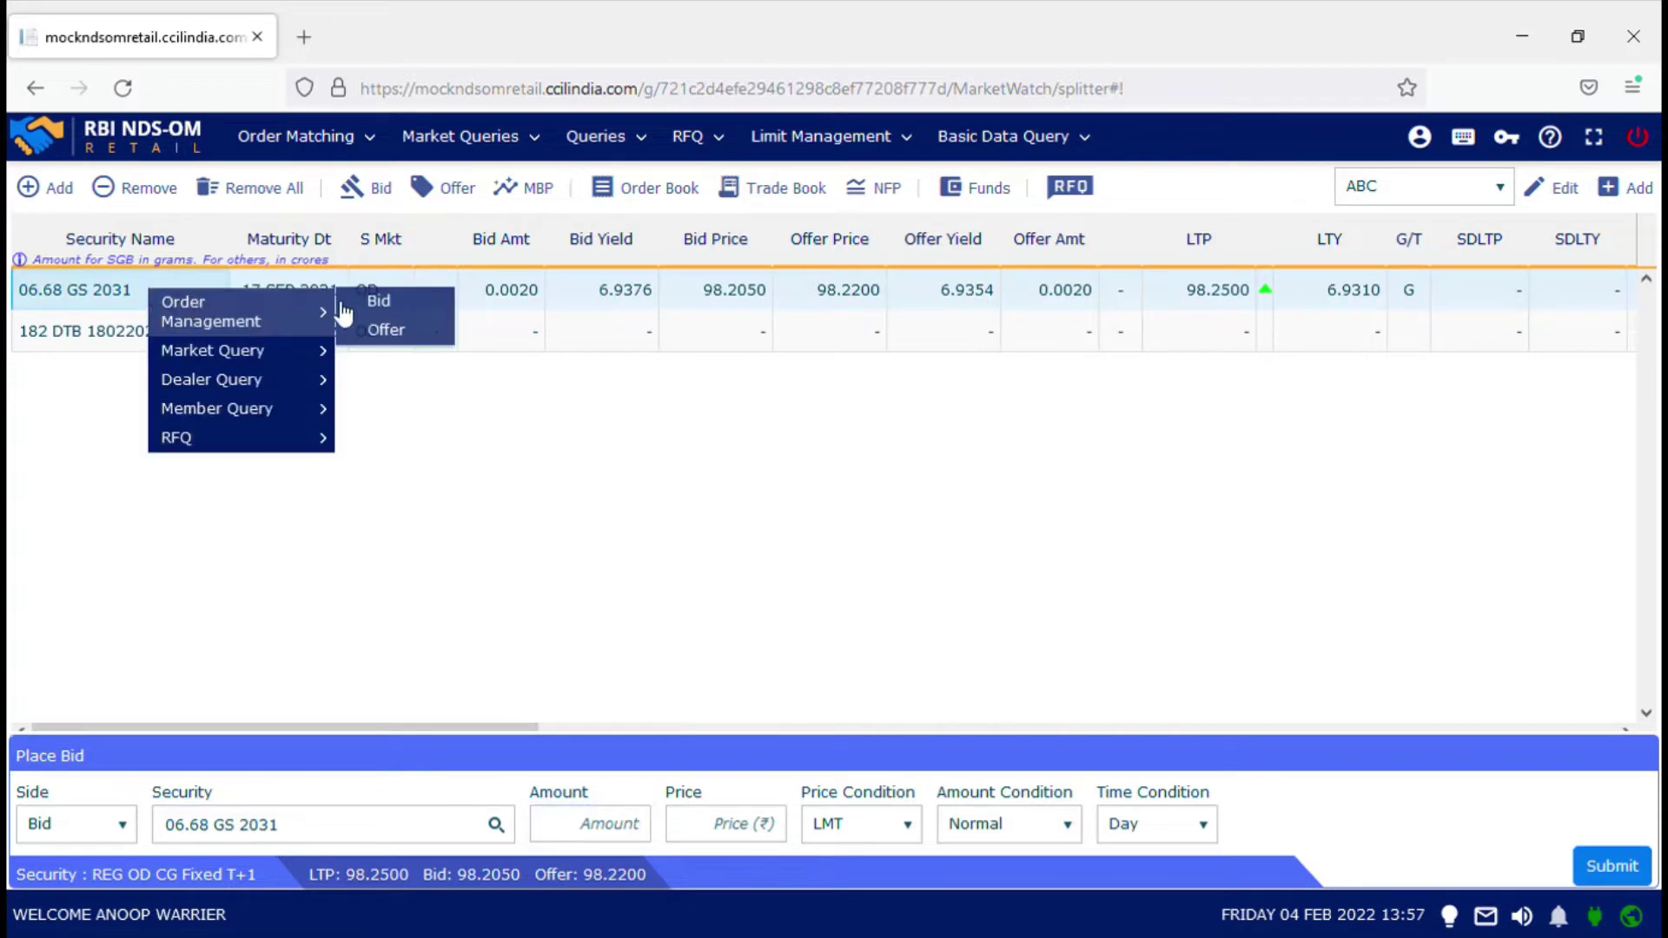
{"action": "left_click", "coordinate": [395, 343]}
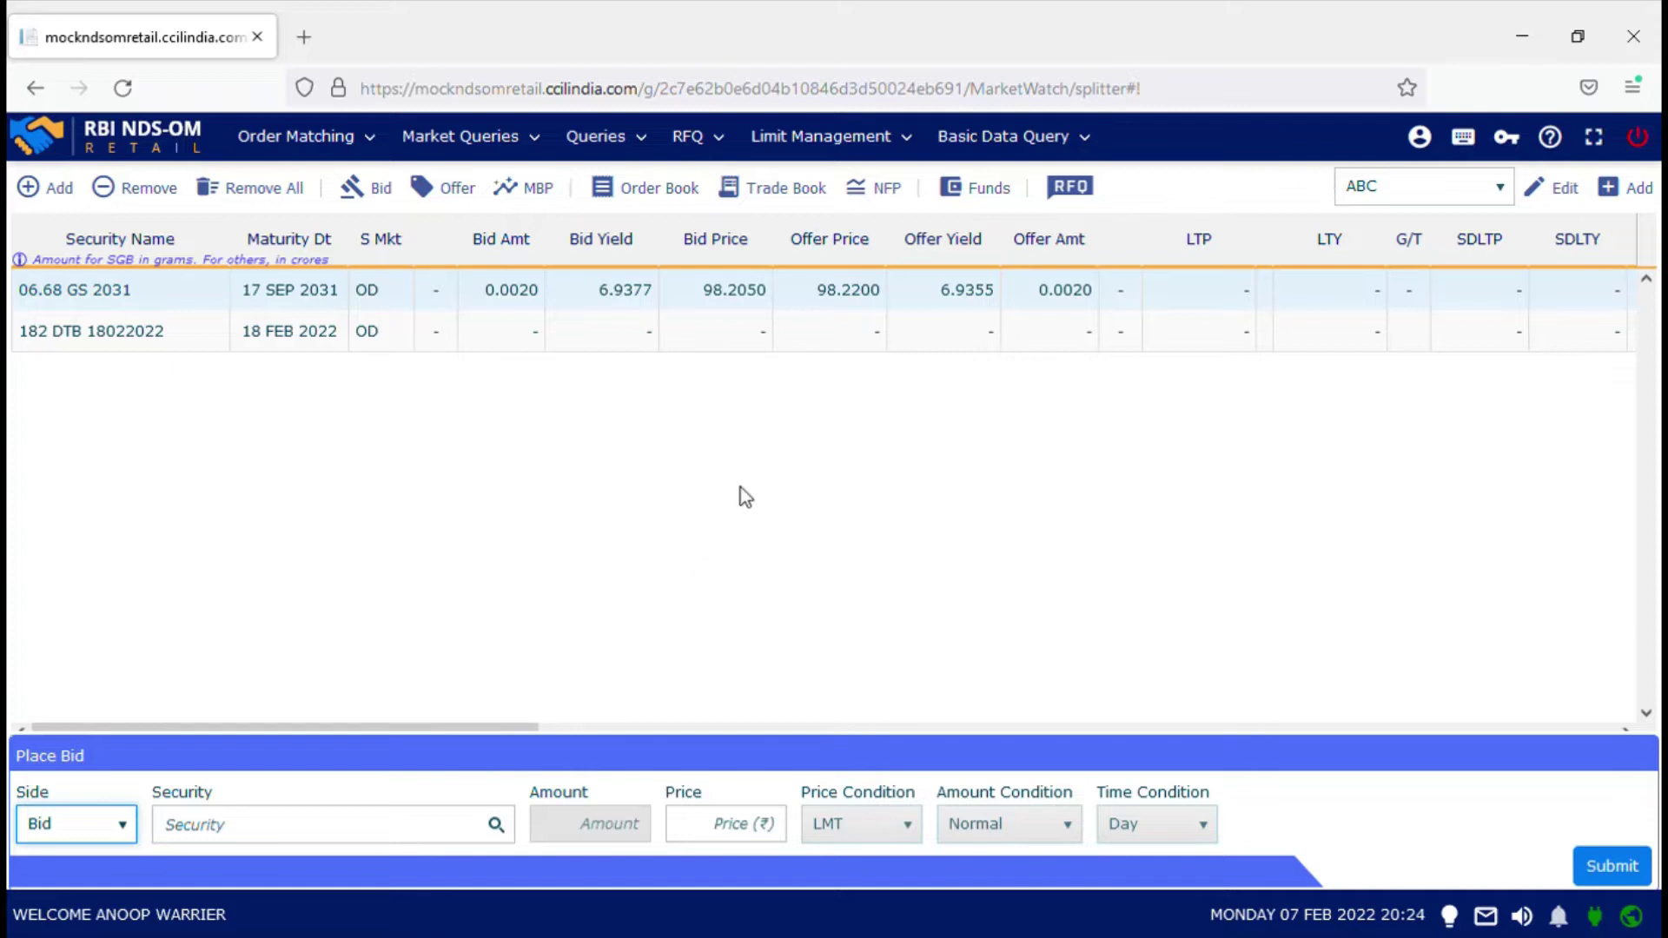
Open a bid for 06.68 GS 2031 filled from its quoted offer, with amount 20000, price 98.2200 and time condition IOC.
{"action": "double_click", "coordinate": [832, 300]}
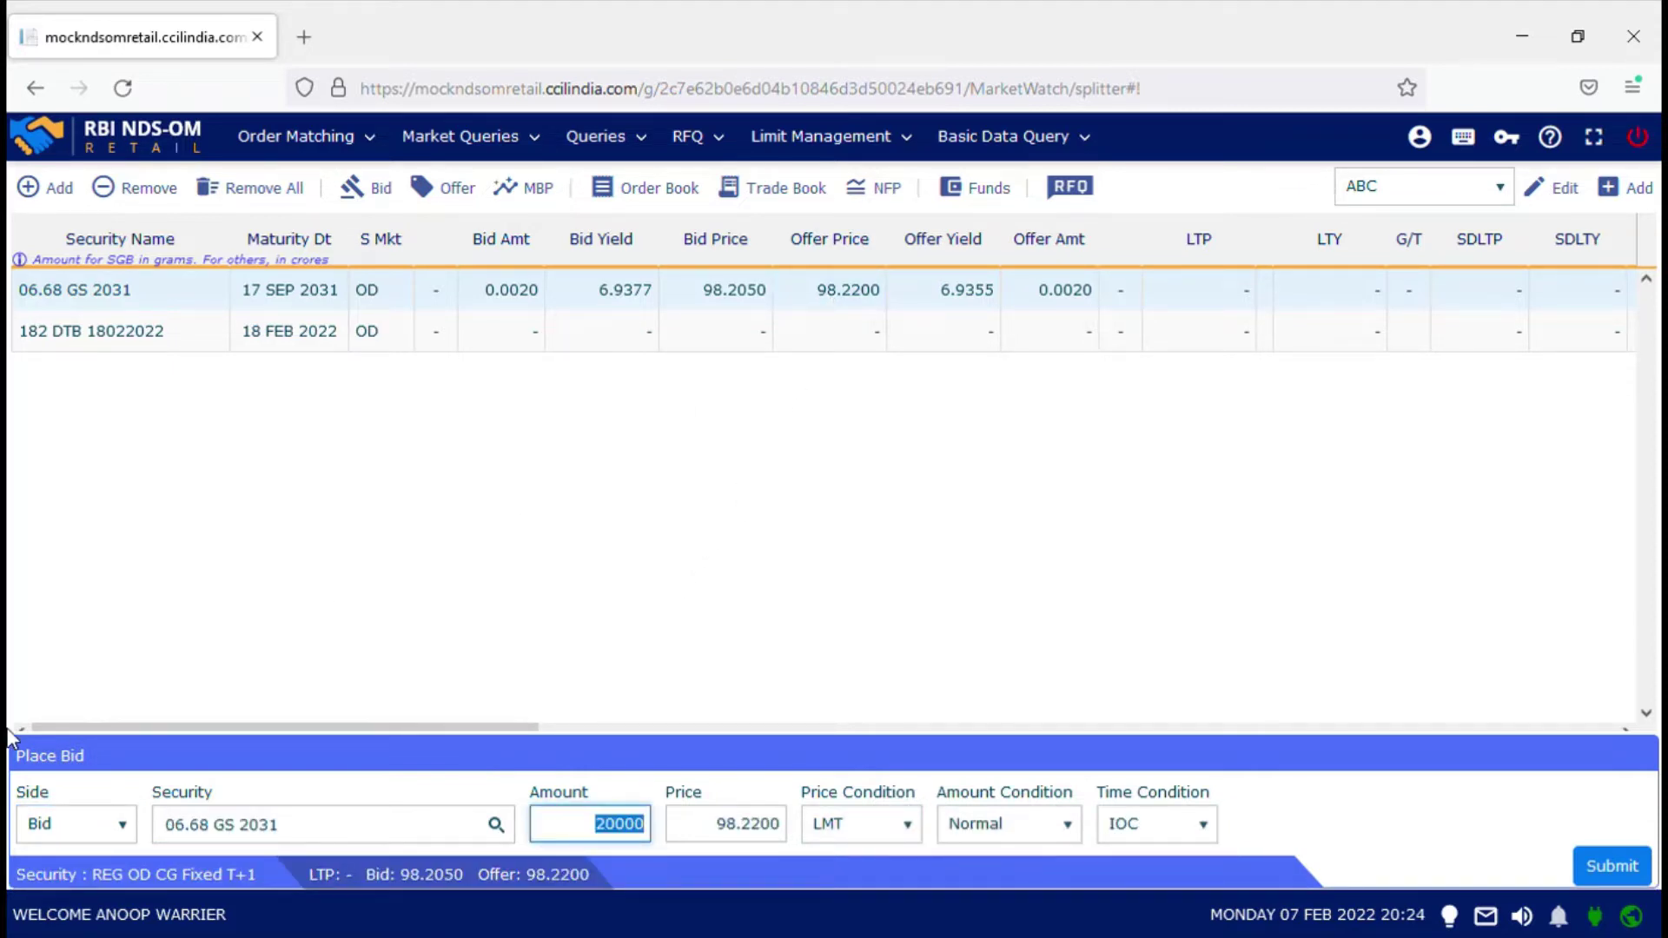
{"action": "left_click", "coordinate": [587, 847]}
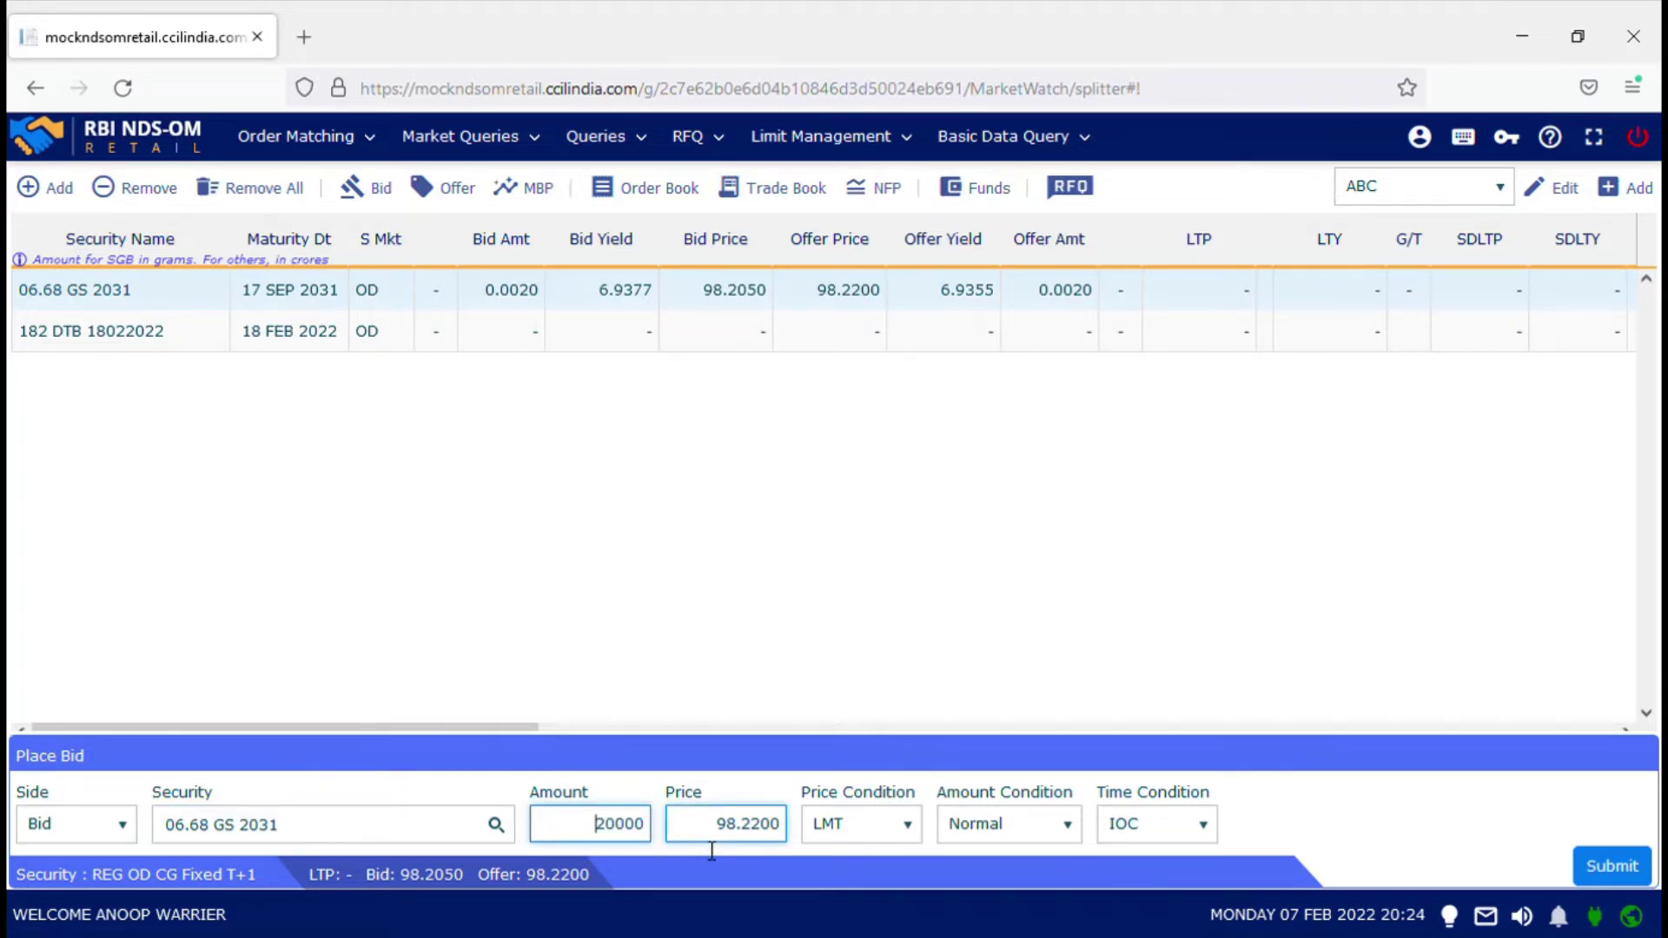
{"action": "left_click", "coordinate": [680, 849]}
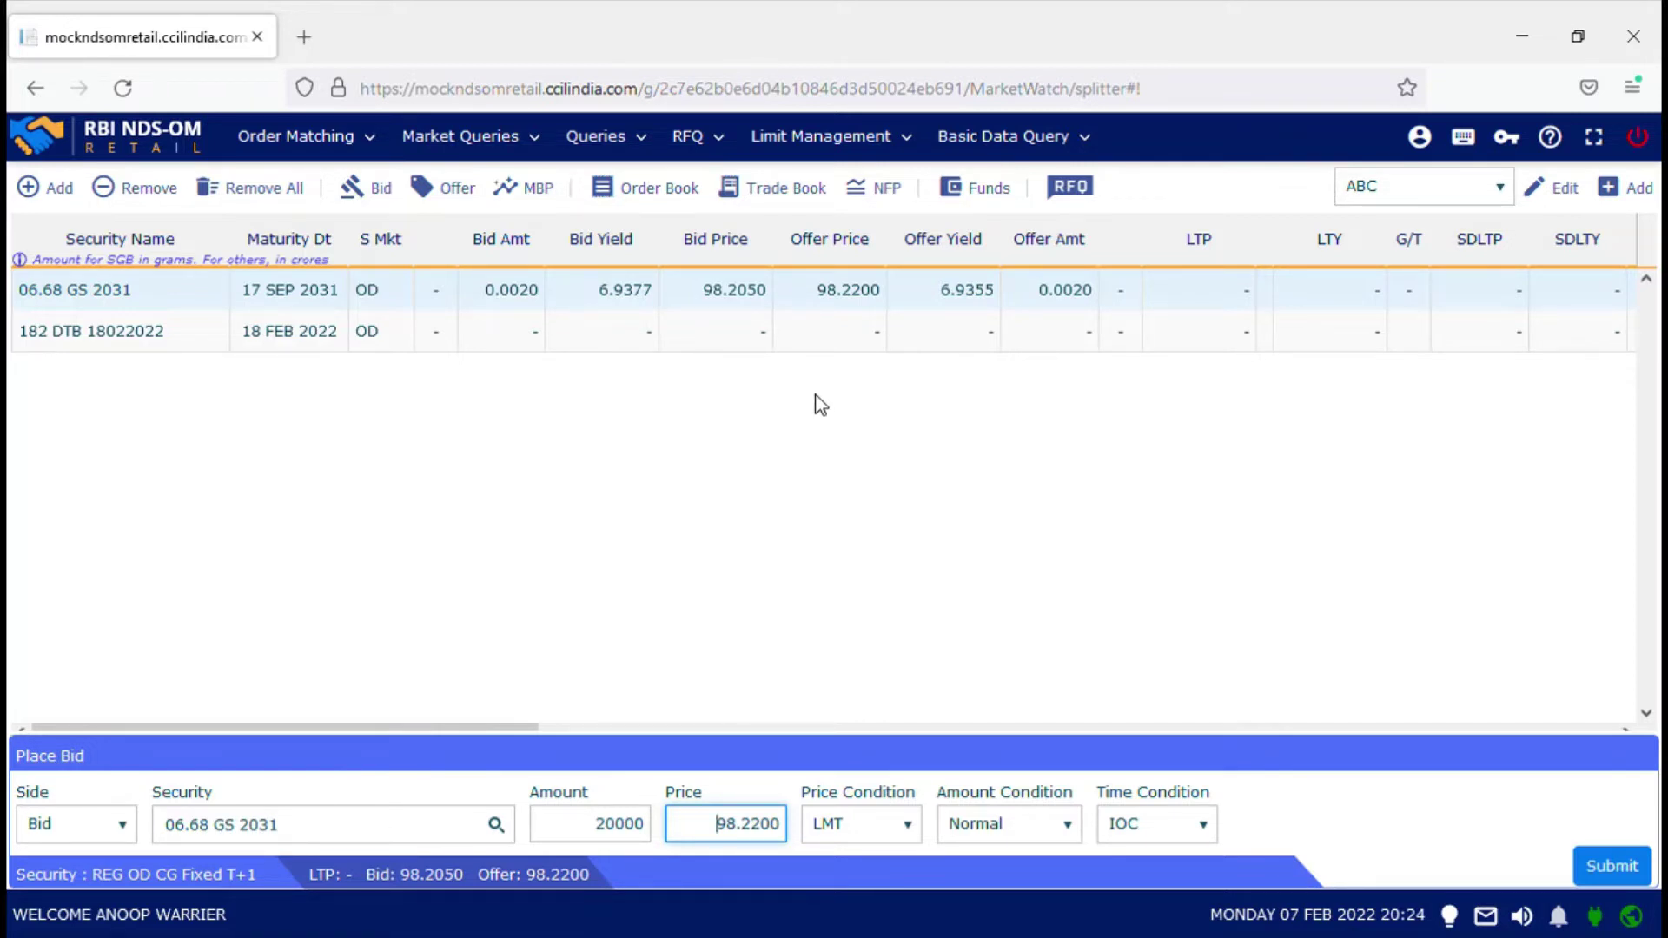
Open an offer for 06.68 GS 2031 filled from its quoted bid, with amount 20000, price 98.2050 and time condition IOC.
{"action": "left_click", "coordinate": [720, 300]}
{"action": "double_click", "coordinate": [724, 299]}
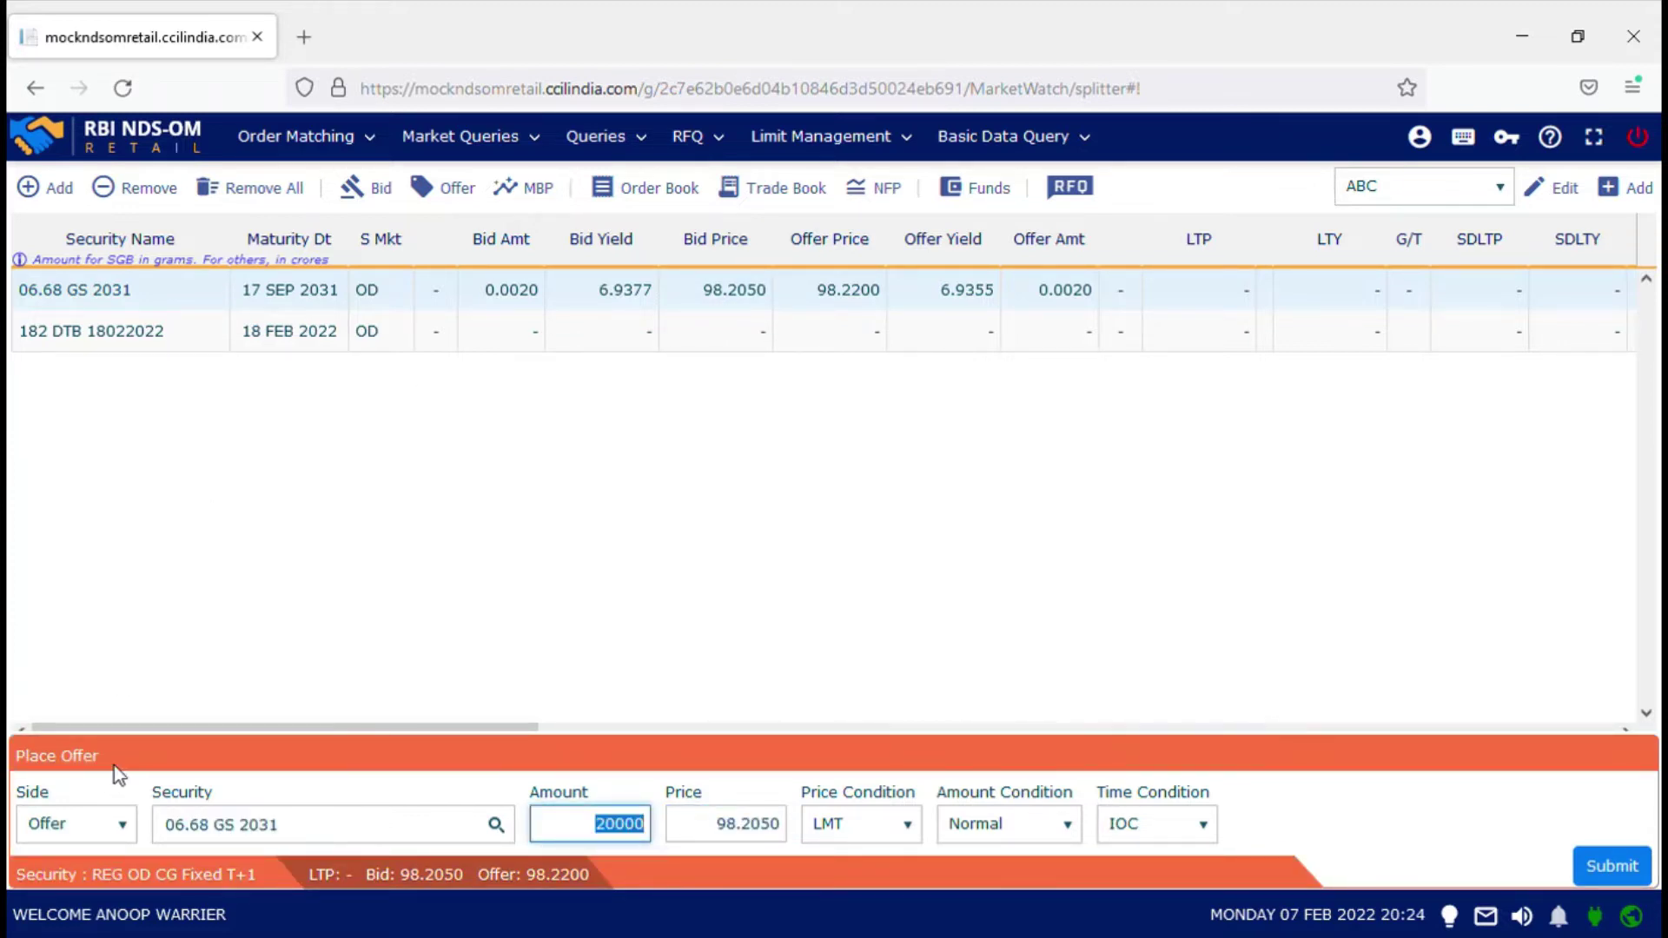
{"action": "left_click", "coordinate": [423, 528]}
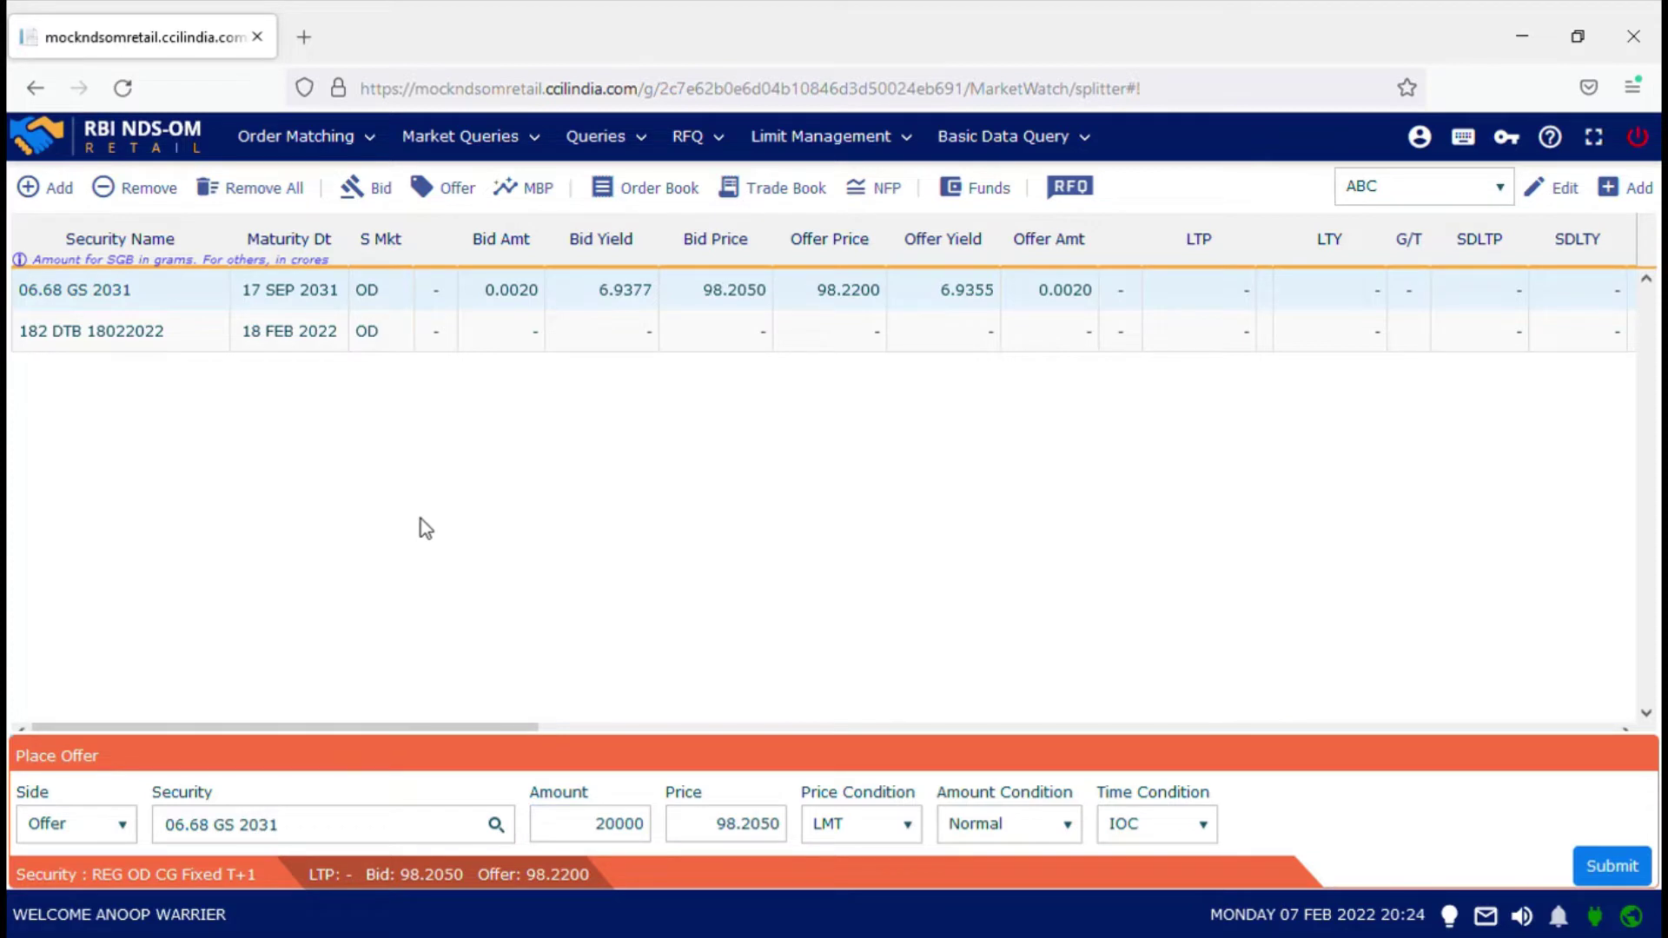
Bring up a bid entry for 06.68 GS 2031 with amount and price empty, and replace it with an equally empty offer entry.
{"action": "left_click", "coordinate": [180, 304]}
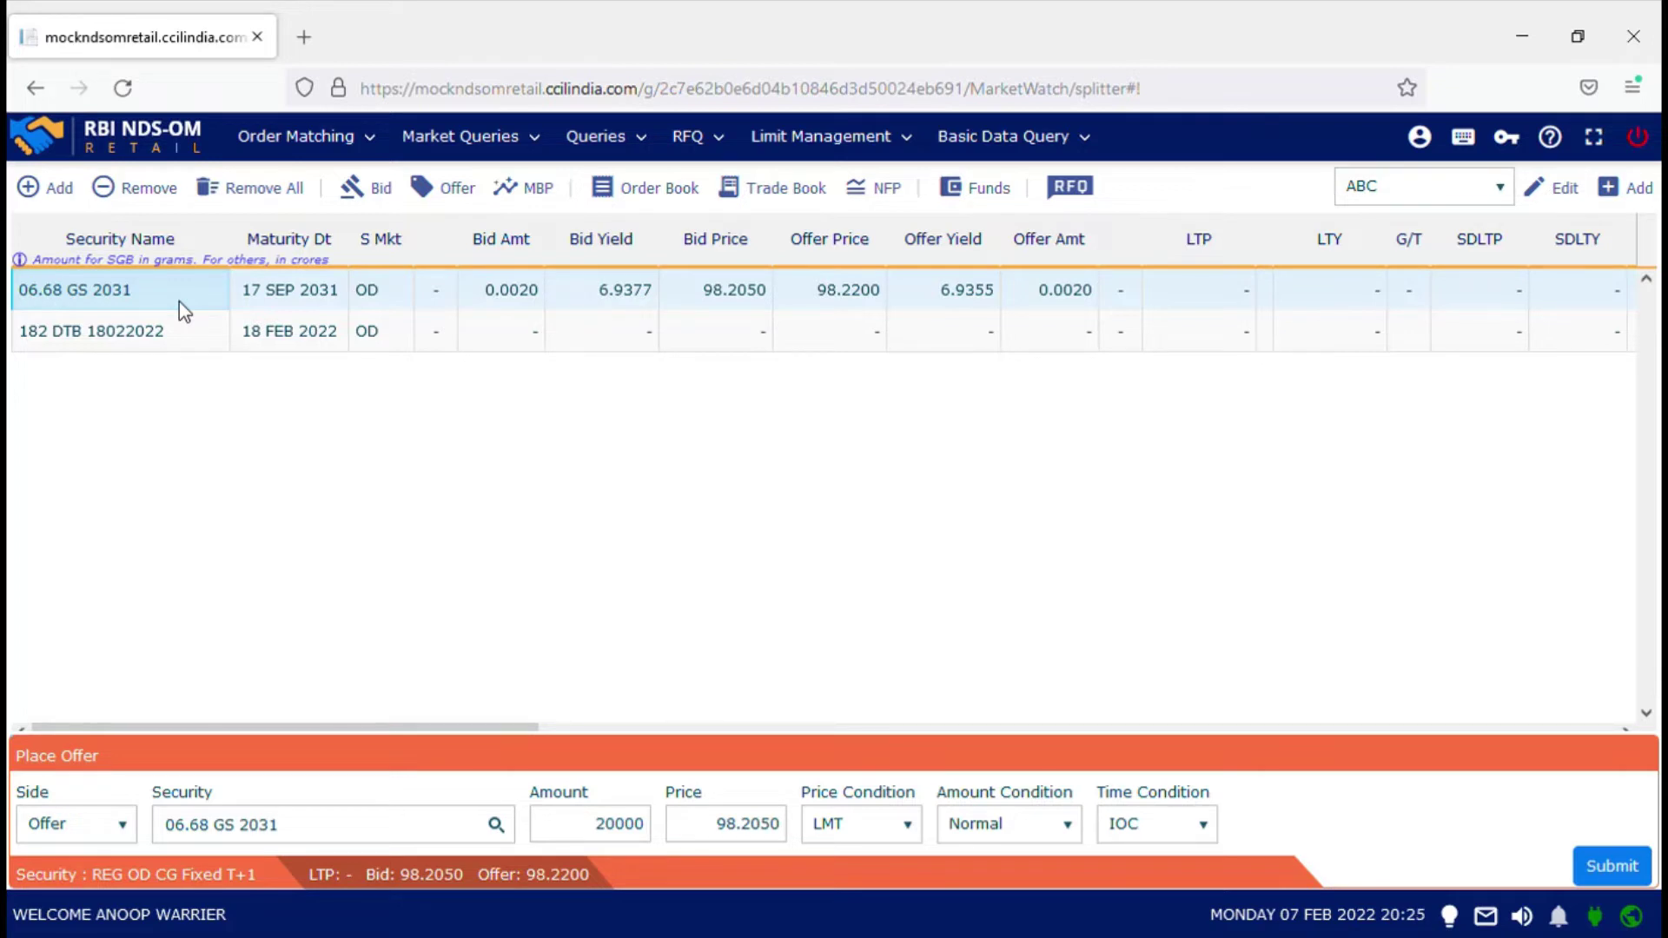
{"action": "key", "text": "F1"}
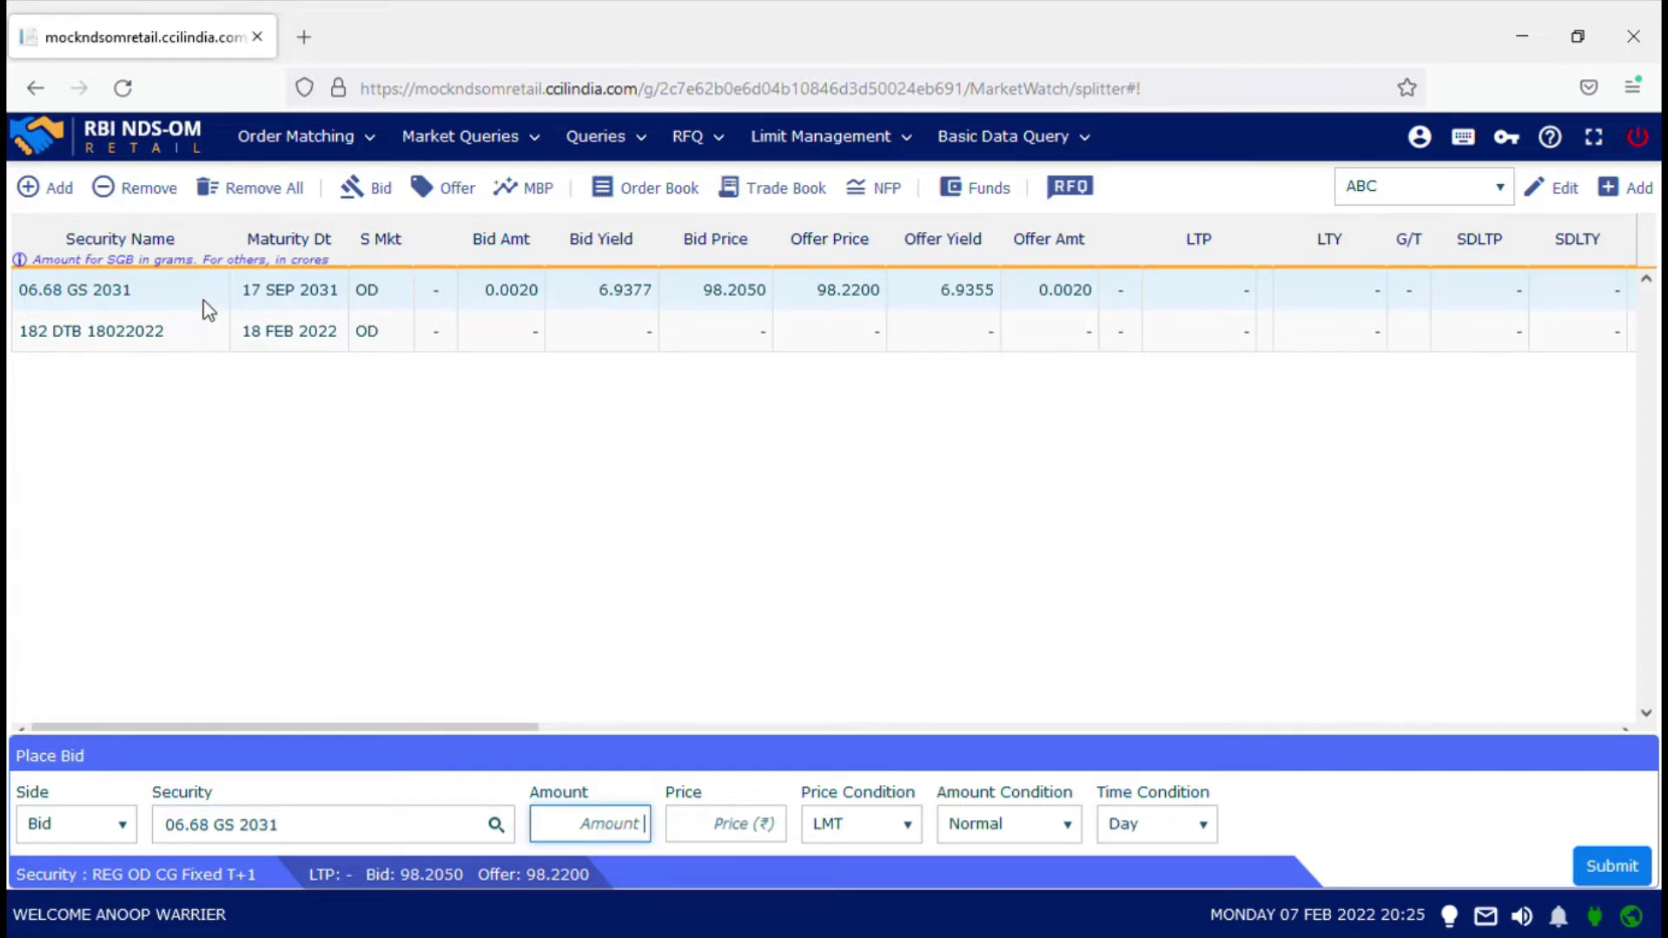
{"action": "left_click", "coordinate": [205, 301]}
{"action": "key", "text": "F2"}
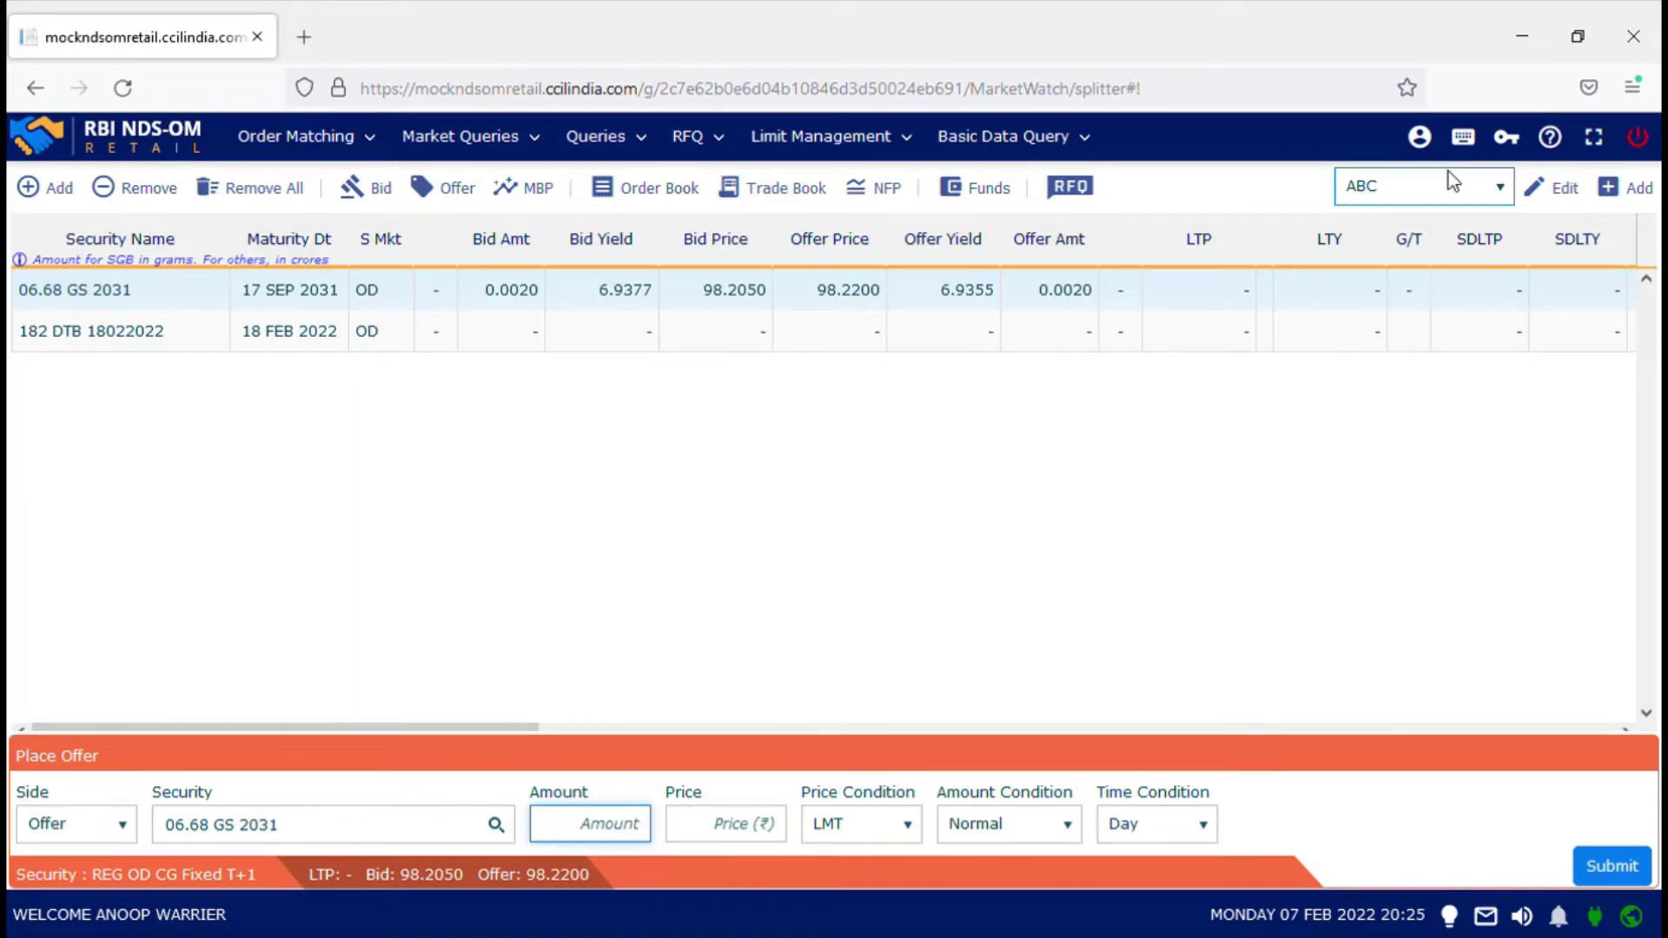
Open the keyboard shortcuts reference.
{"action": "left_click", "coordinate": [1467, 139]}
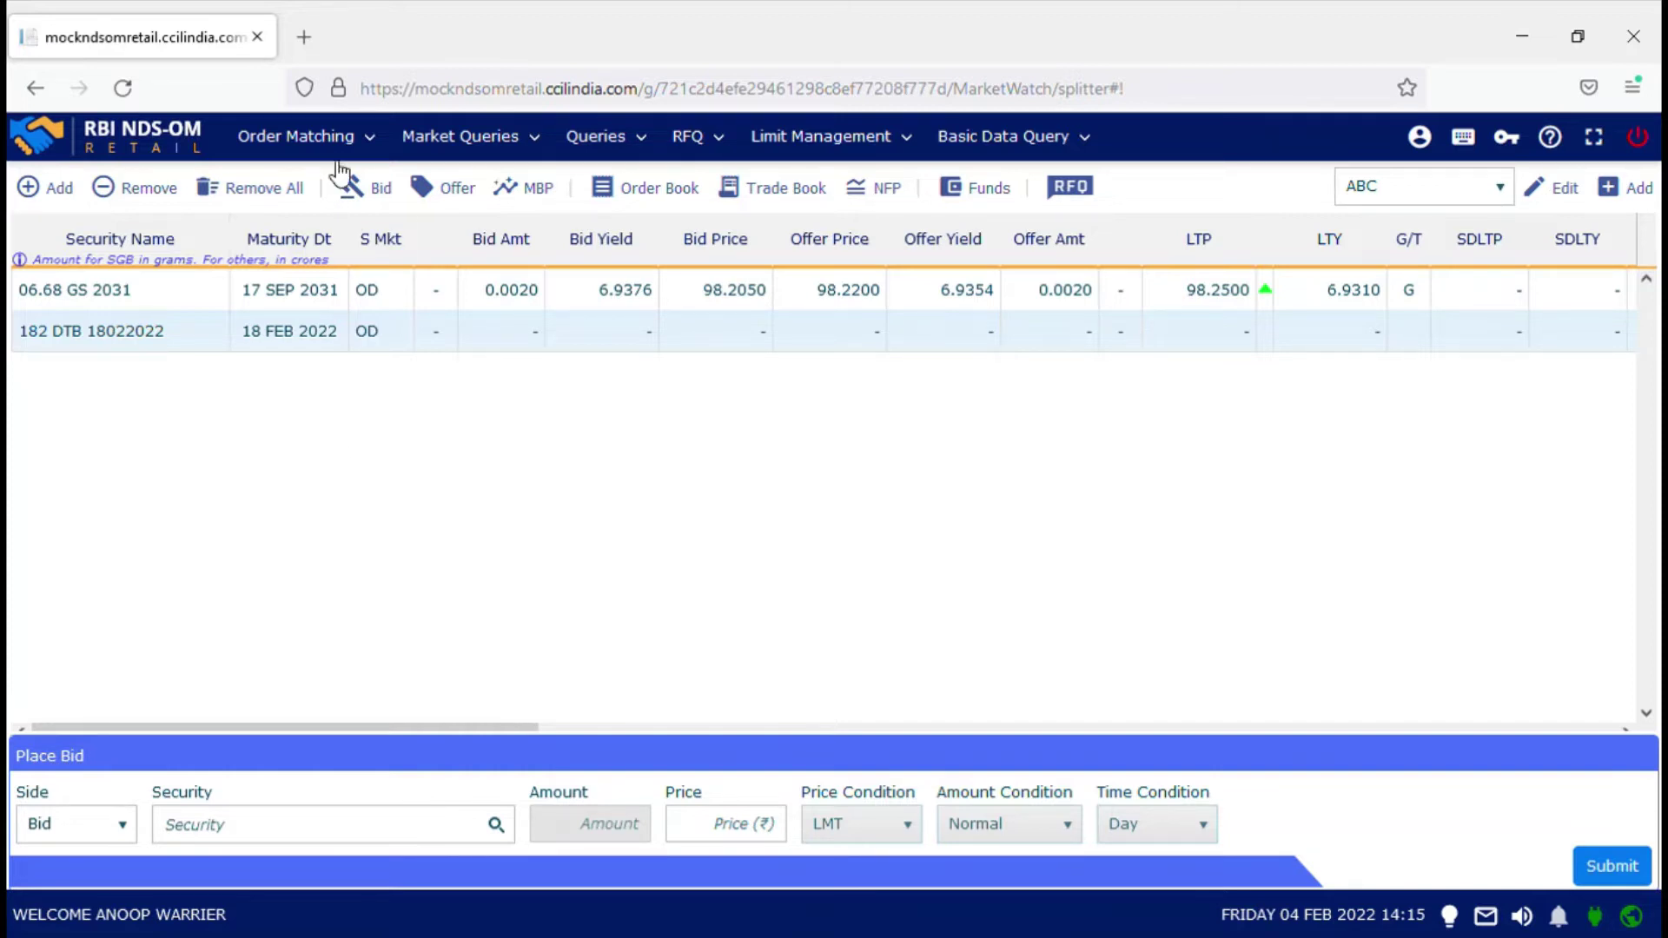
Open a blank bid order entry and alternate its side between Offer and Bid, leaving it set to Bid.
{"action": "mouse_move", "coordinate": [338, 156]}
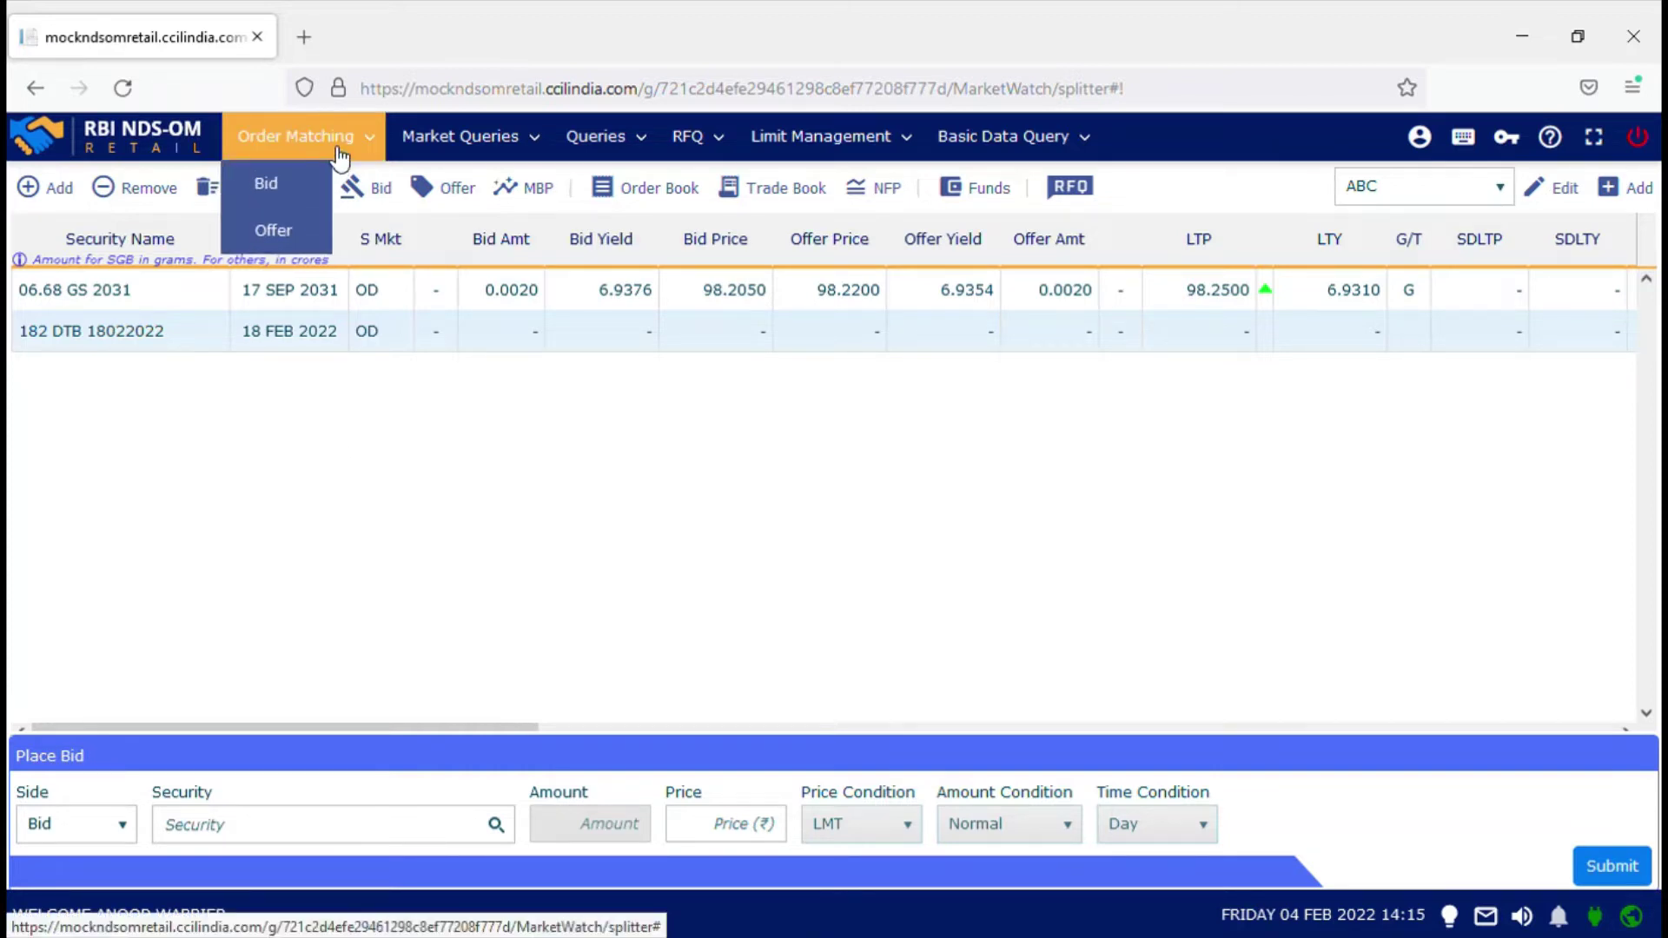
{"action": "left_click", "coordinate": [296, 187]}
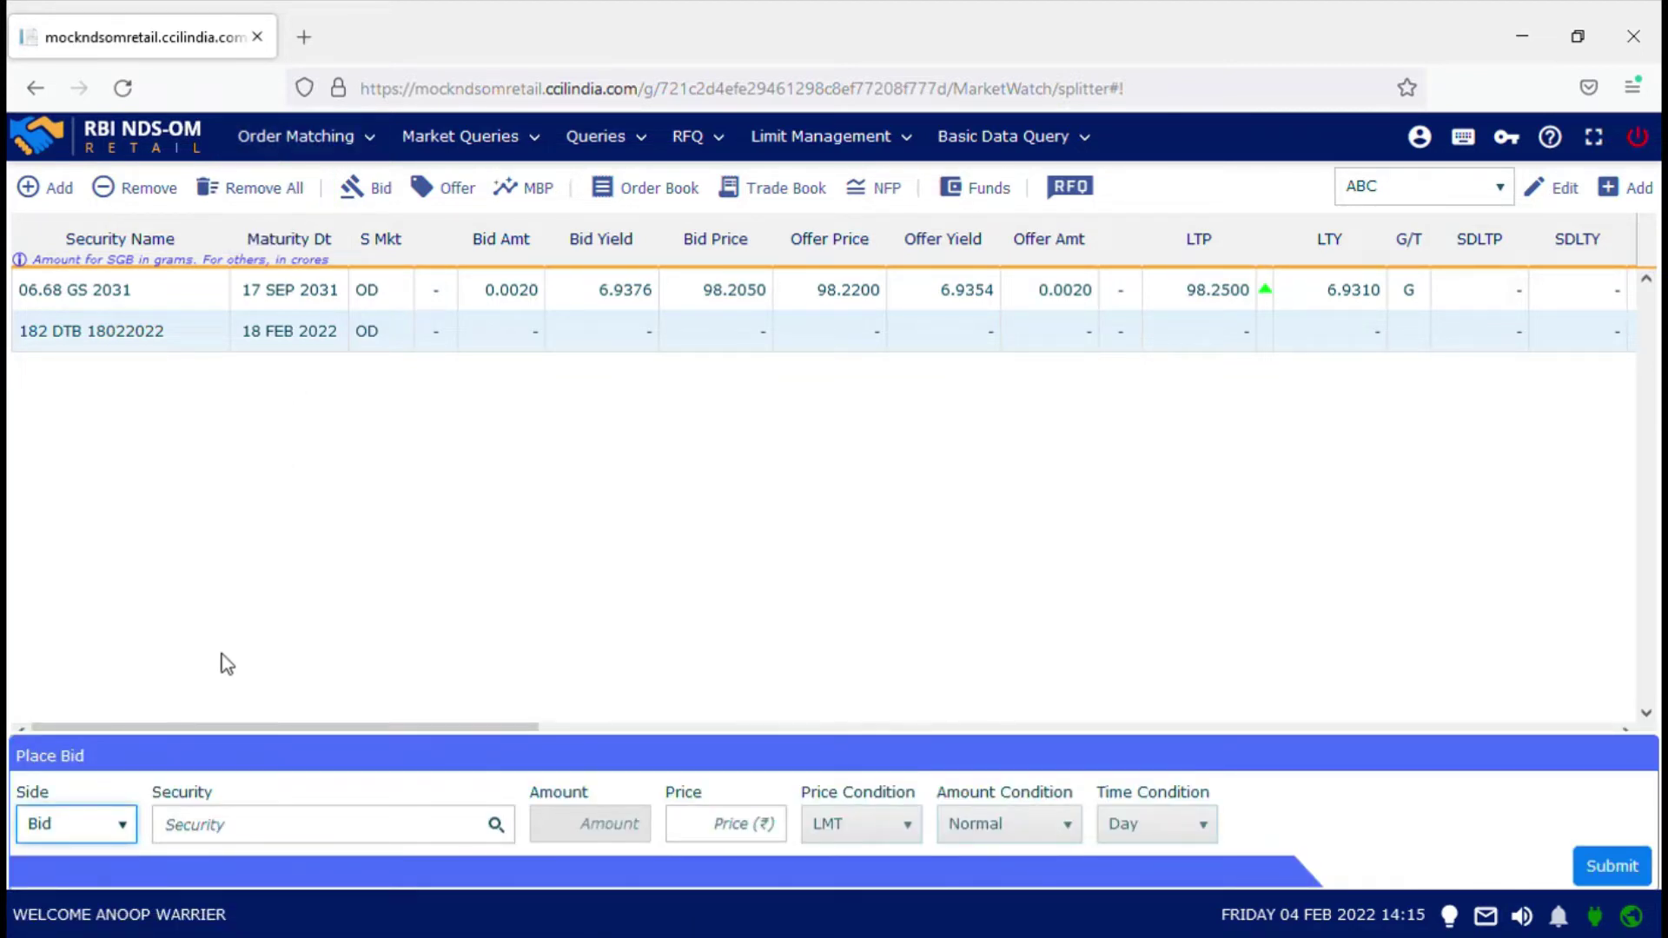
{"action": "left_click", "coordinate": [112, 838]}
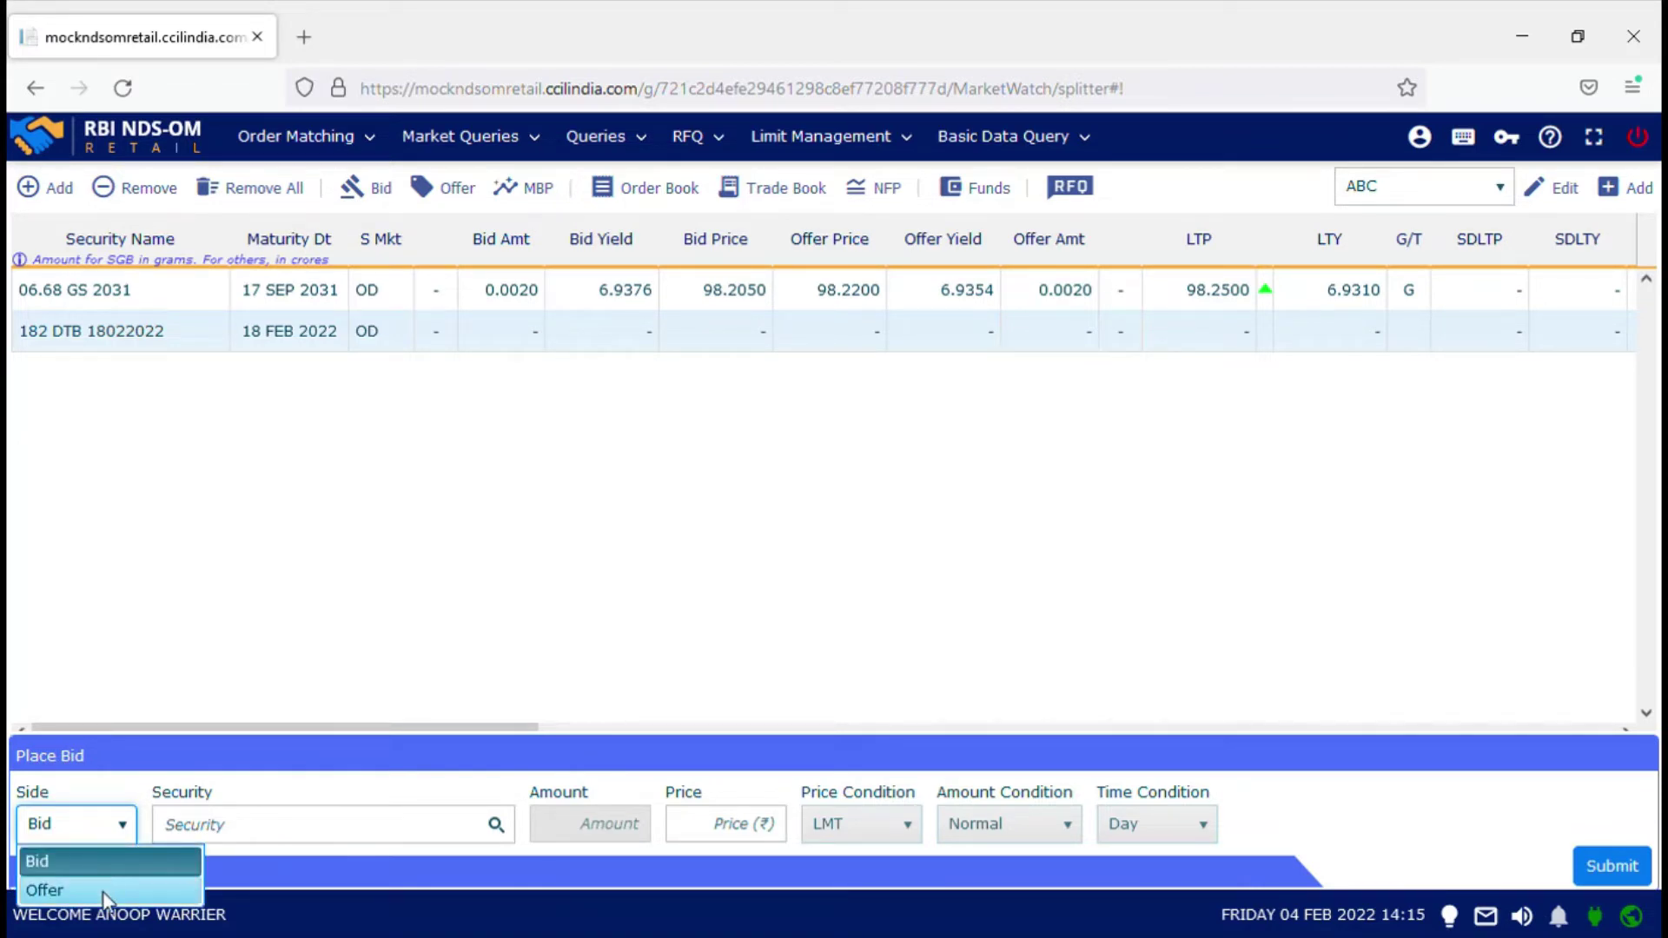
{"action": "left_click", "coordinate": [105, 898]}
{"action": "left_click", "coordinate": [104, 839]}
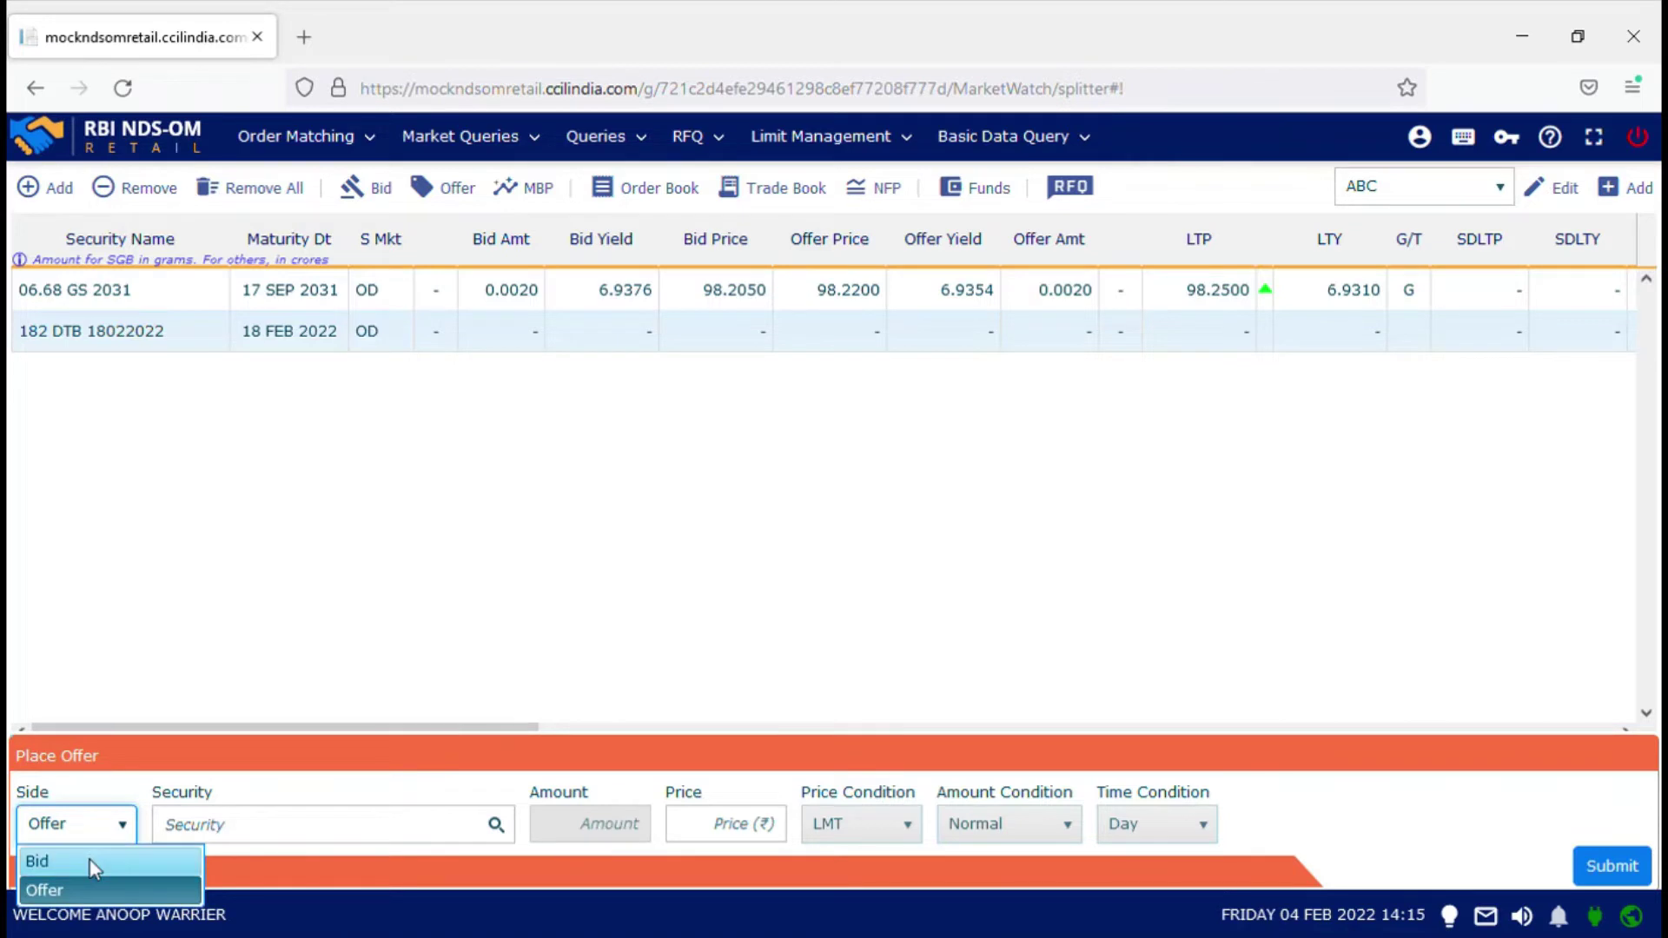
{"action": "left_click", "coordinate": [91, 859]}
{"action": "left_click", "coordinate": [98, 841]}
{"action": "left_click", "coordinate": [52, 890]}
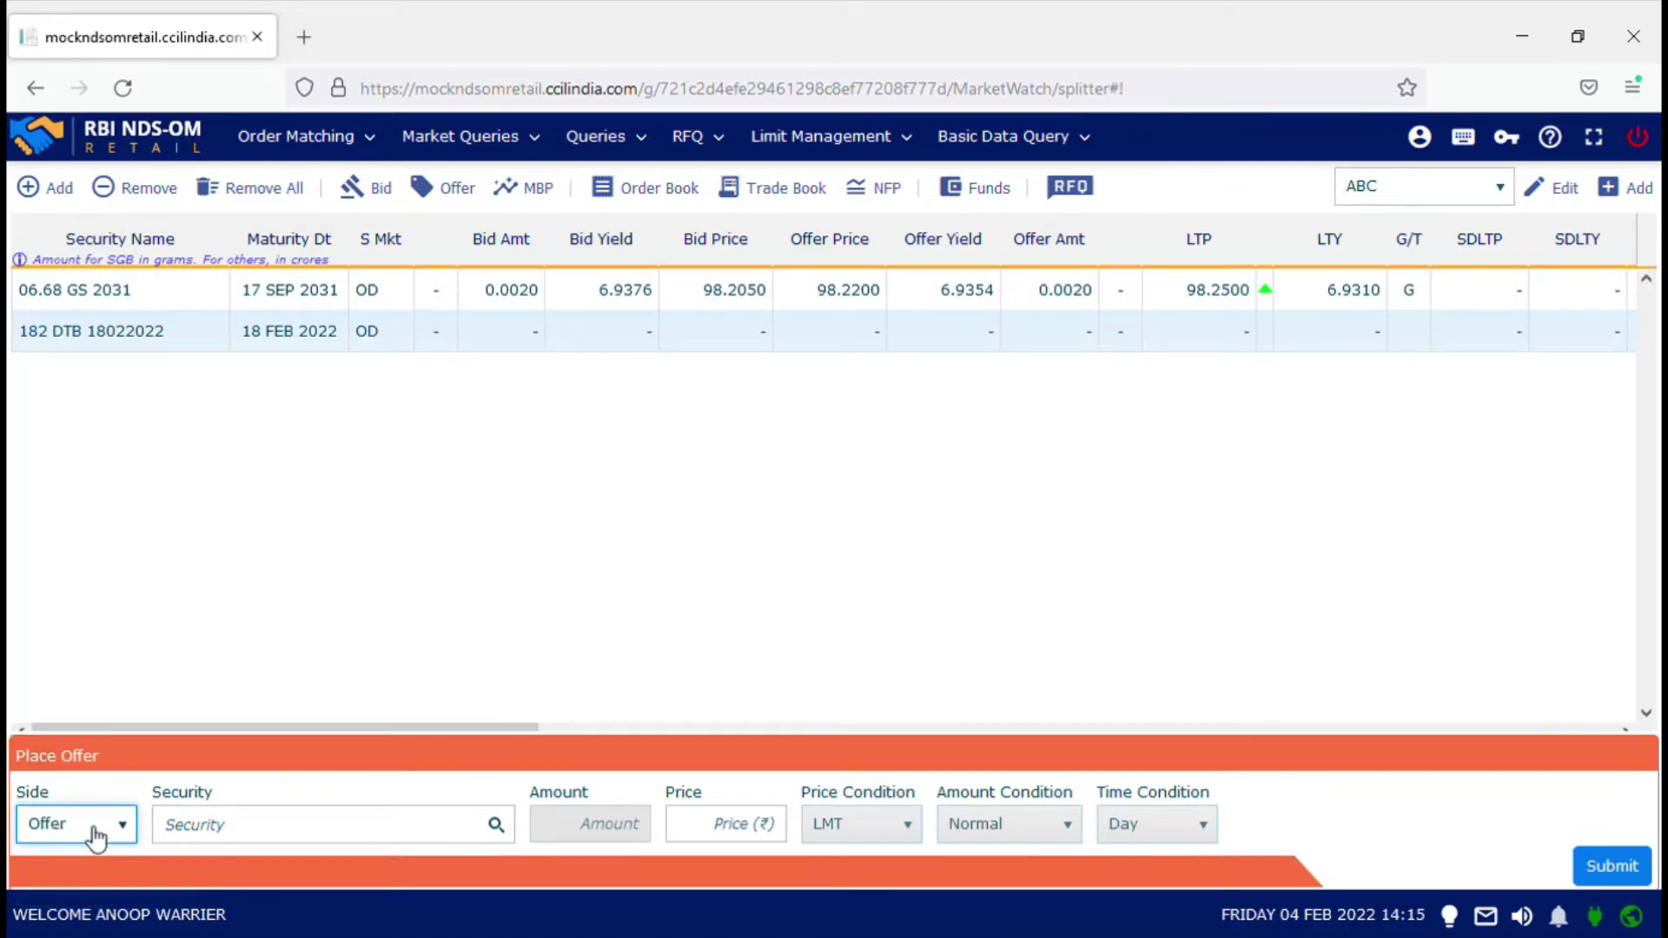
{"action": "left_click", "coordinate": [93, 837]}
{"action": "left_click", "coordinate": [84, 860]}
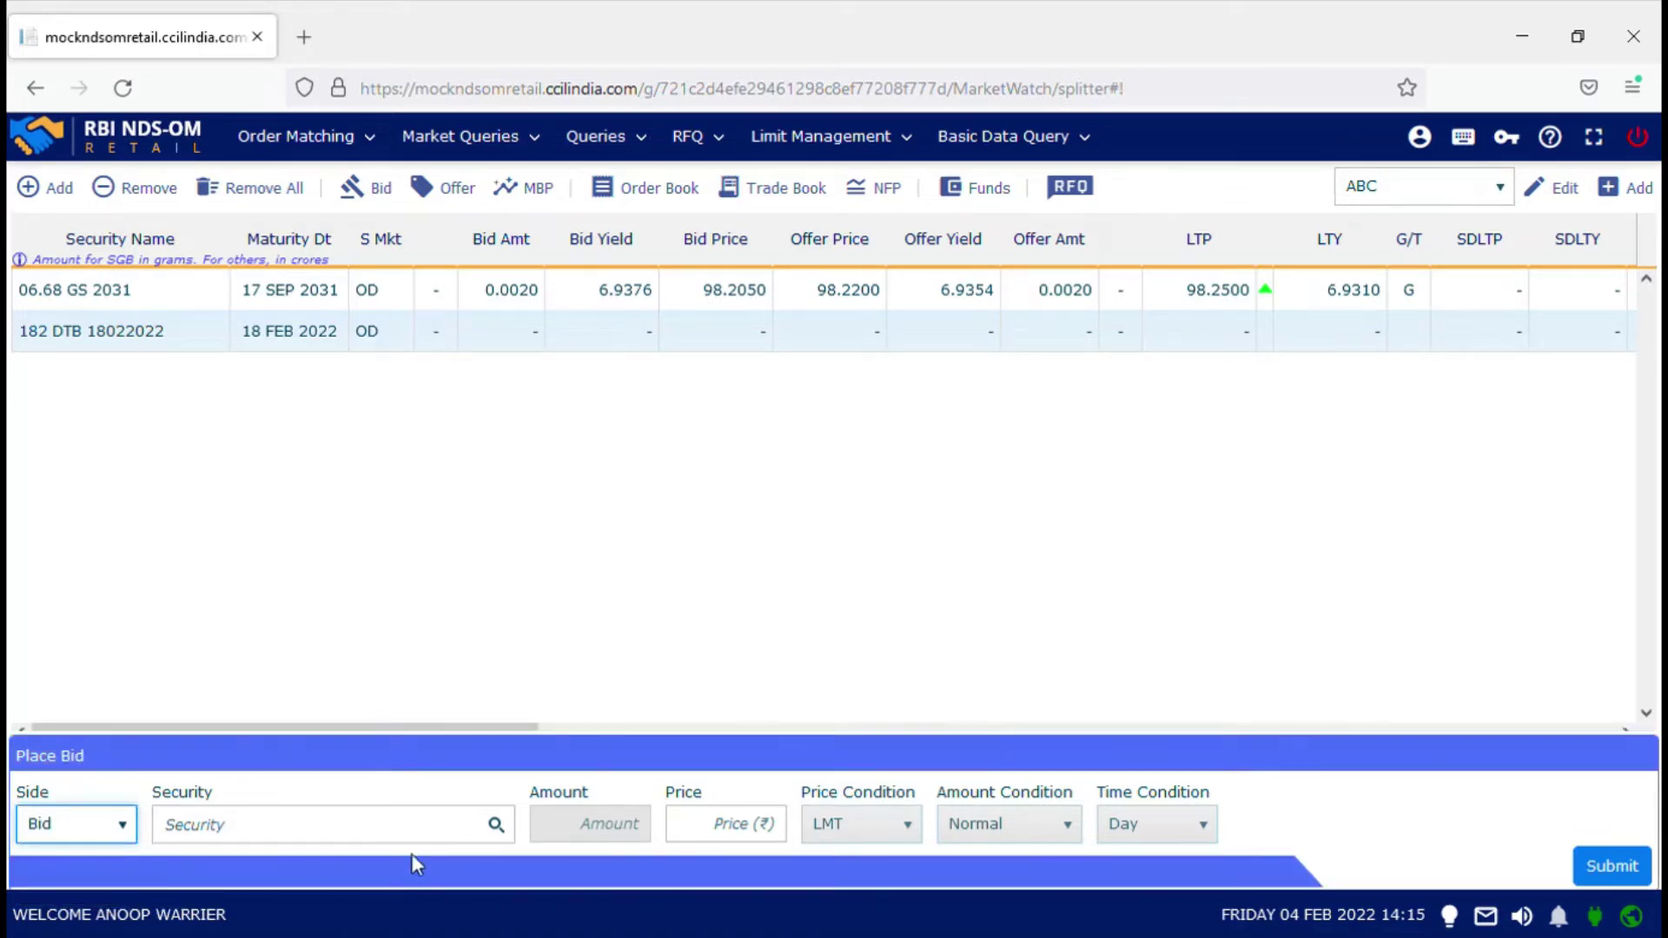
Open the security lookup for the bid and examine its coupon, maturity year and ISIN filters and the listed ISIN column.
{"action": "left_click", "coordinate": [495, 825]}
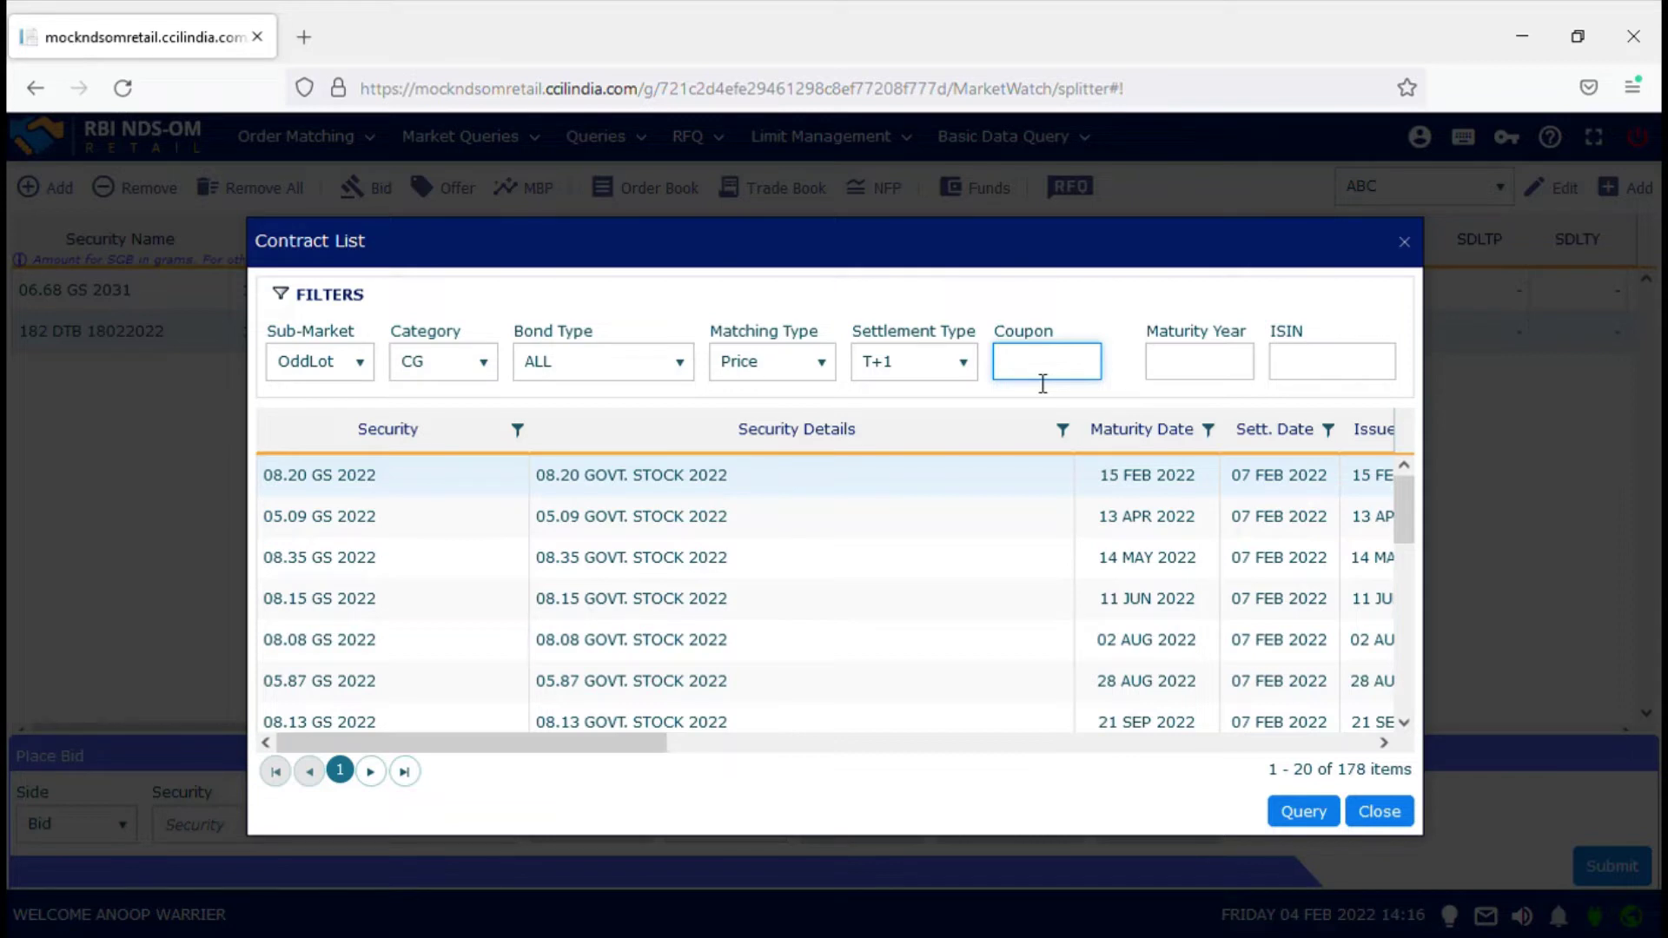
{"action": "left_click", "coordinate": [1195, 379]}
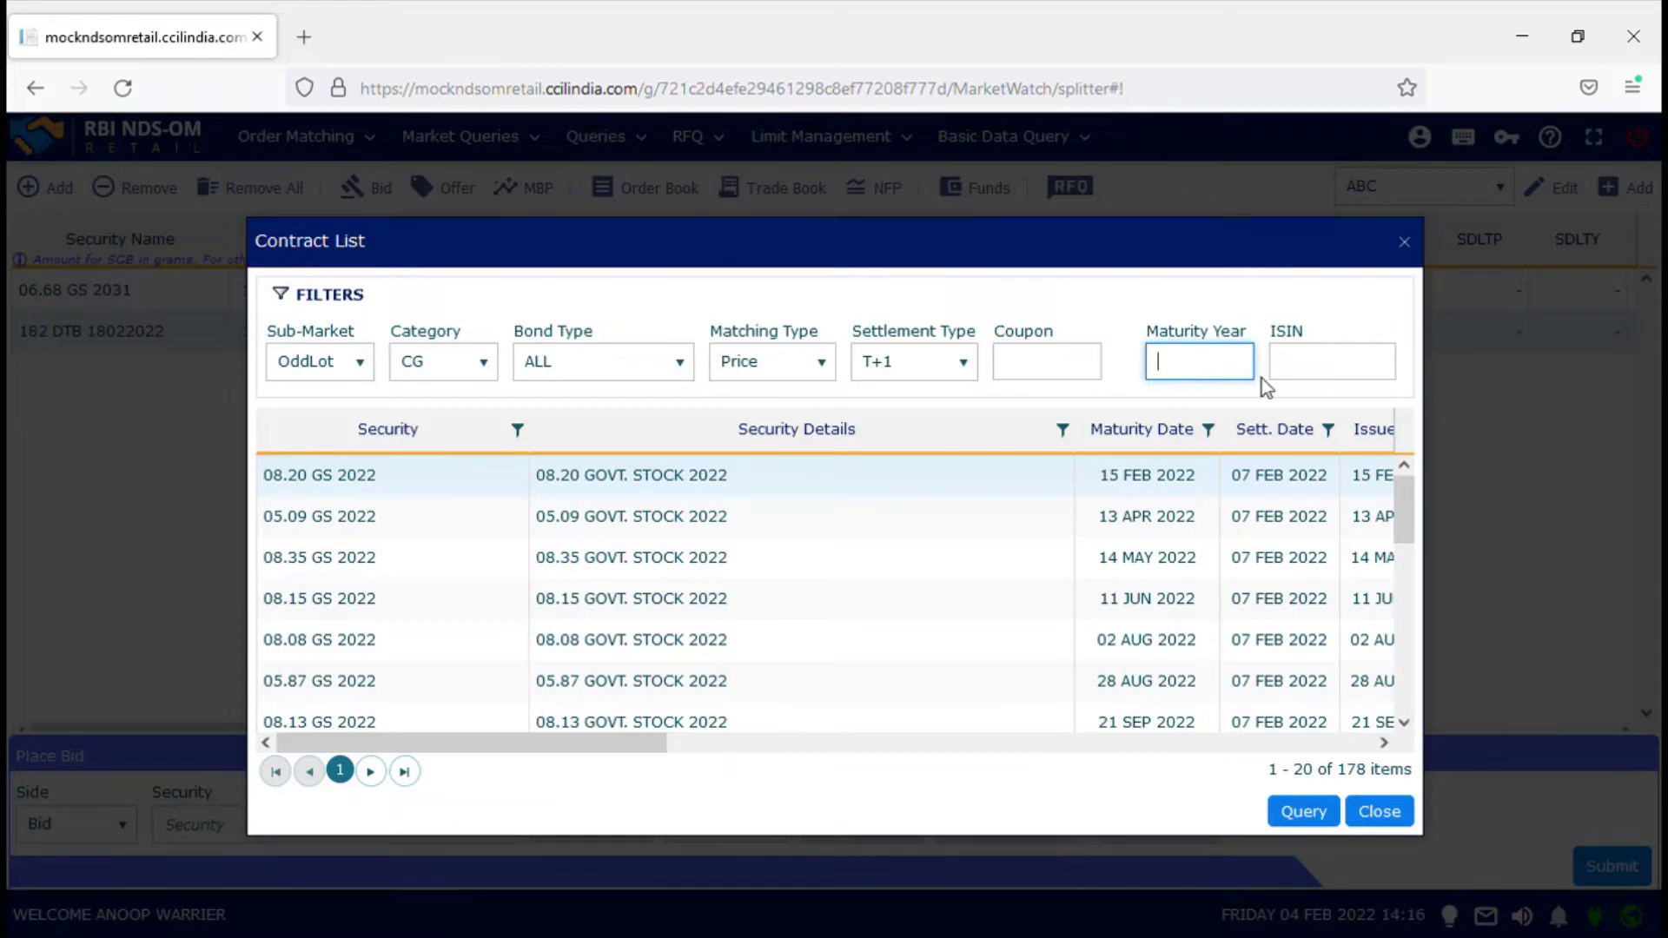
{"action": "left_click", "coordinate": [1301, 381]}
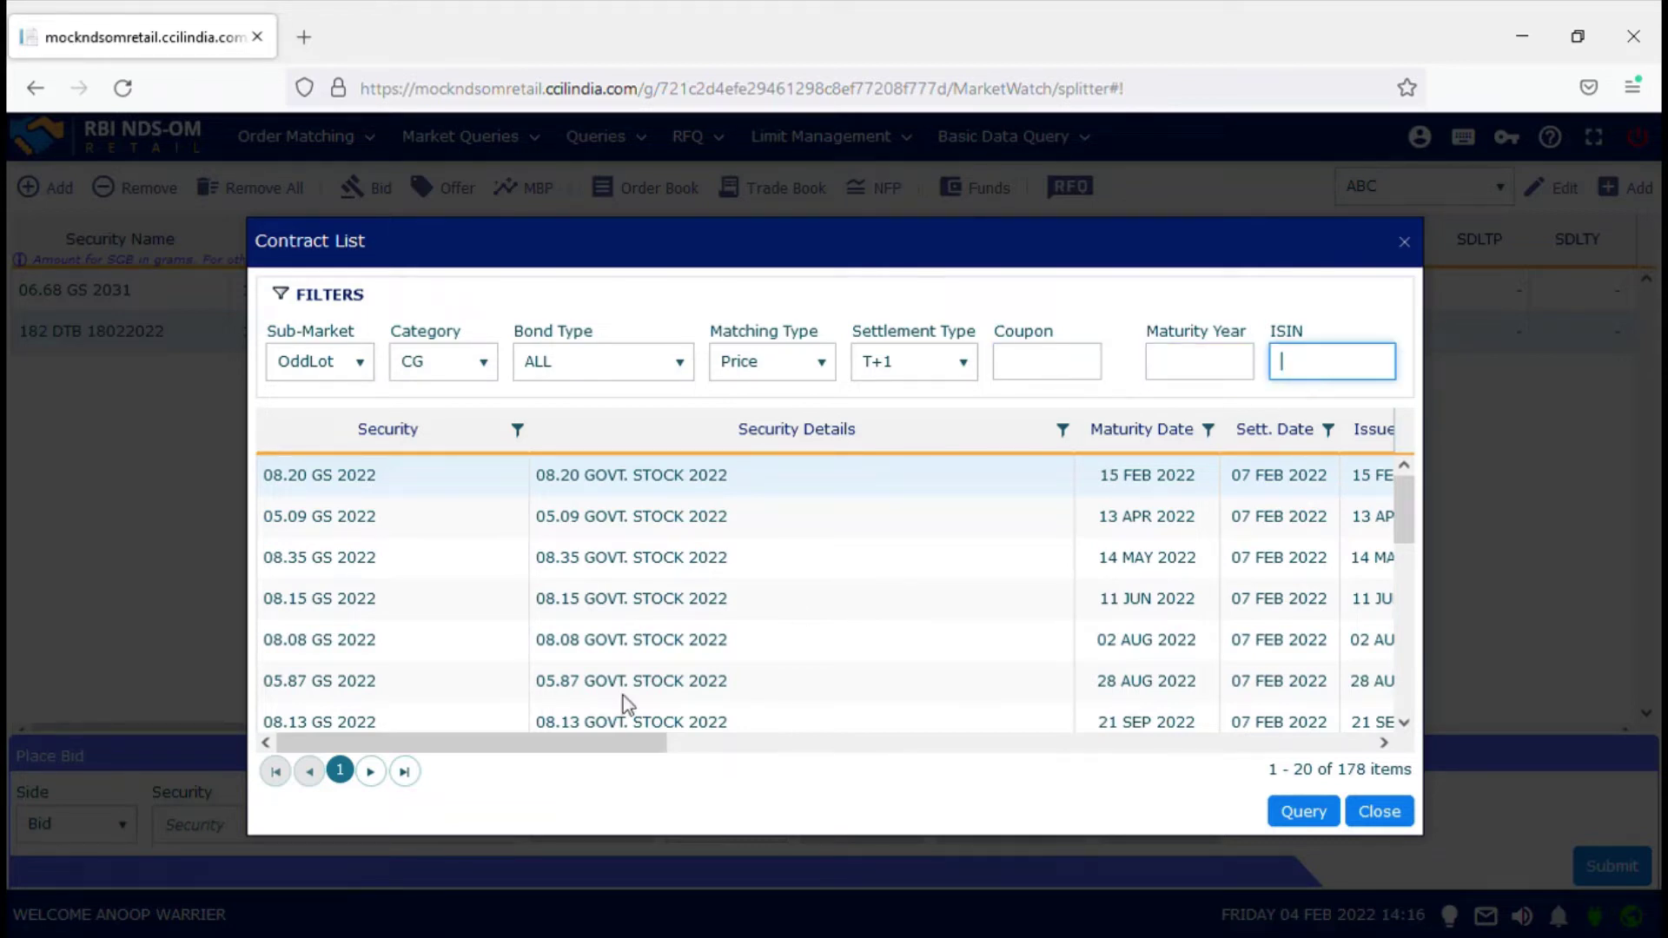
{"action": "left_click_drag", "start_coordinate": [646, 744], "coordinate": [931, 744]}
{"action": "scroll", "coordinate": [1024, 720], "scroll_direction": "right", "scroll_amount": 10}
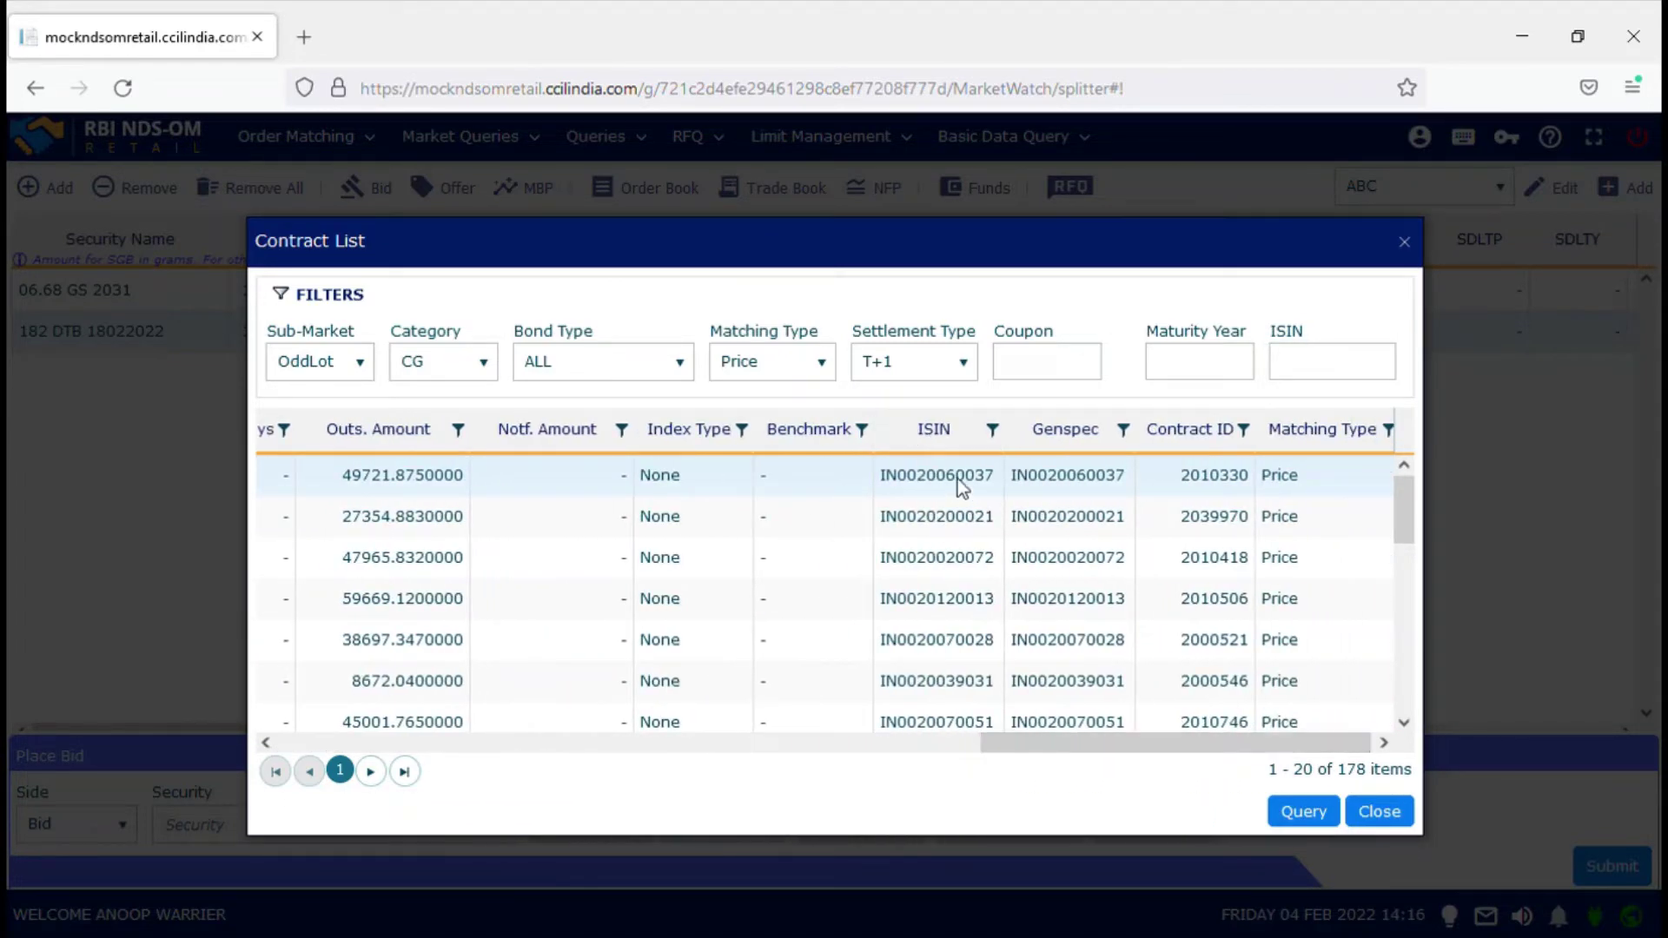
{"action": "left_click_drag", "start_coordinate": [1015, 751], "coordinate": [316, 733]}
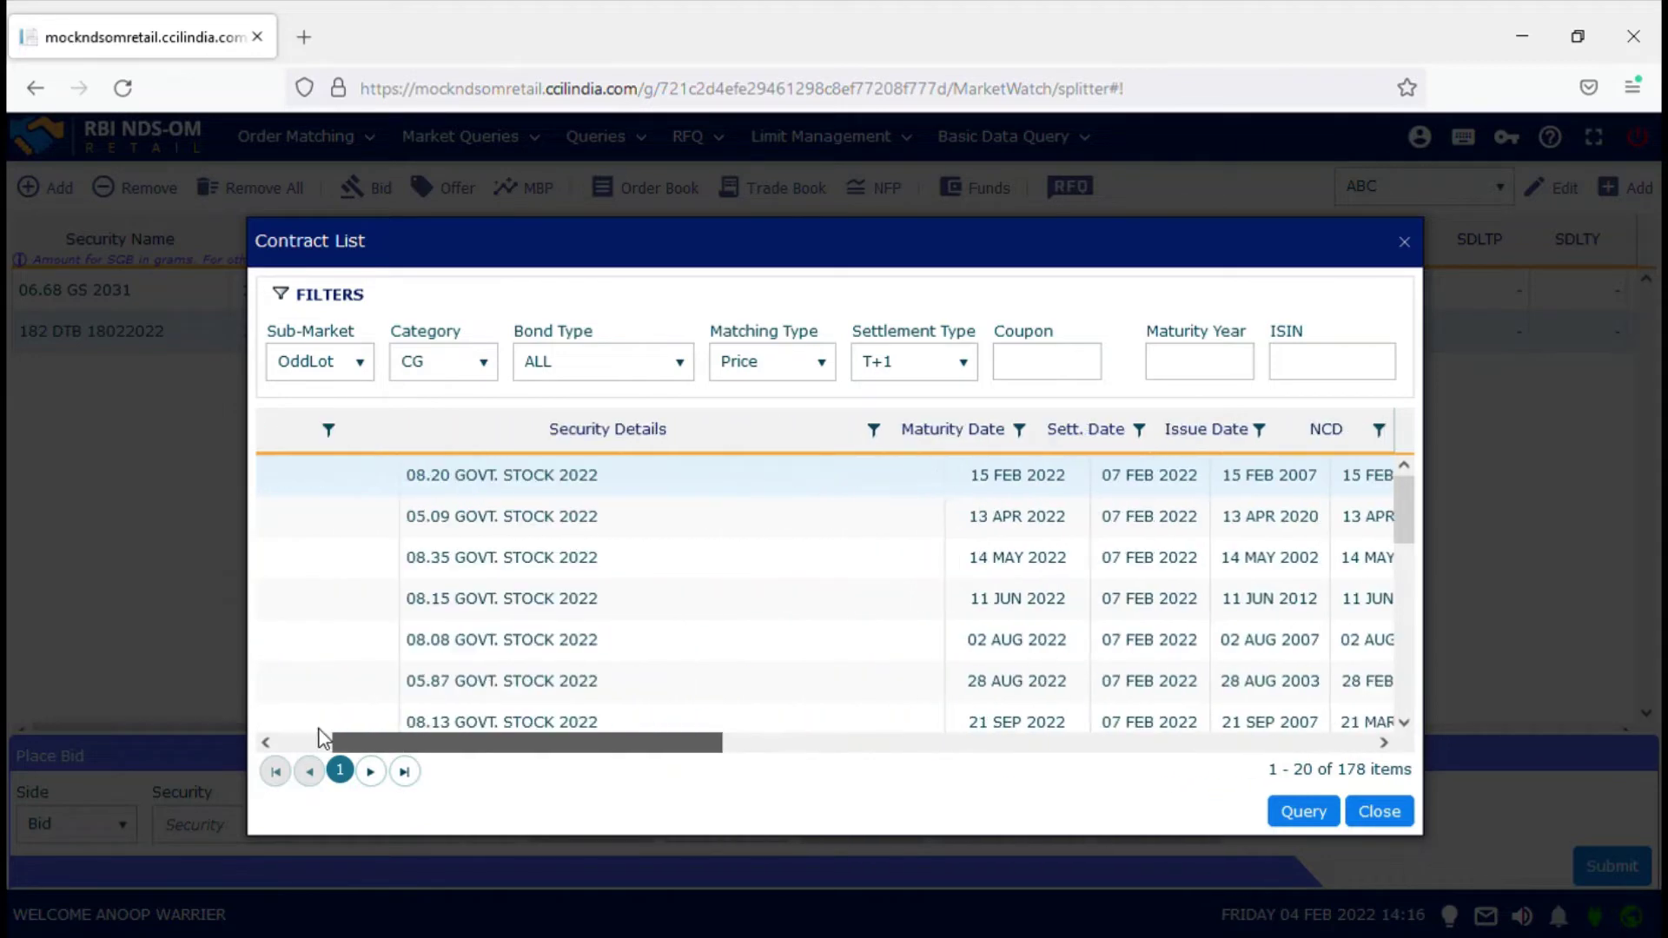
Query the contract list for coupon 6.68 and choose 06.68 GS 2031 as the bid's security.
{"action": "left_click", "coordinate": [1059, 374]}
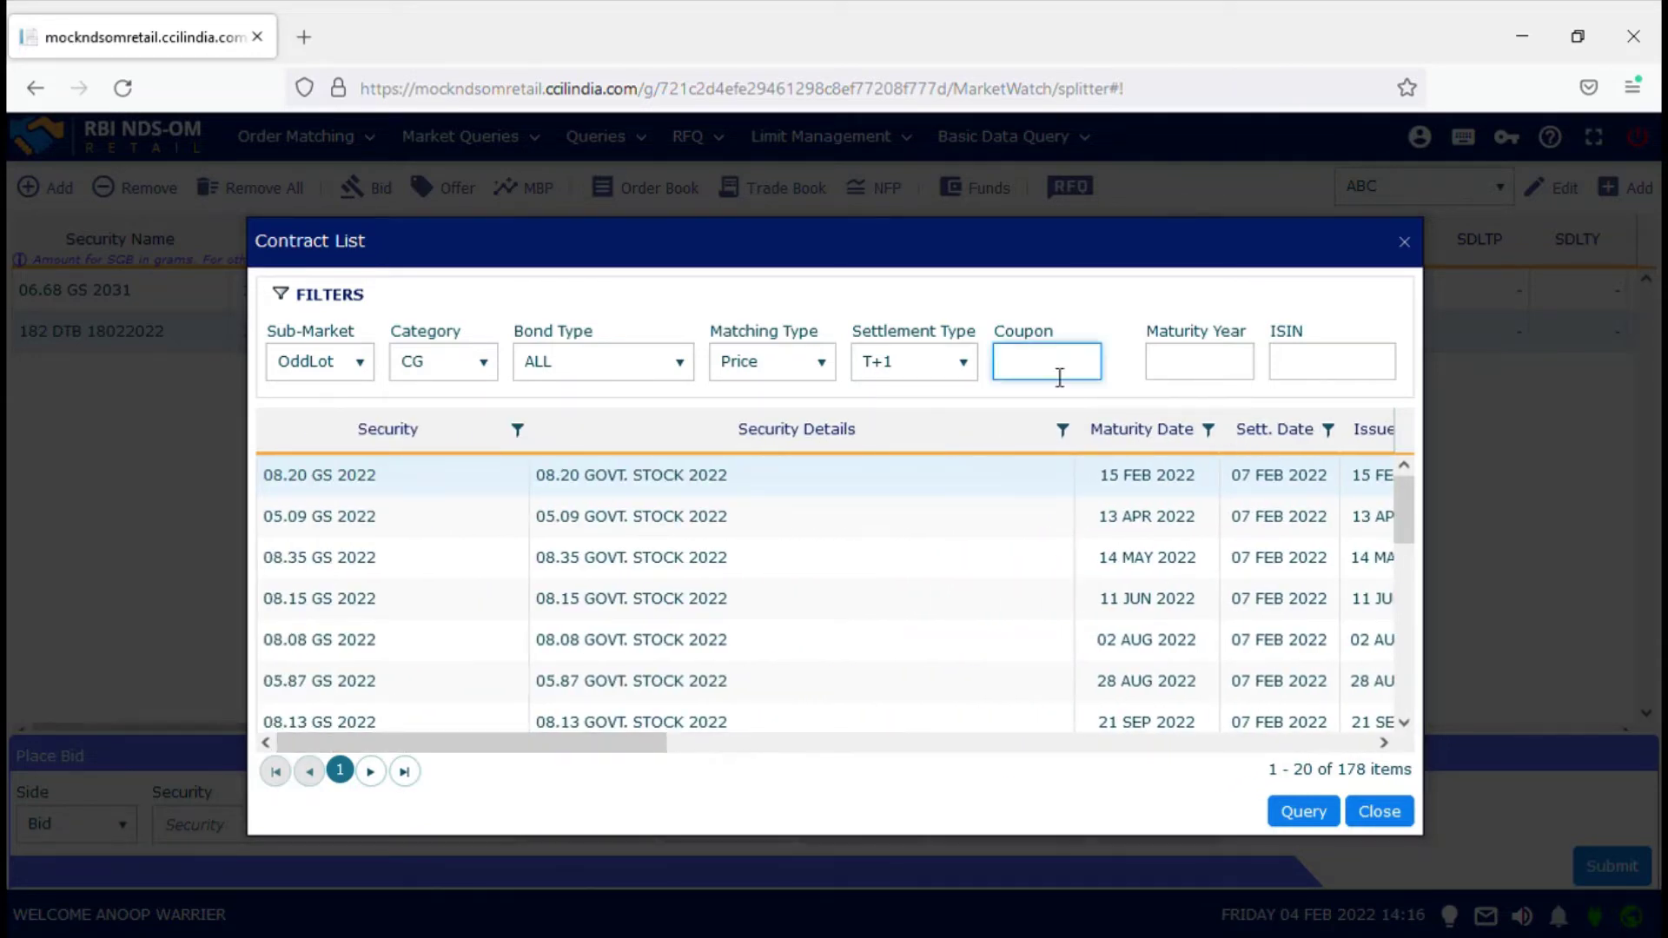
{"action": "type", "text": "6.68"}
{"action": "left_click", "coordinate": [1294, 813]}
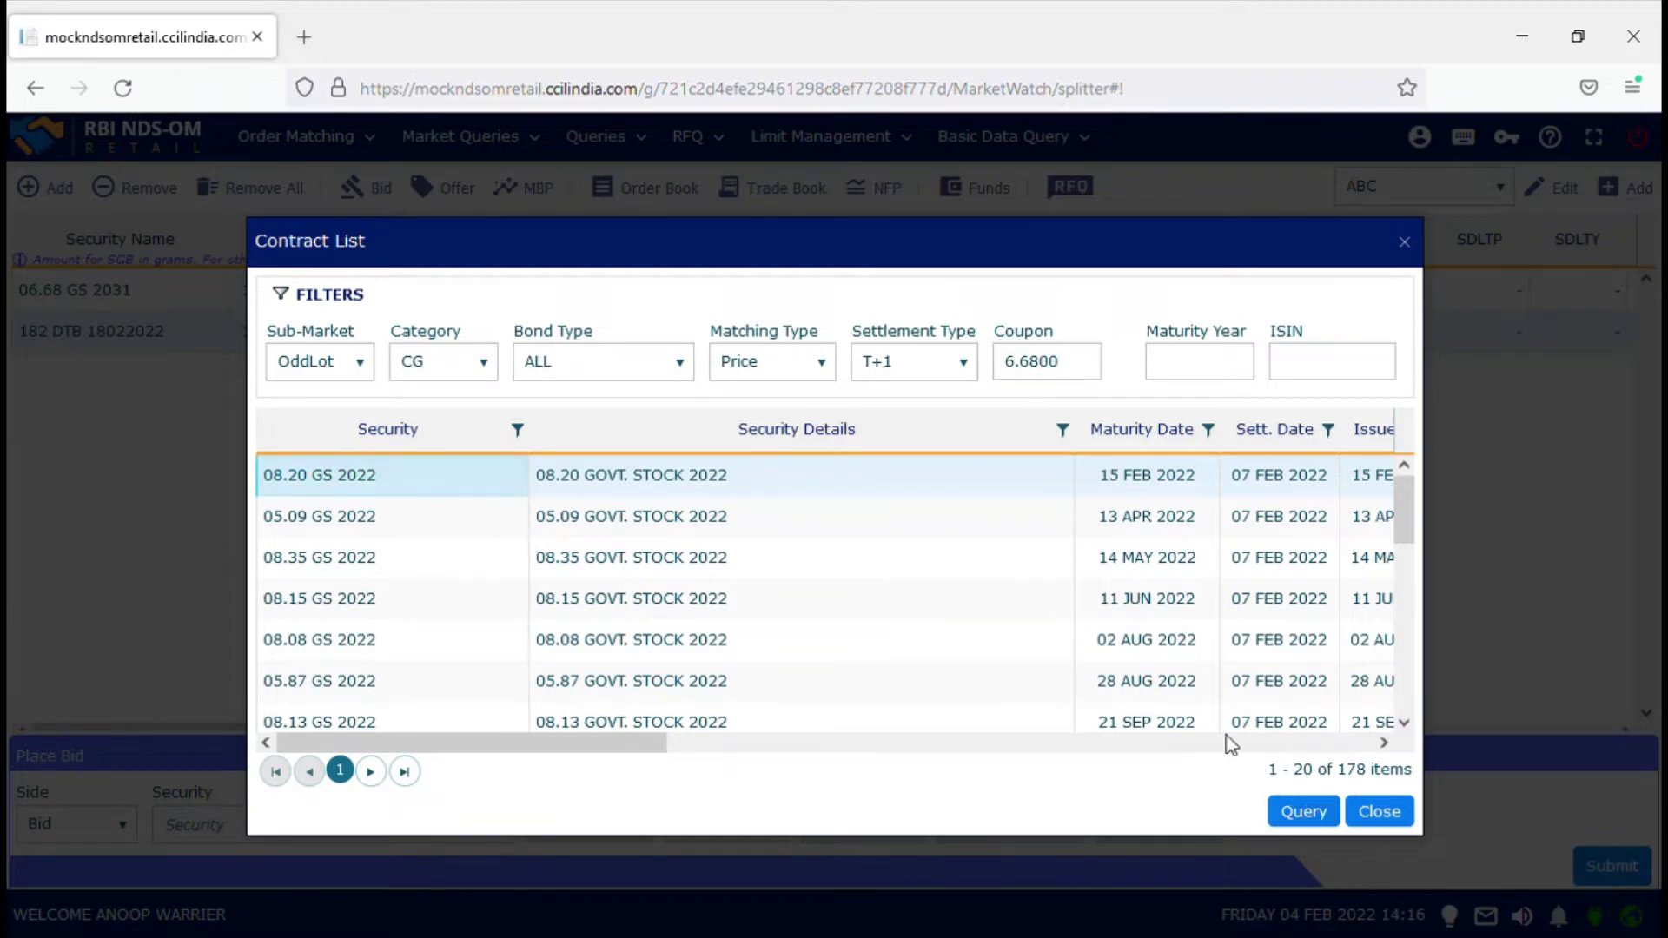
{"action": "left_click", "coordinate": [799, 482]}
{"action": "double_click", "coordinate": [799, 479]}
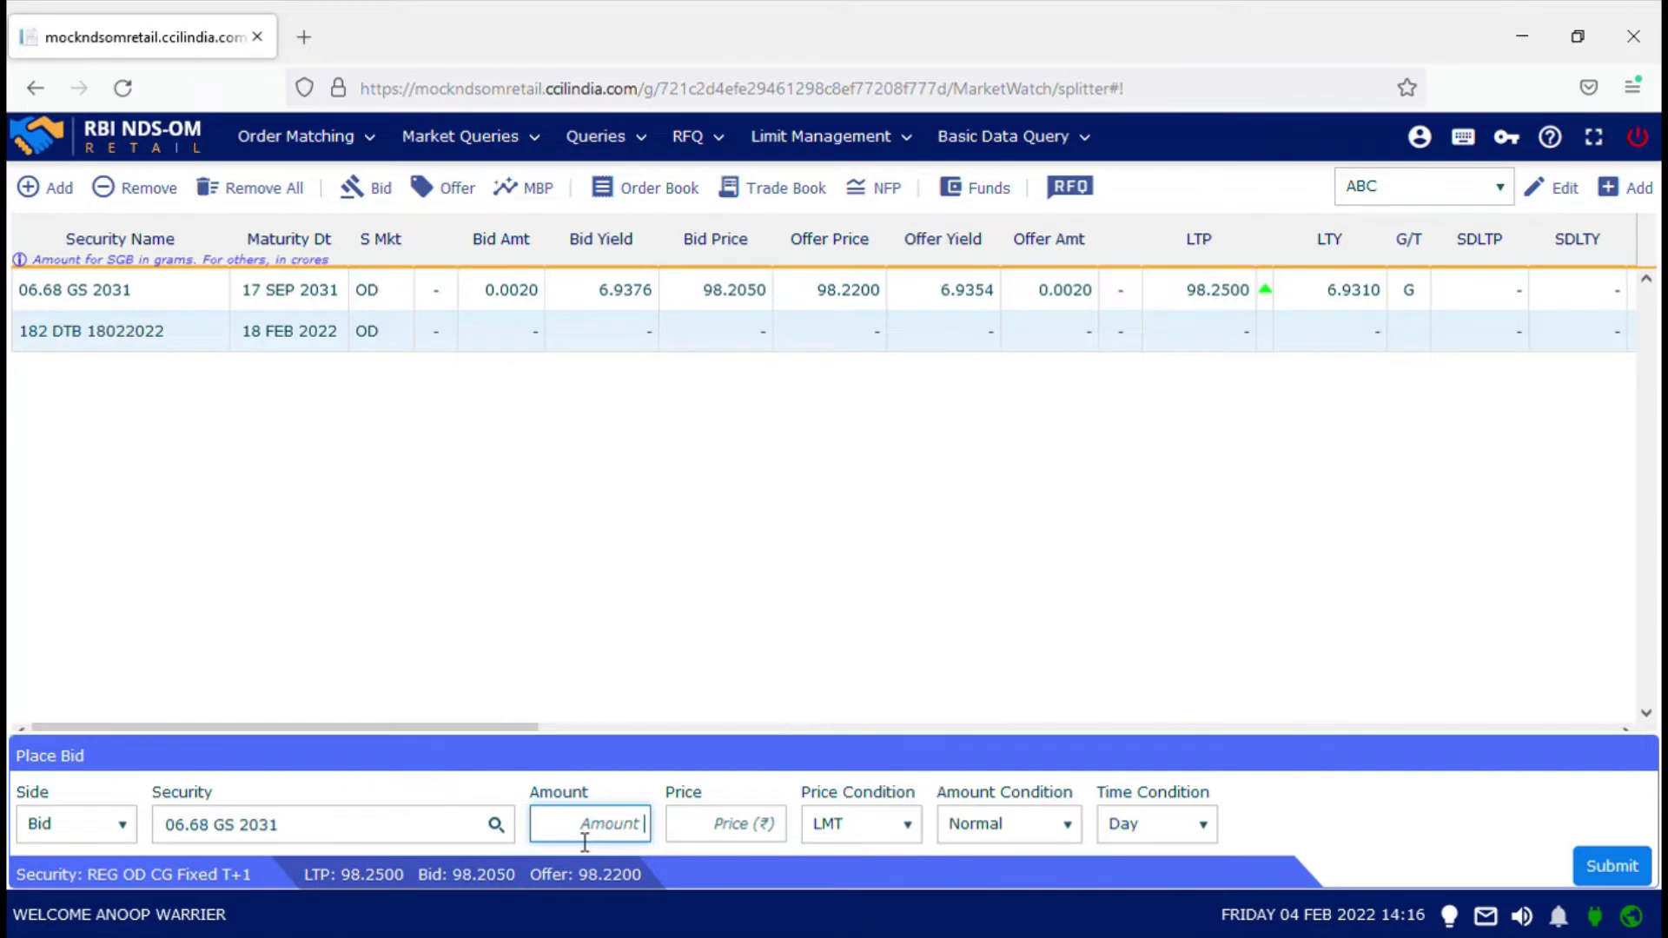
Set the bid's amount to 10000 and its price to 98.21.
{"action": "type", "text": "10000"}
{"action": "key", "text": "Tab"}
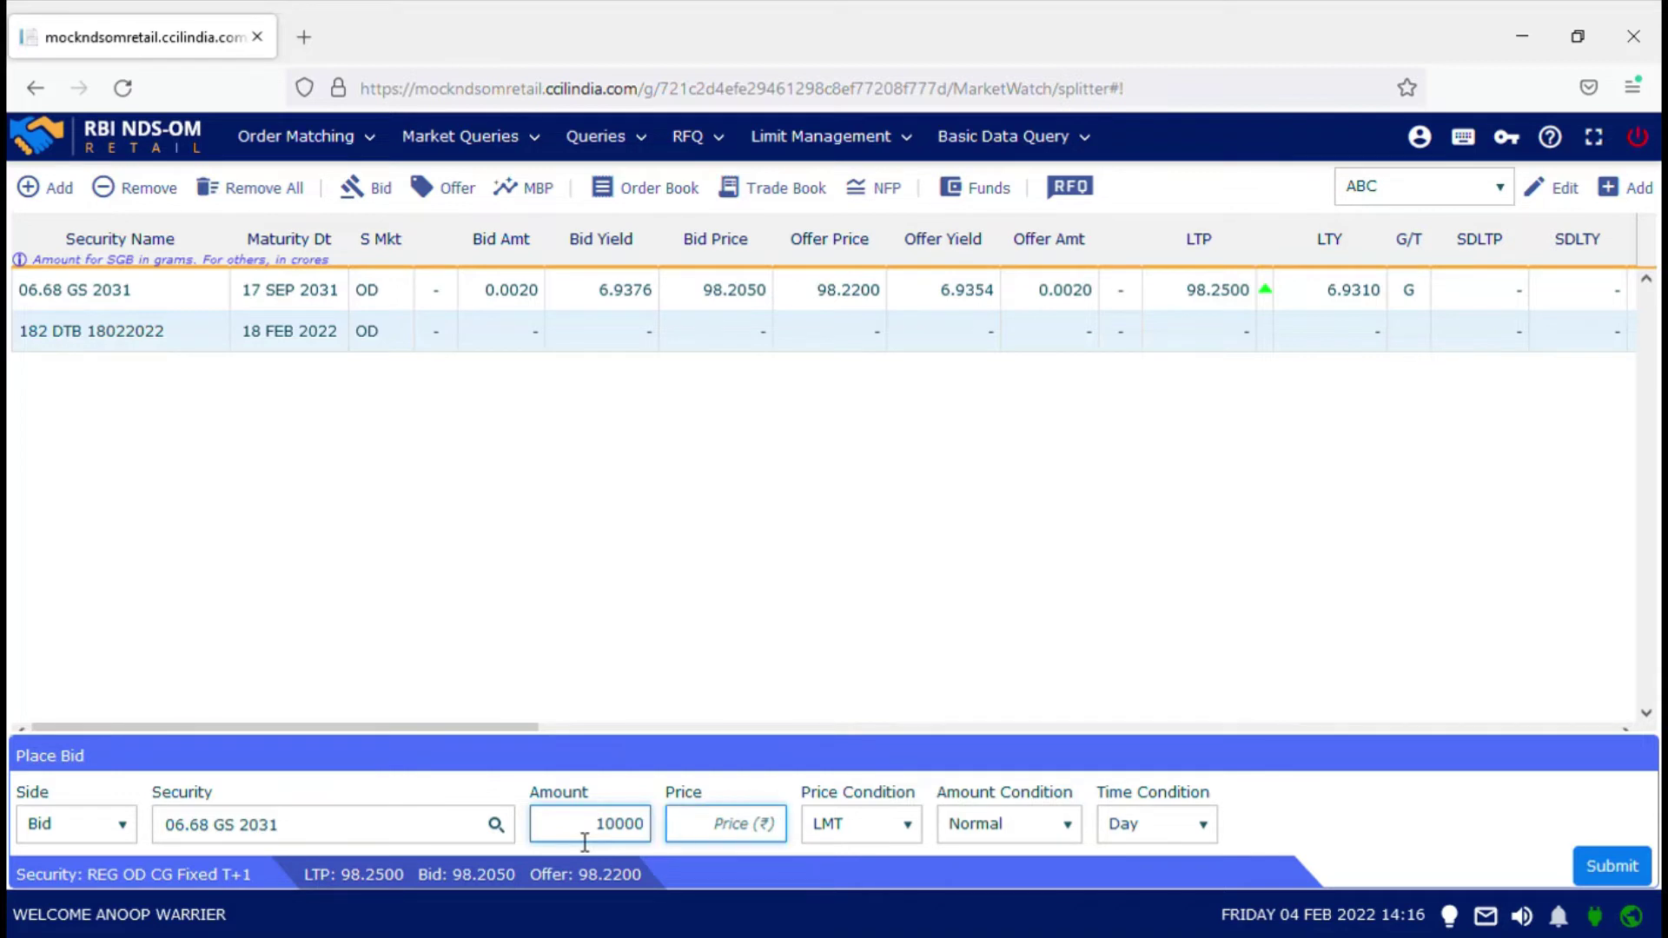
{"action": "type", "text": "98."}
{"action": "type", "text": "21"}
{"action": "key", "text": "Tab"}
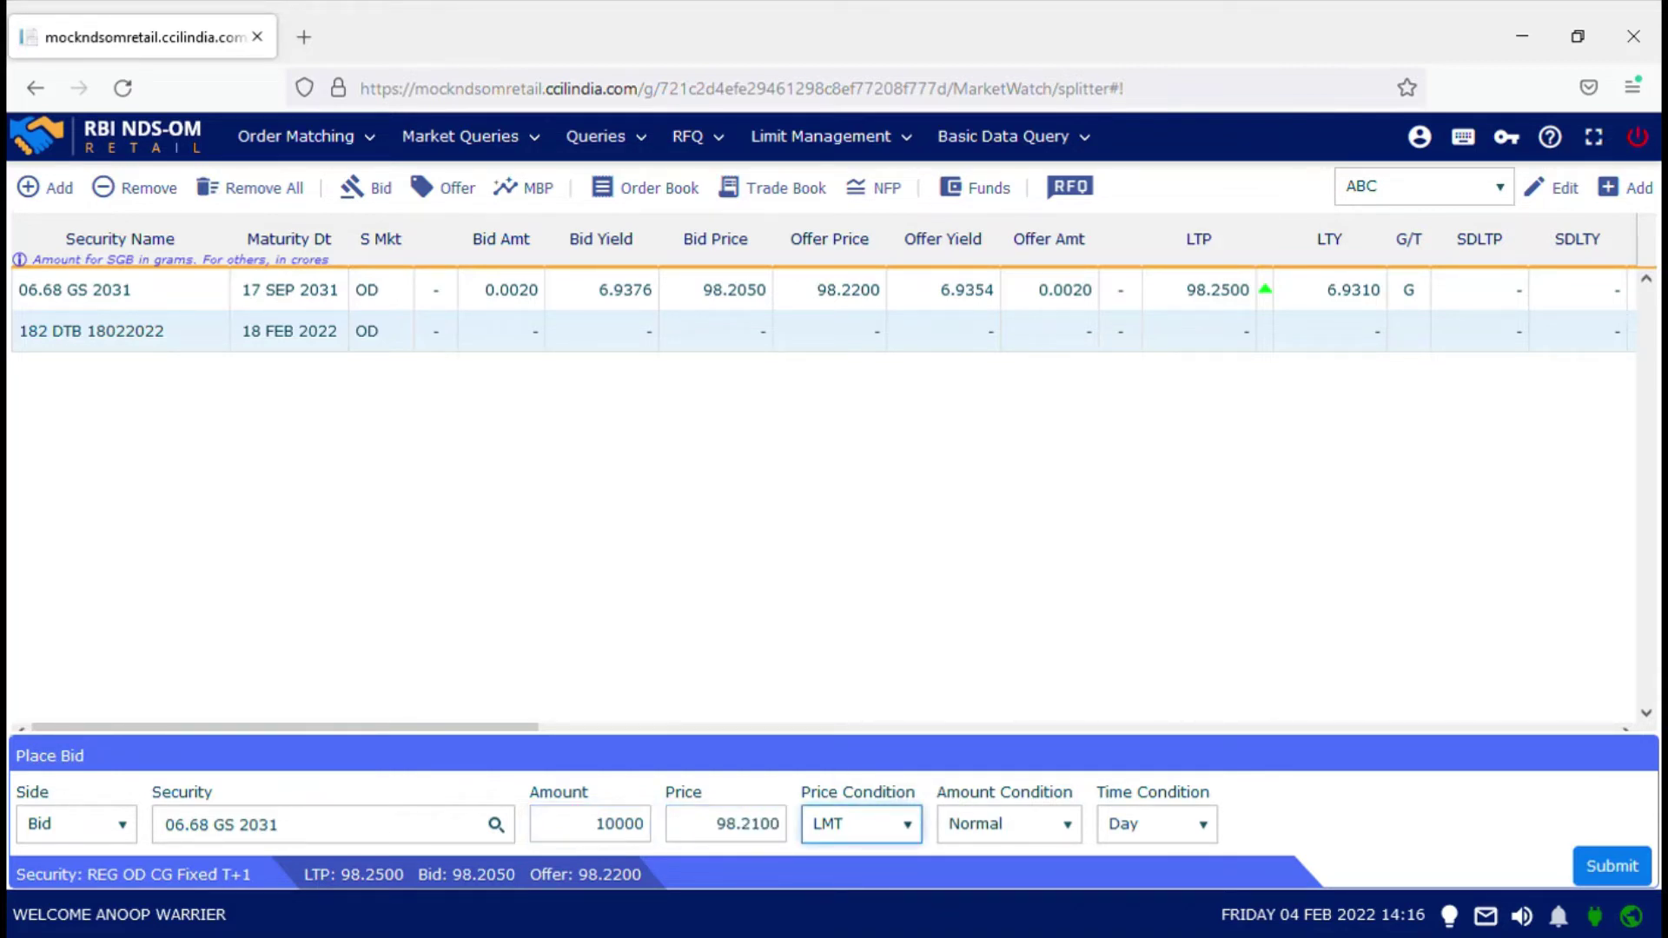
Submit the 06.68 GS 2031 bid, confirm the buy in the order pre-confirmation, and dismiss the notification.
{"action": "left_click", "coordinate": [1606, 868]}
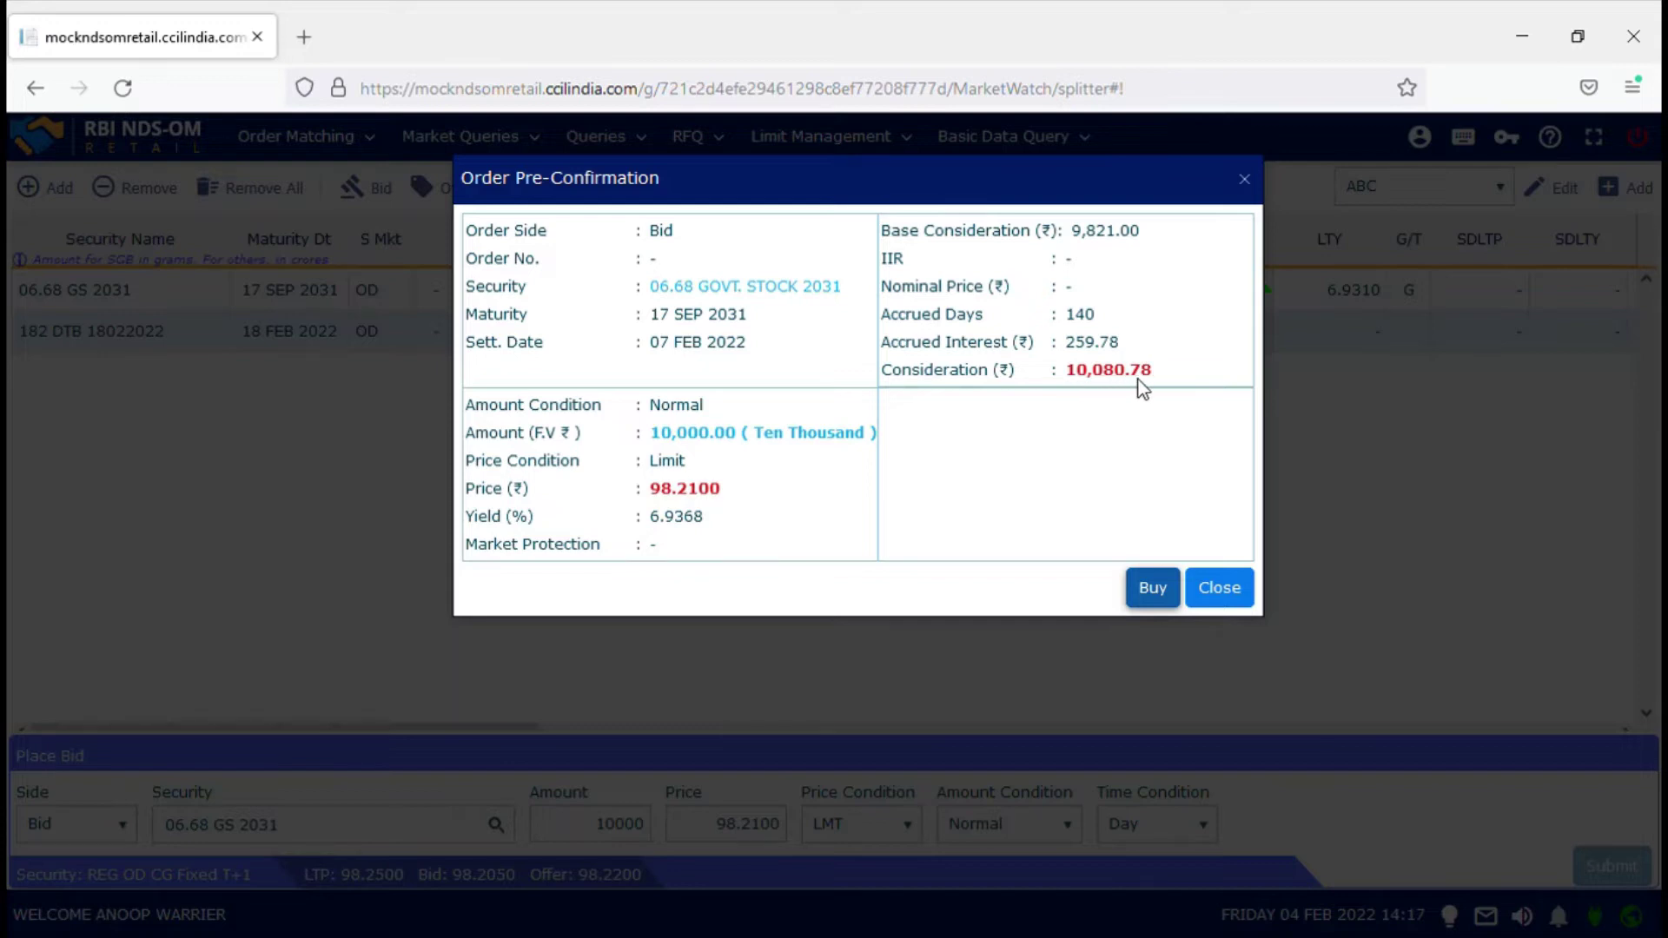
{"action": "left_click", "coordinate": [1153, 591]}
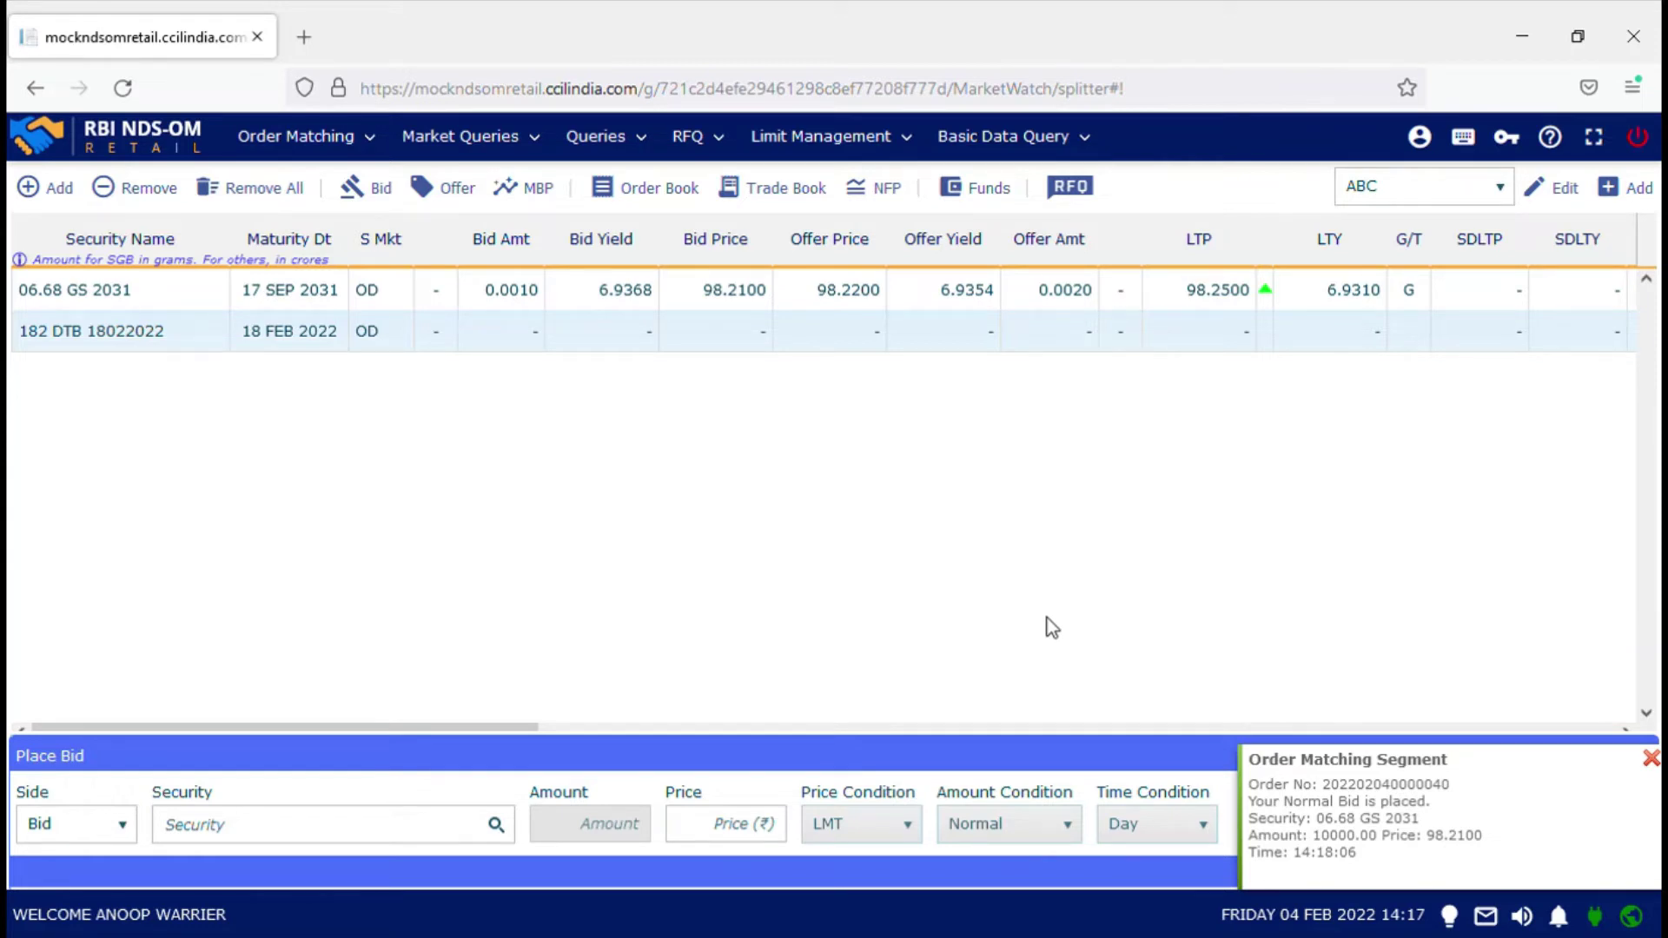
{"action": "left_click", "coordinate": [1650, 758]}
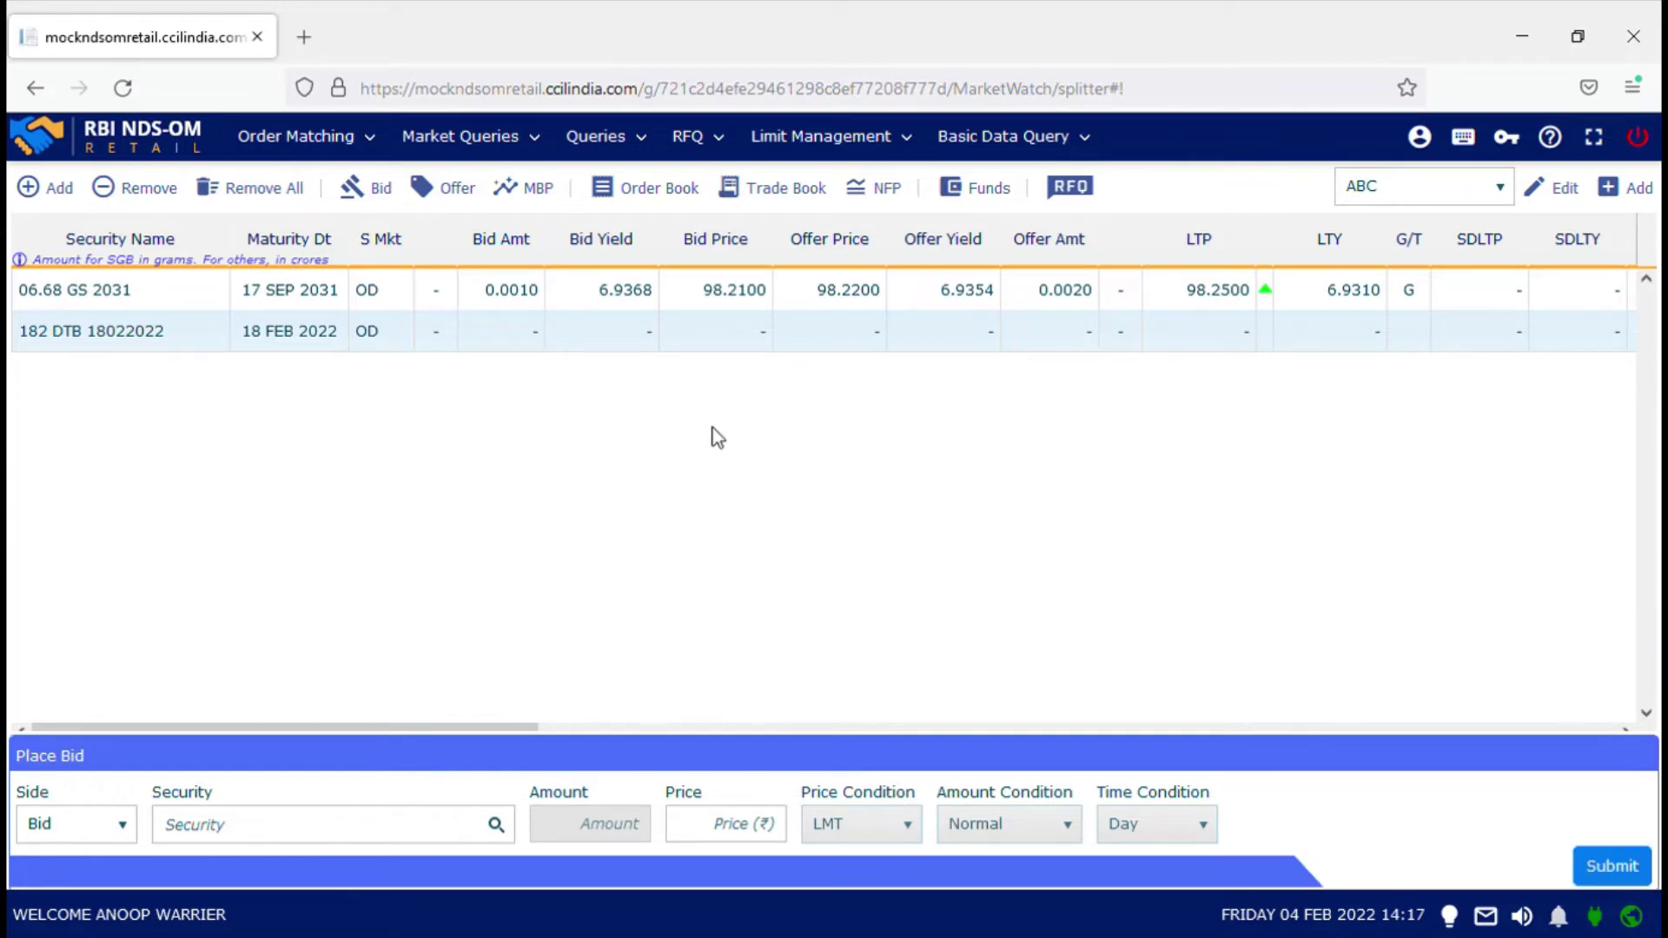
Open the dealer order book, minimise it, and bring it up again through the order queries.
{"action": "left_click", "coordinate": [632, 196]}
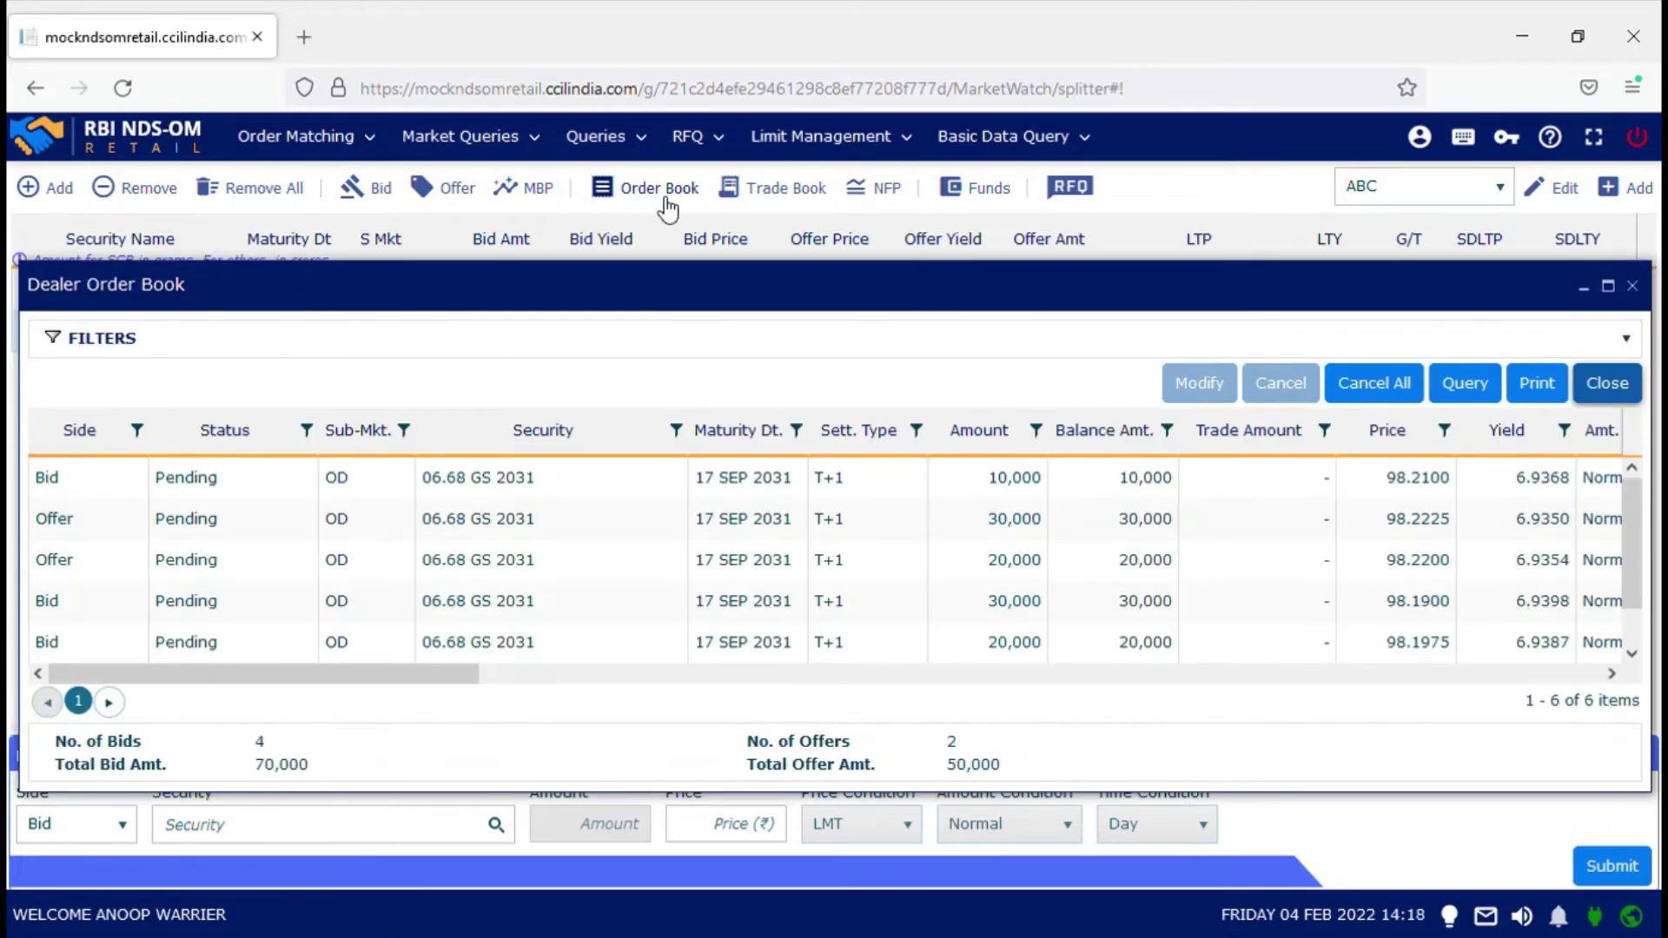
{"action": "left_click", "coordinate": [1584, 285]}
{"action": "left_click", "coordinate": [596, 139]}
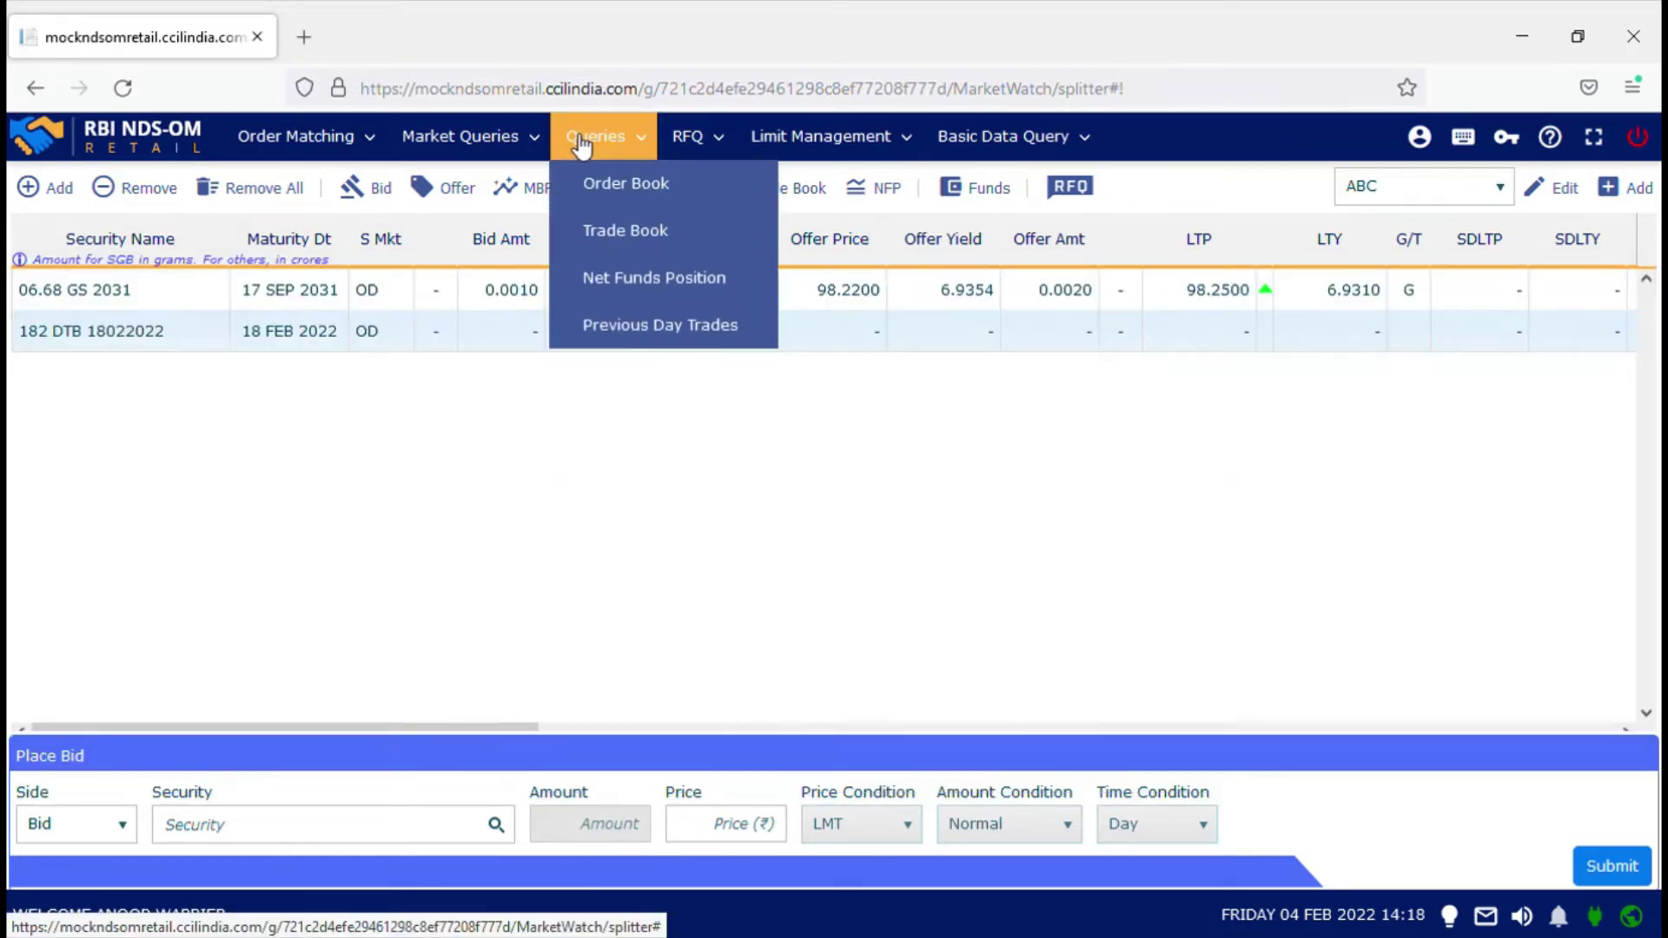
{"action": "left_click", "coordinate": [610, 191]}
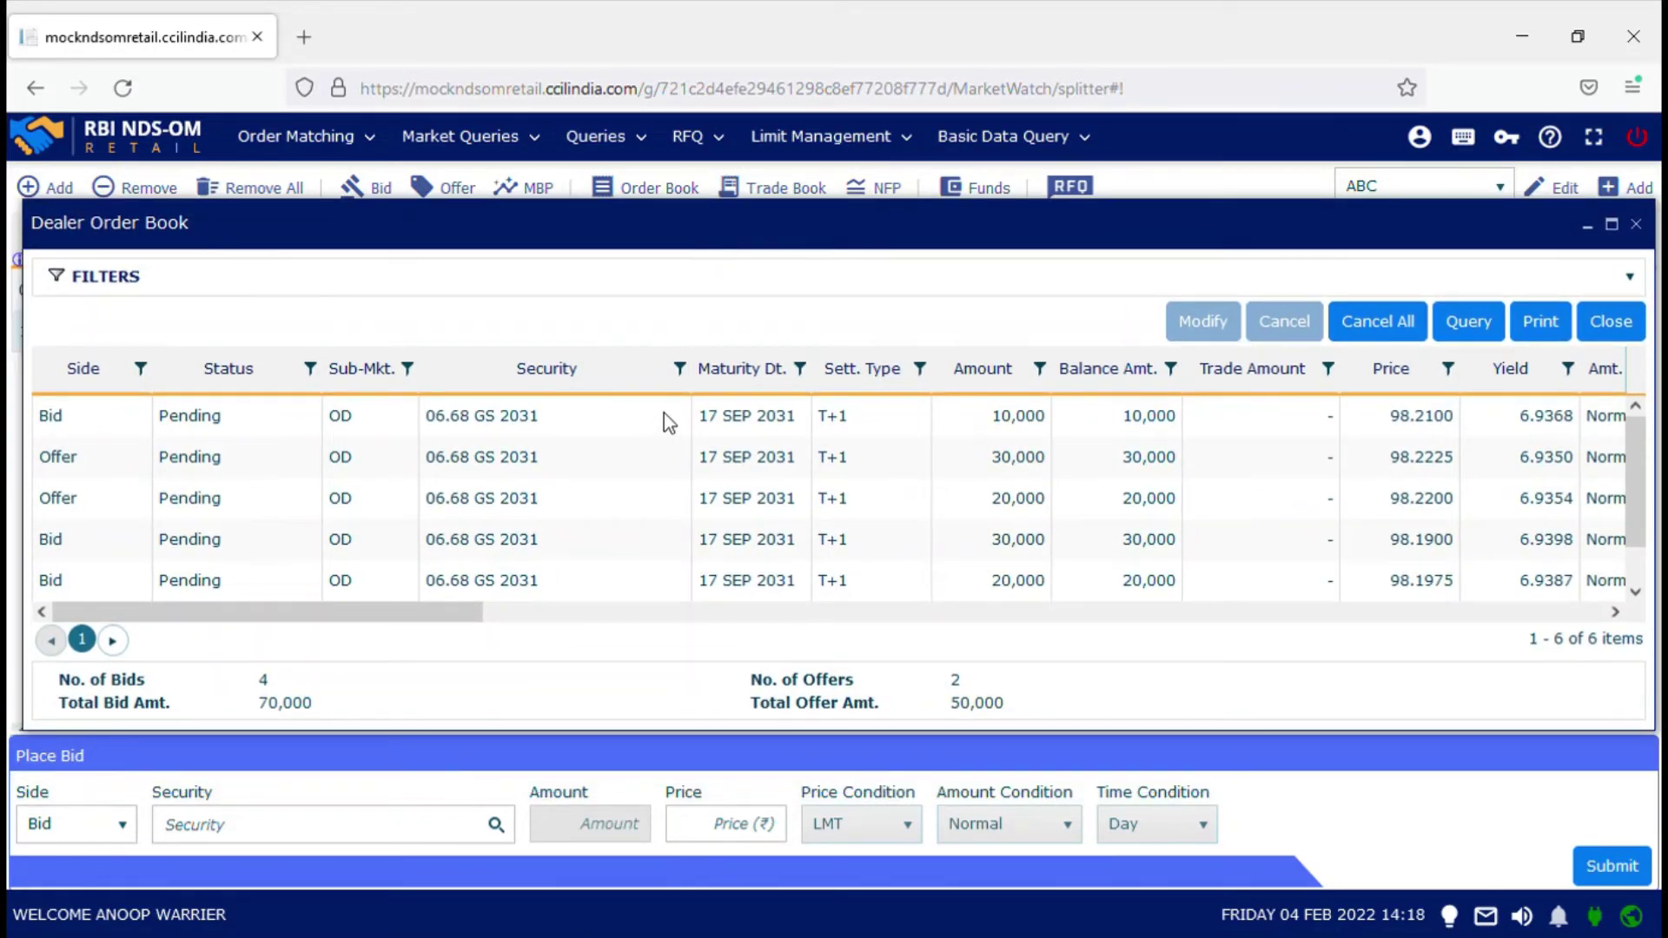
Open the pending 10,000 bid at 98.2100 for modification and set its amount to 20000.
{"action": "left_click", "coordinate": [665, 419]}
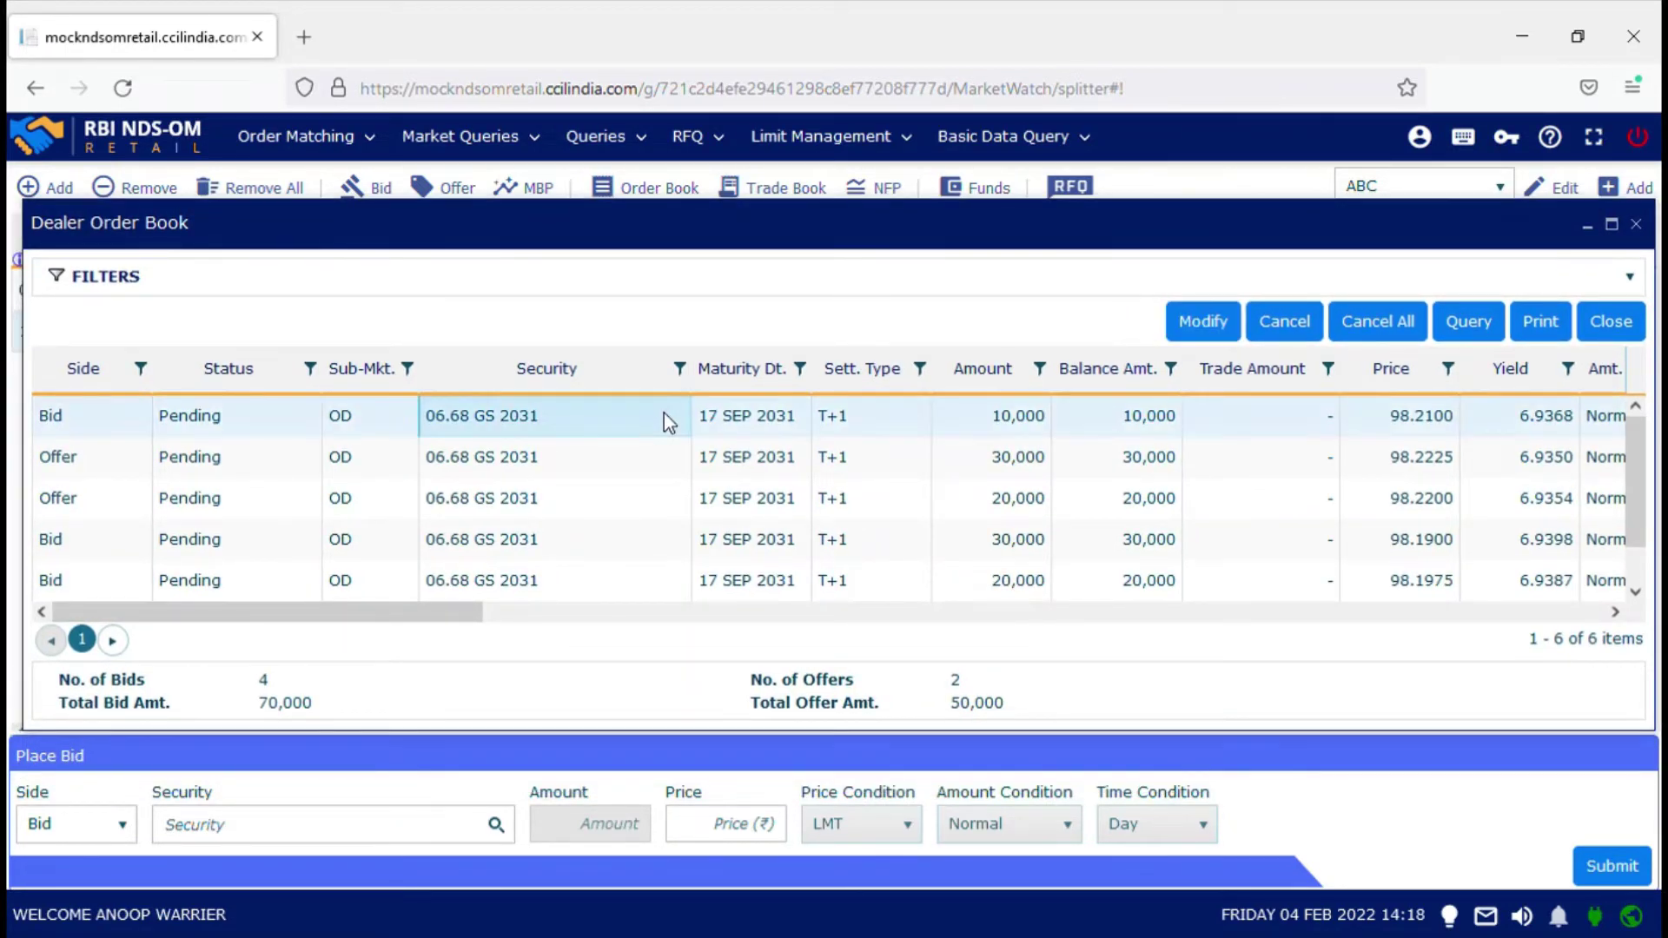
{"action": "left_click", "coordinate": [1201, 323]}
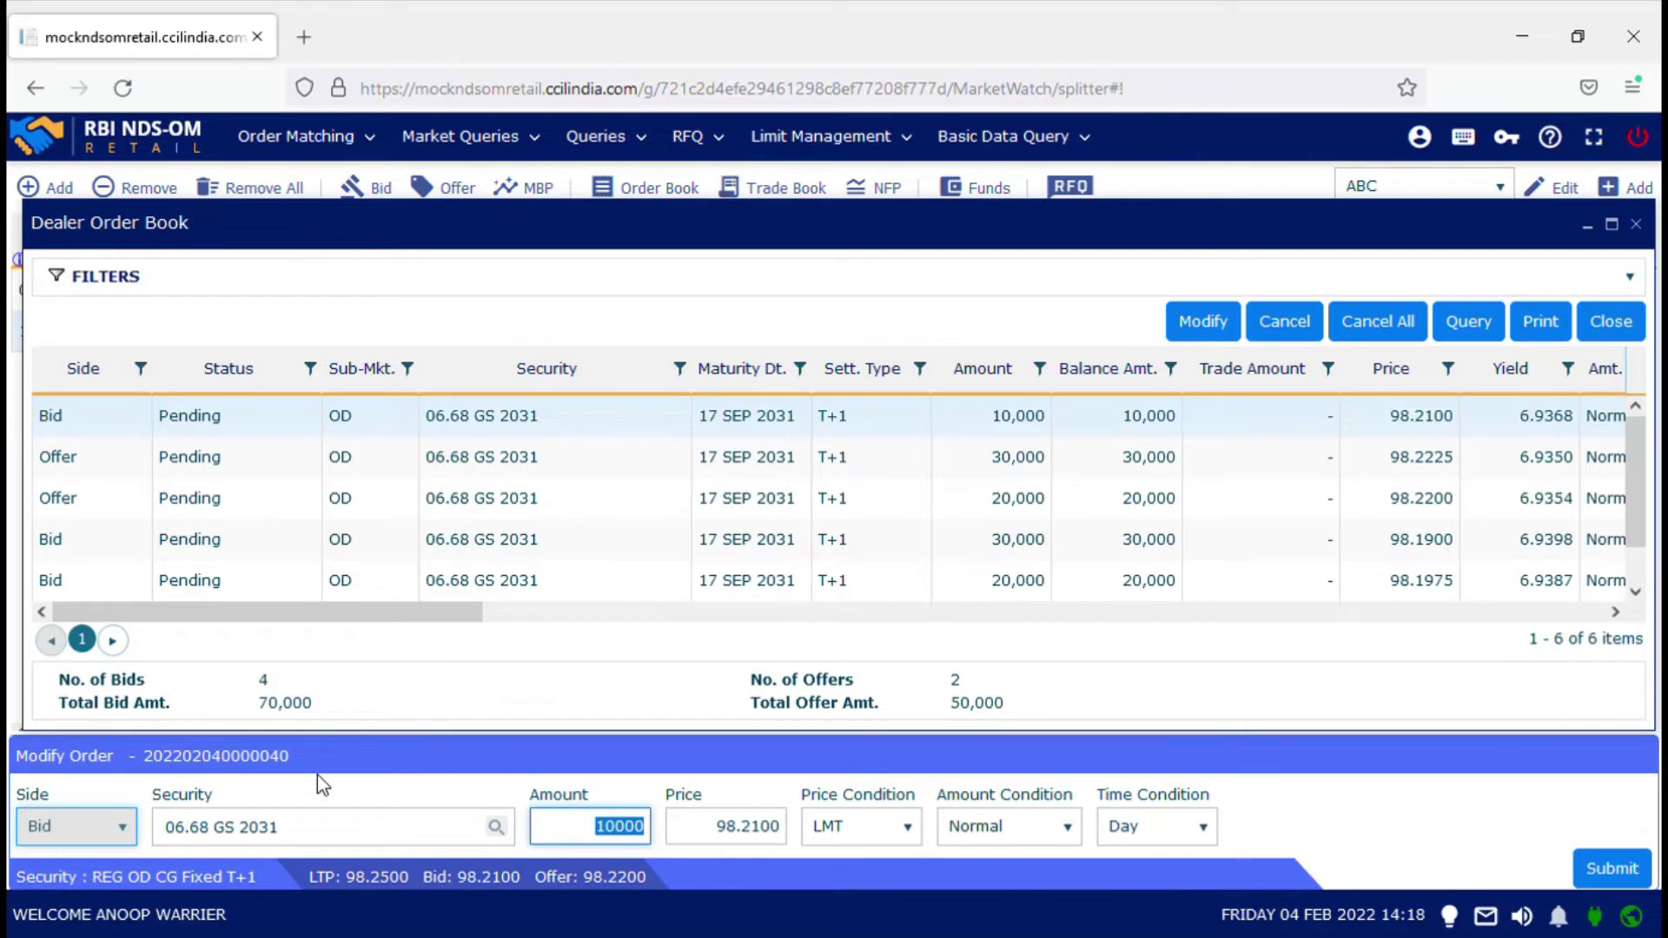
{"action": "left_click", "coordinate": [593, 832]}
{"action": "left_click_drag", "start_coordinate": [595, 838], "coordinate": [786, 840]}
{"action": "left_click", "coordinate": [576, 836]}
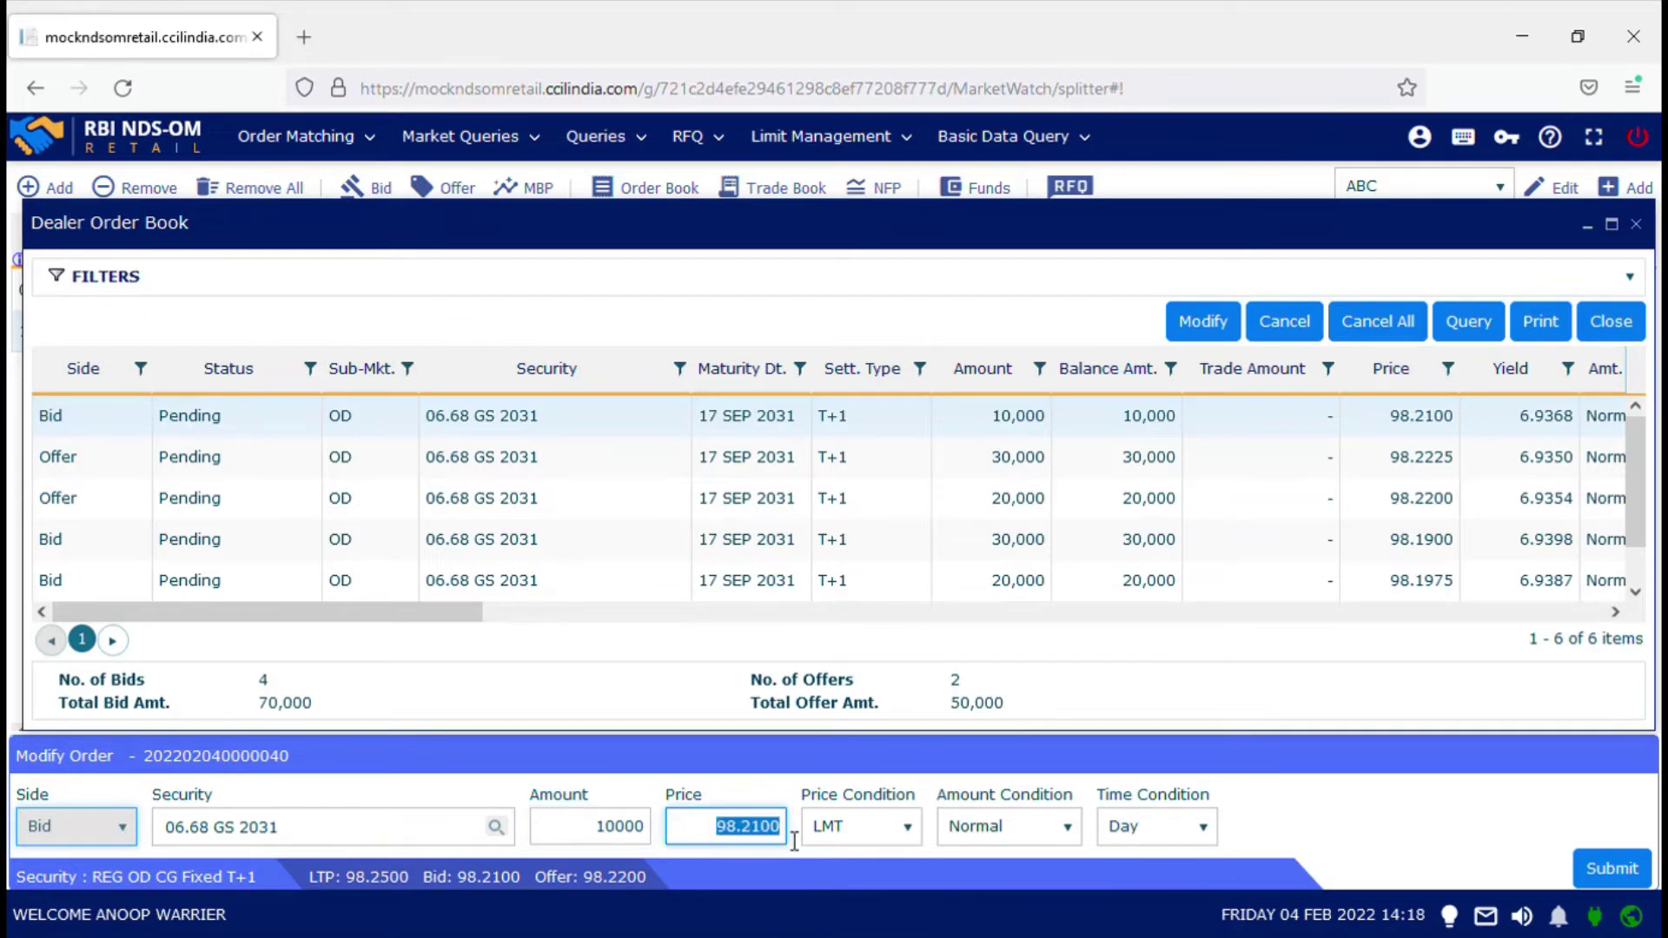
{"action": "left_click_drag", "start_coordinate": [597, 834], "coordinate": [665, 835]}
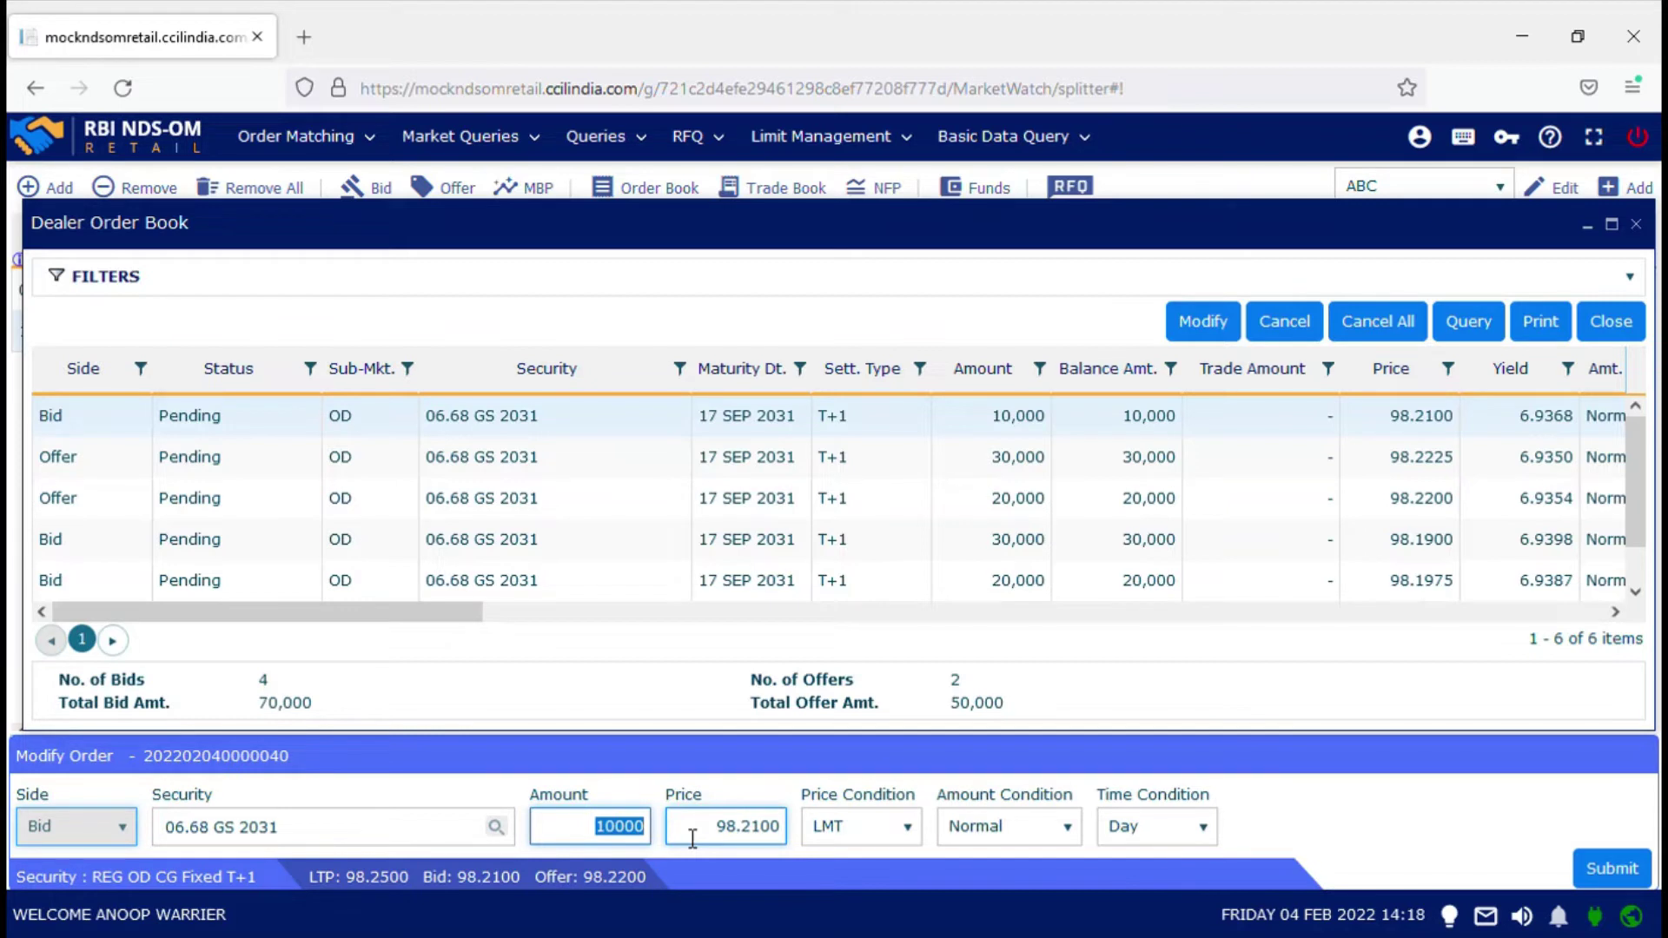
{"action": "type", "text": "20000"}
{"action": "key", "text": "Tab"}
{"action": "key", "text": "Tab"}
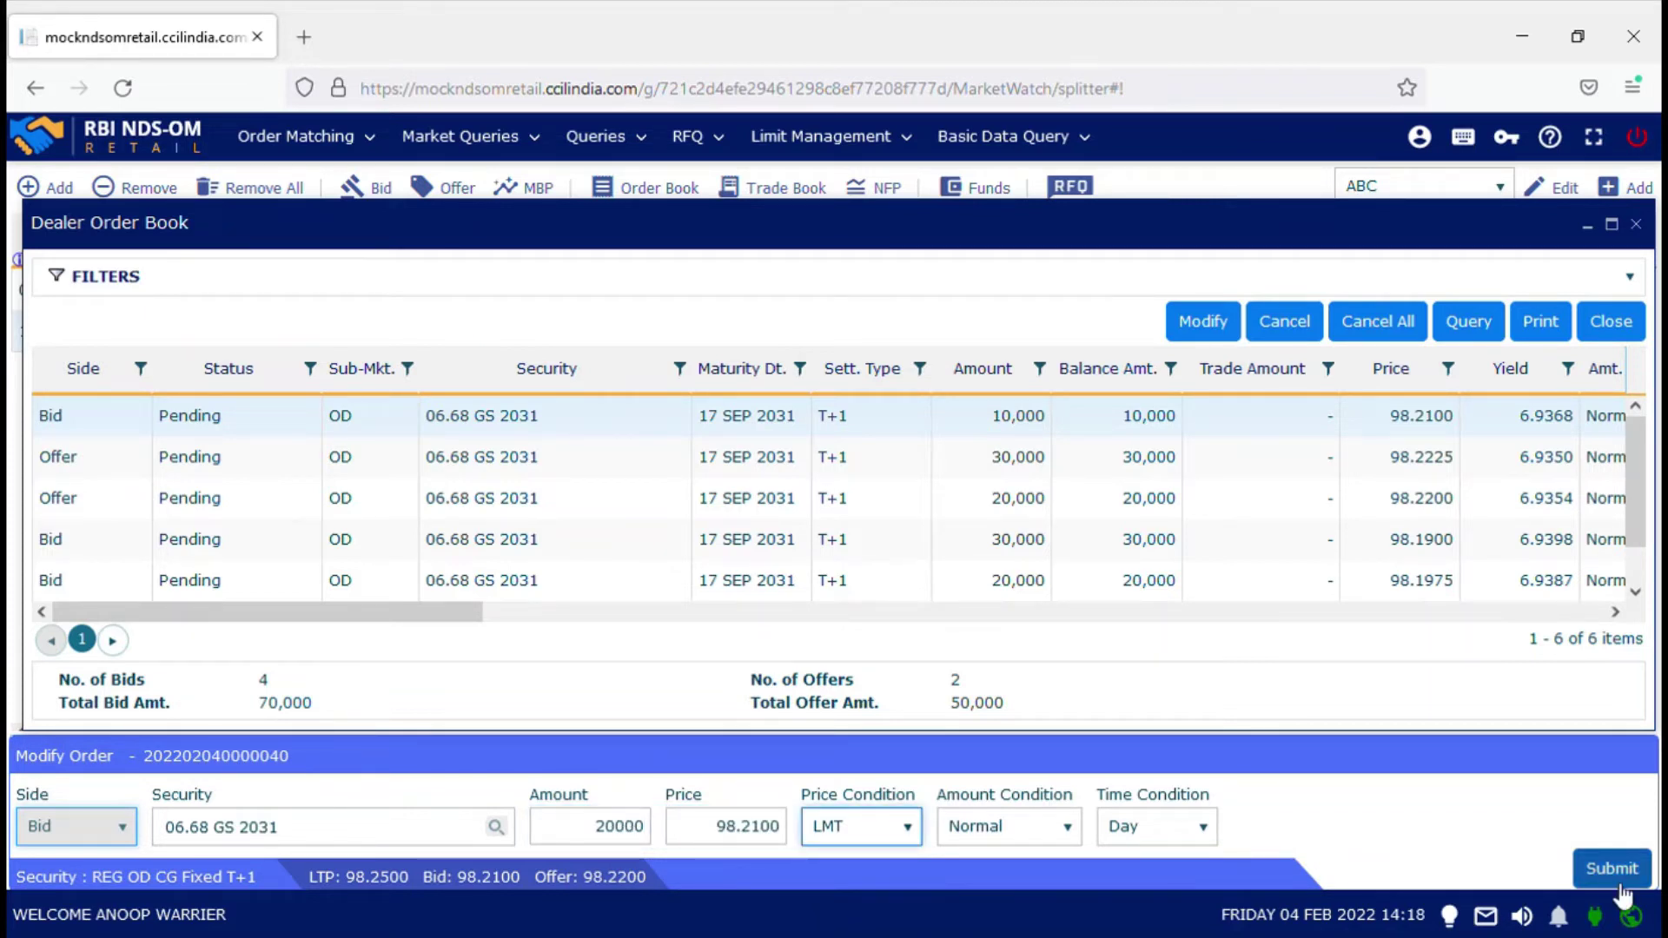
Submit the modified bid, confirm the buy in the pre-confirmation, and dismiss the notification.
{"action": "left_click", "coordinate": [1617, 881]}
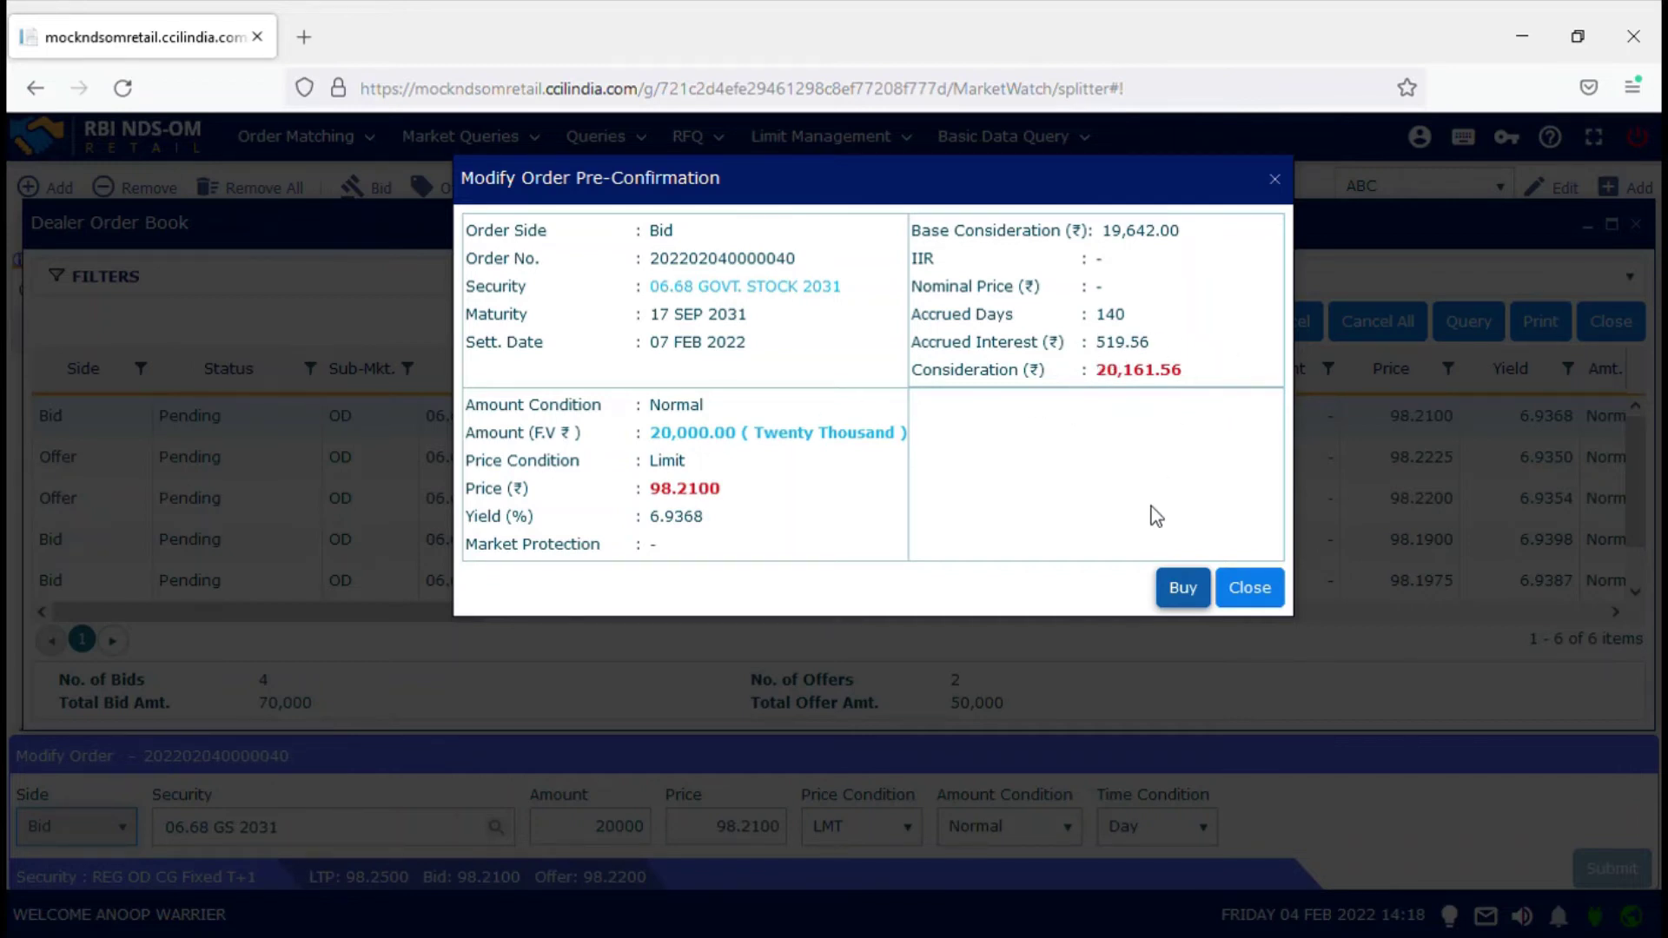
{"action": "left_click", "coordinate": [1181, 588]}
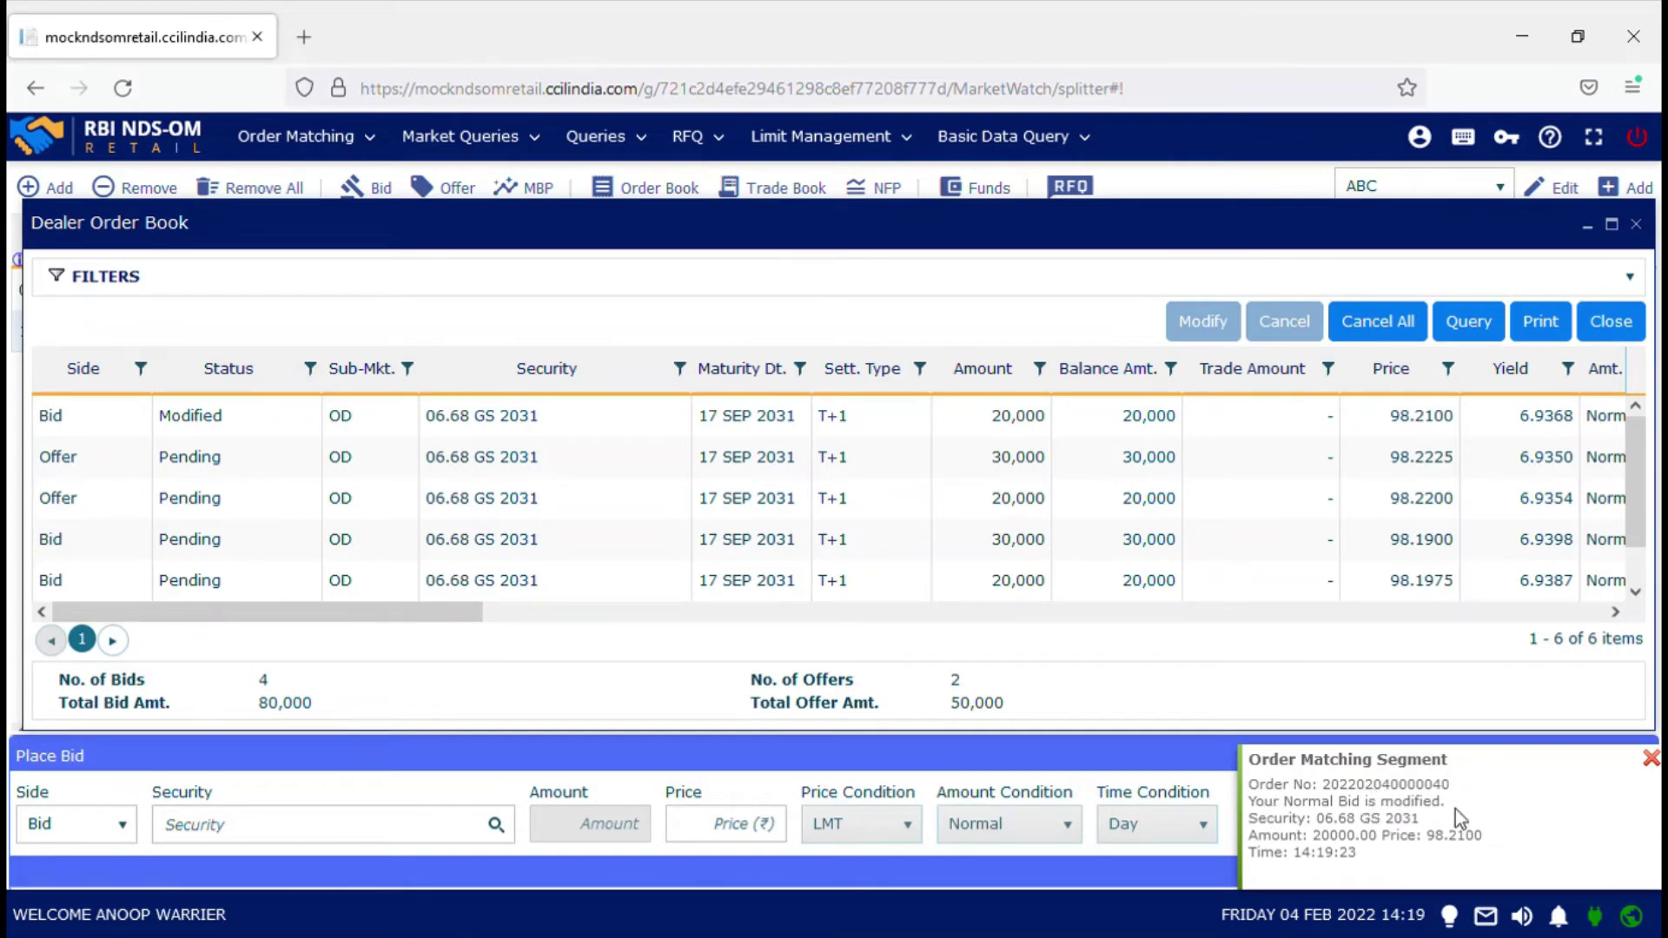
{"action": "left_click", "coordinate": [1650, 759]}
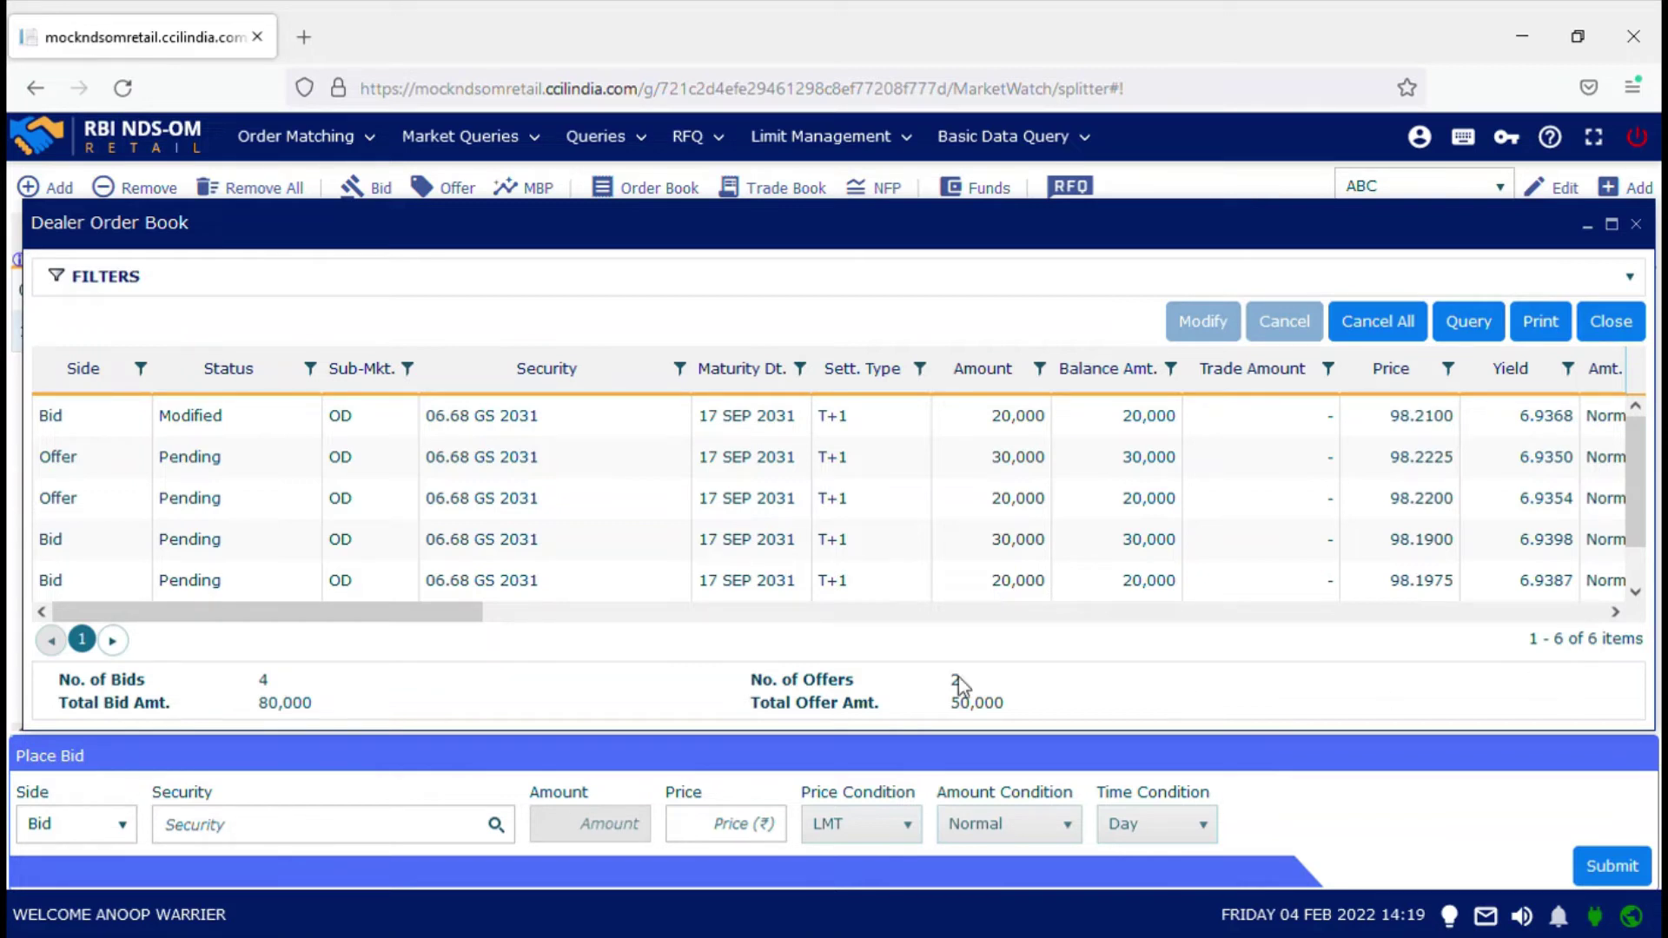
Cancel the pending 30,000 offer at 98.2225 in the order book, confirm the cancellation, and dismiss the notification.
{"action": "left_click", "coordinate": [558, 420]}
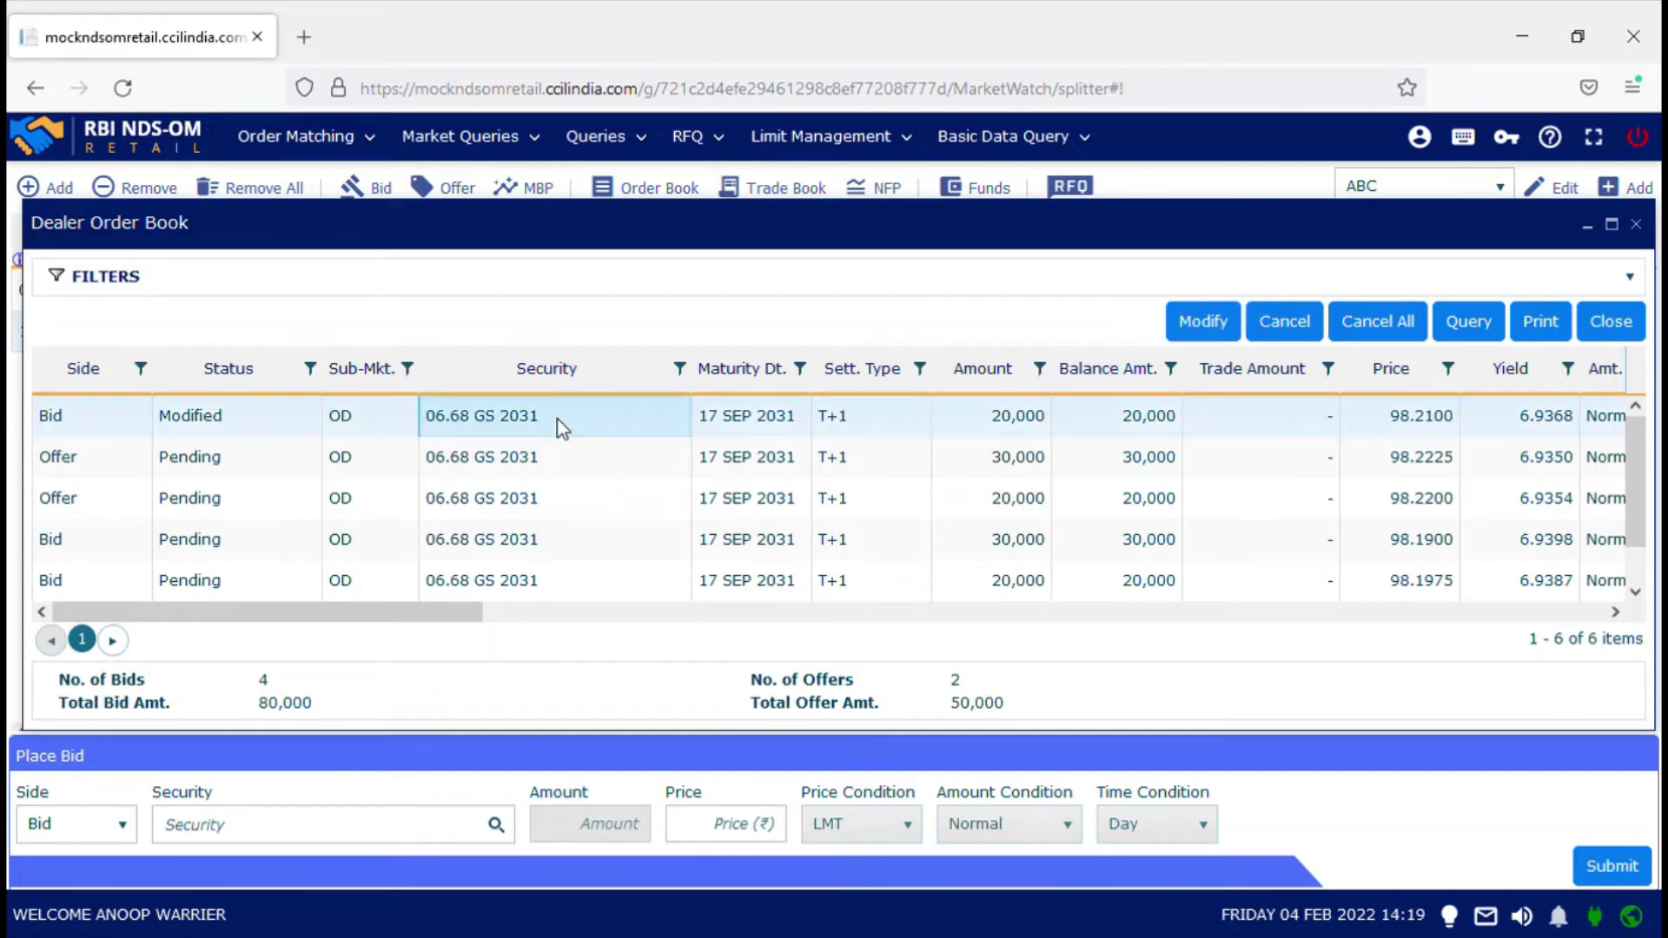
{"action": "left_click", "coordinate": [999, 465]}
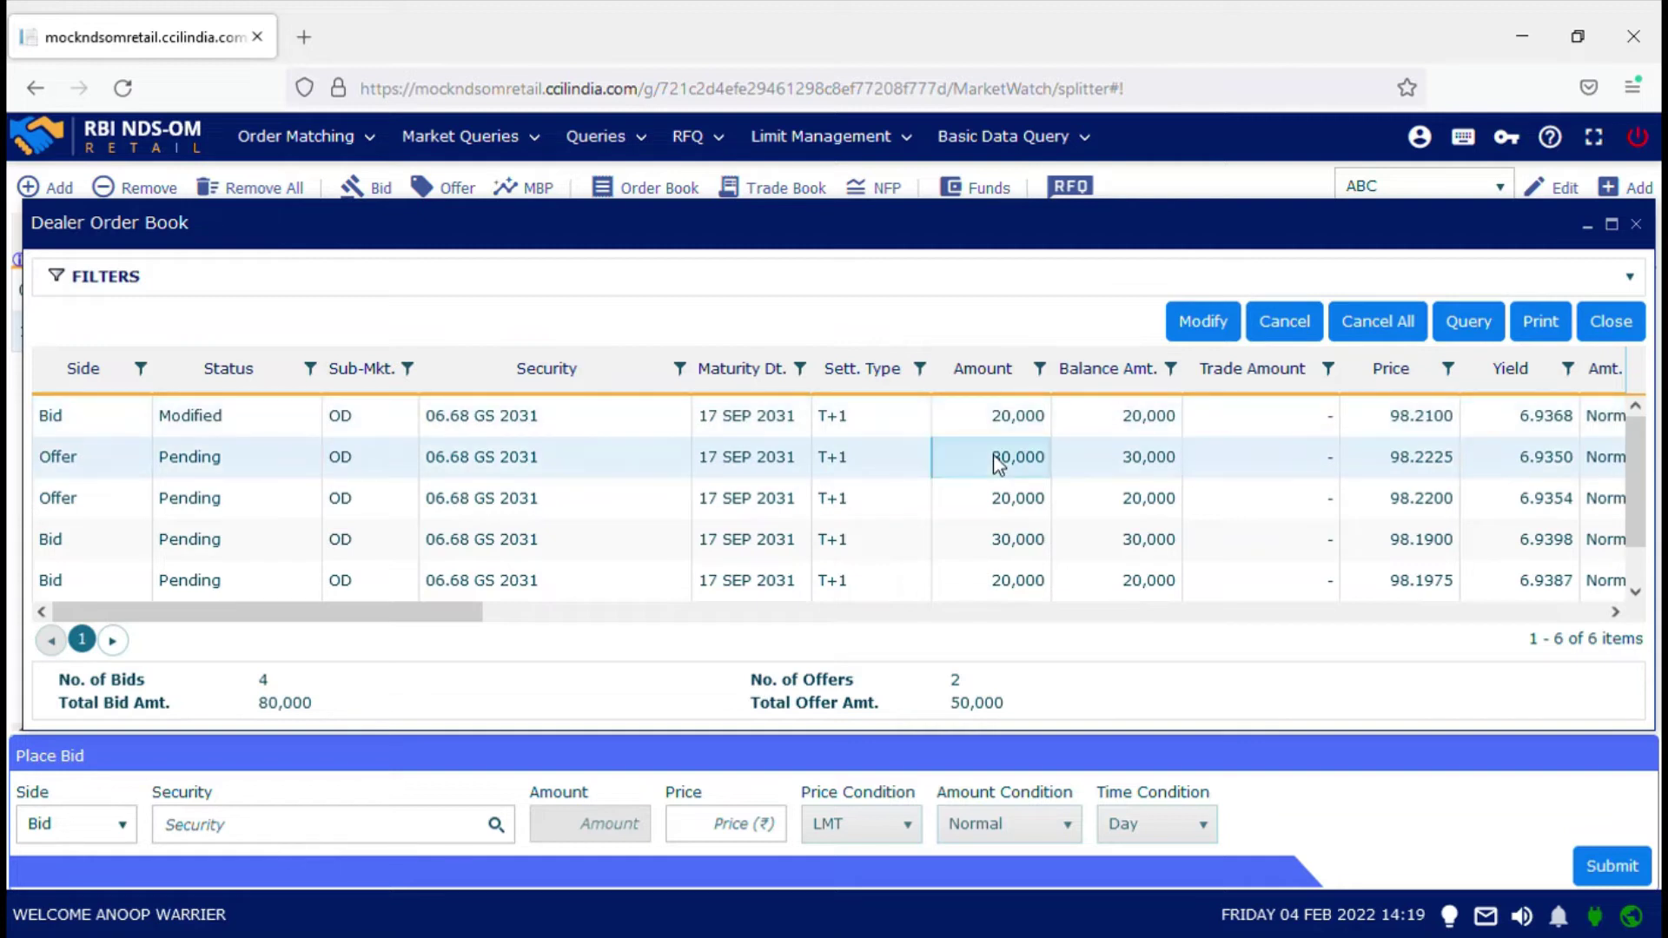
{"action": "left_click", "coordinate": [1301, 327]}
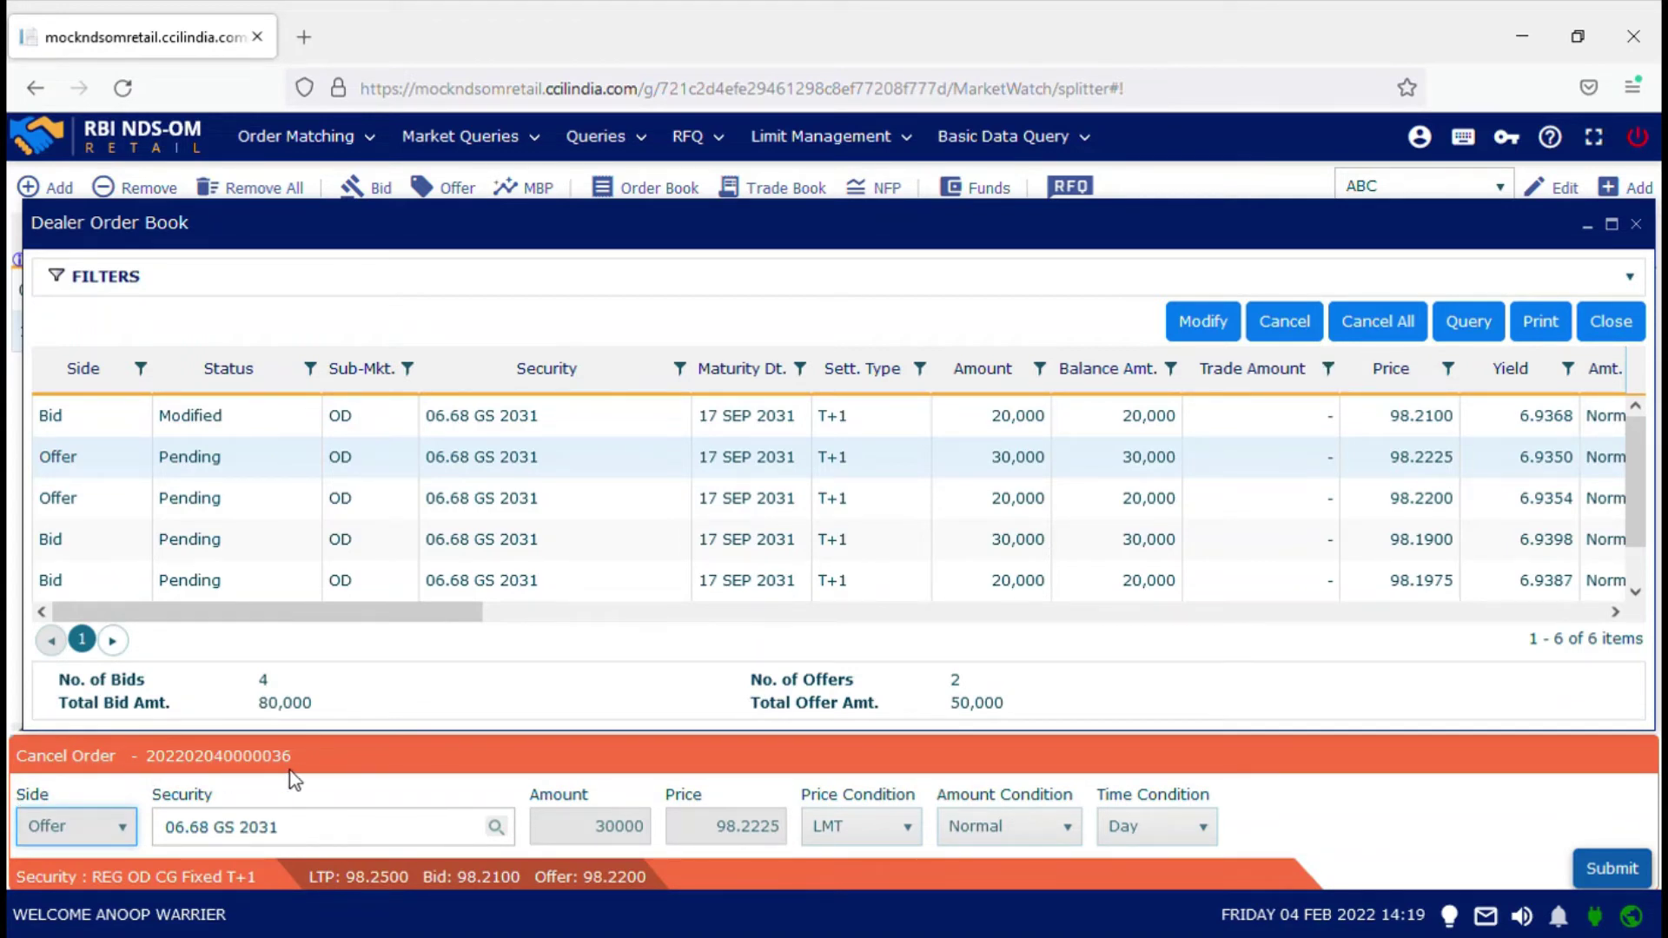
{"action": "left_click", "coordinate": [1596, 872]}
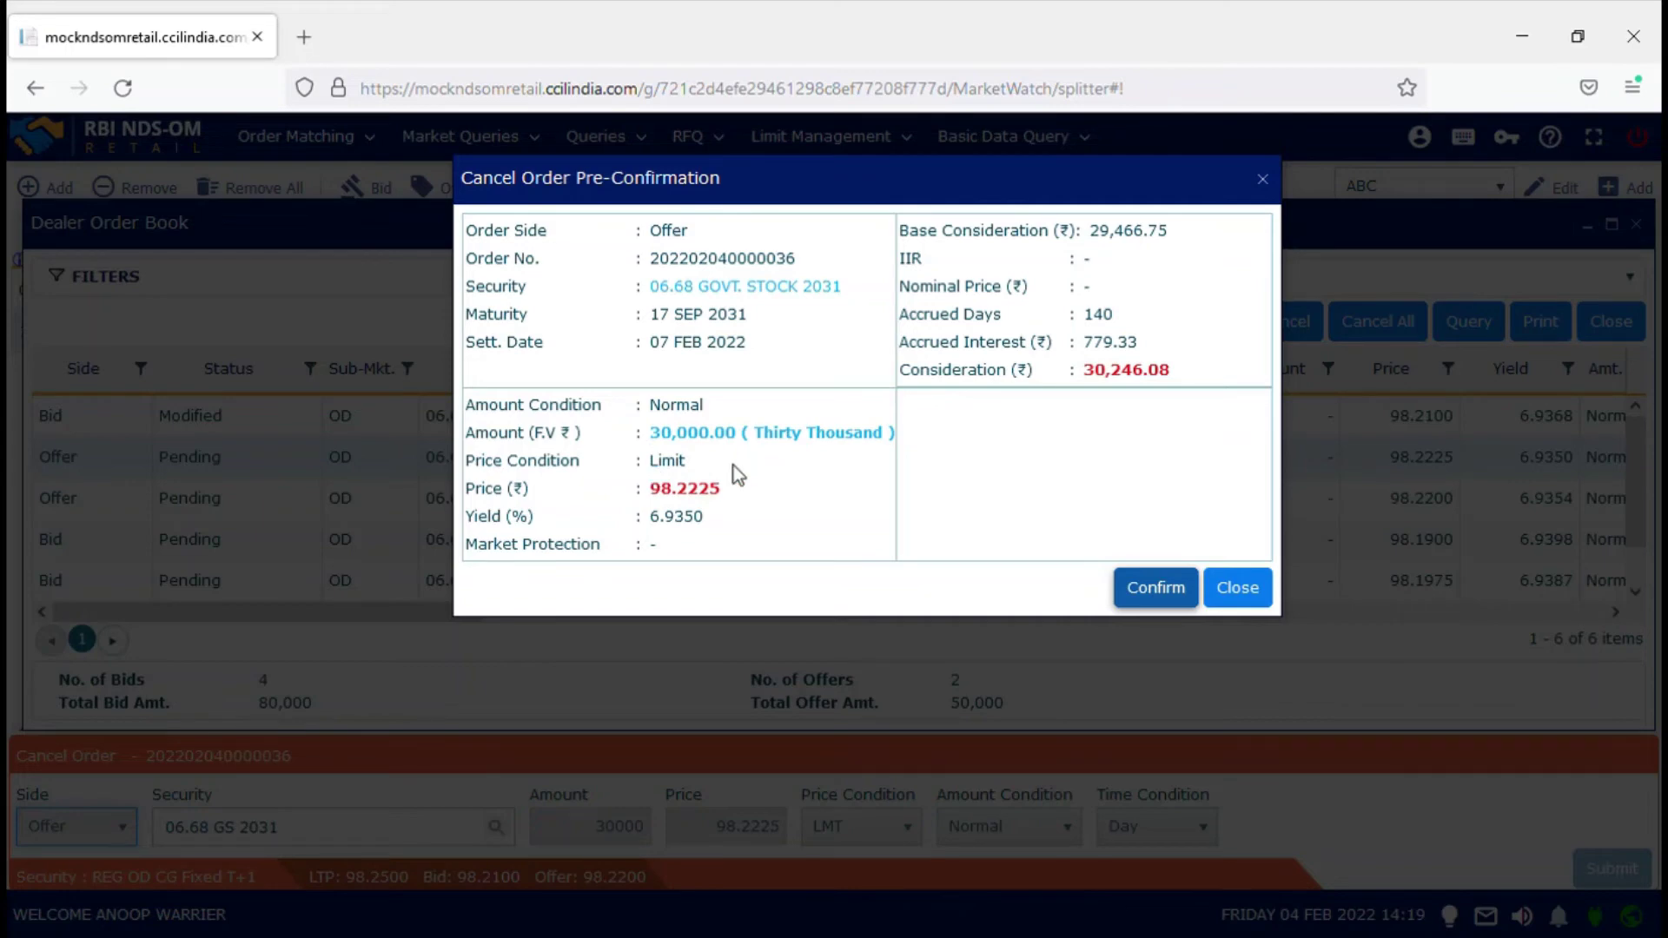
{"action": "left_click", "coordinate": [1148, 599]}
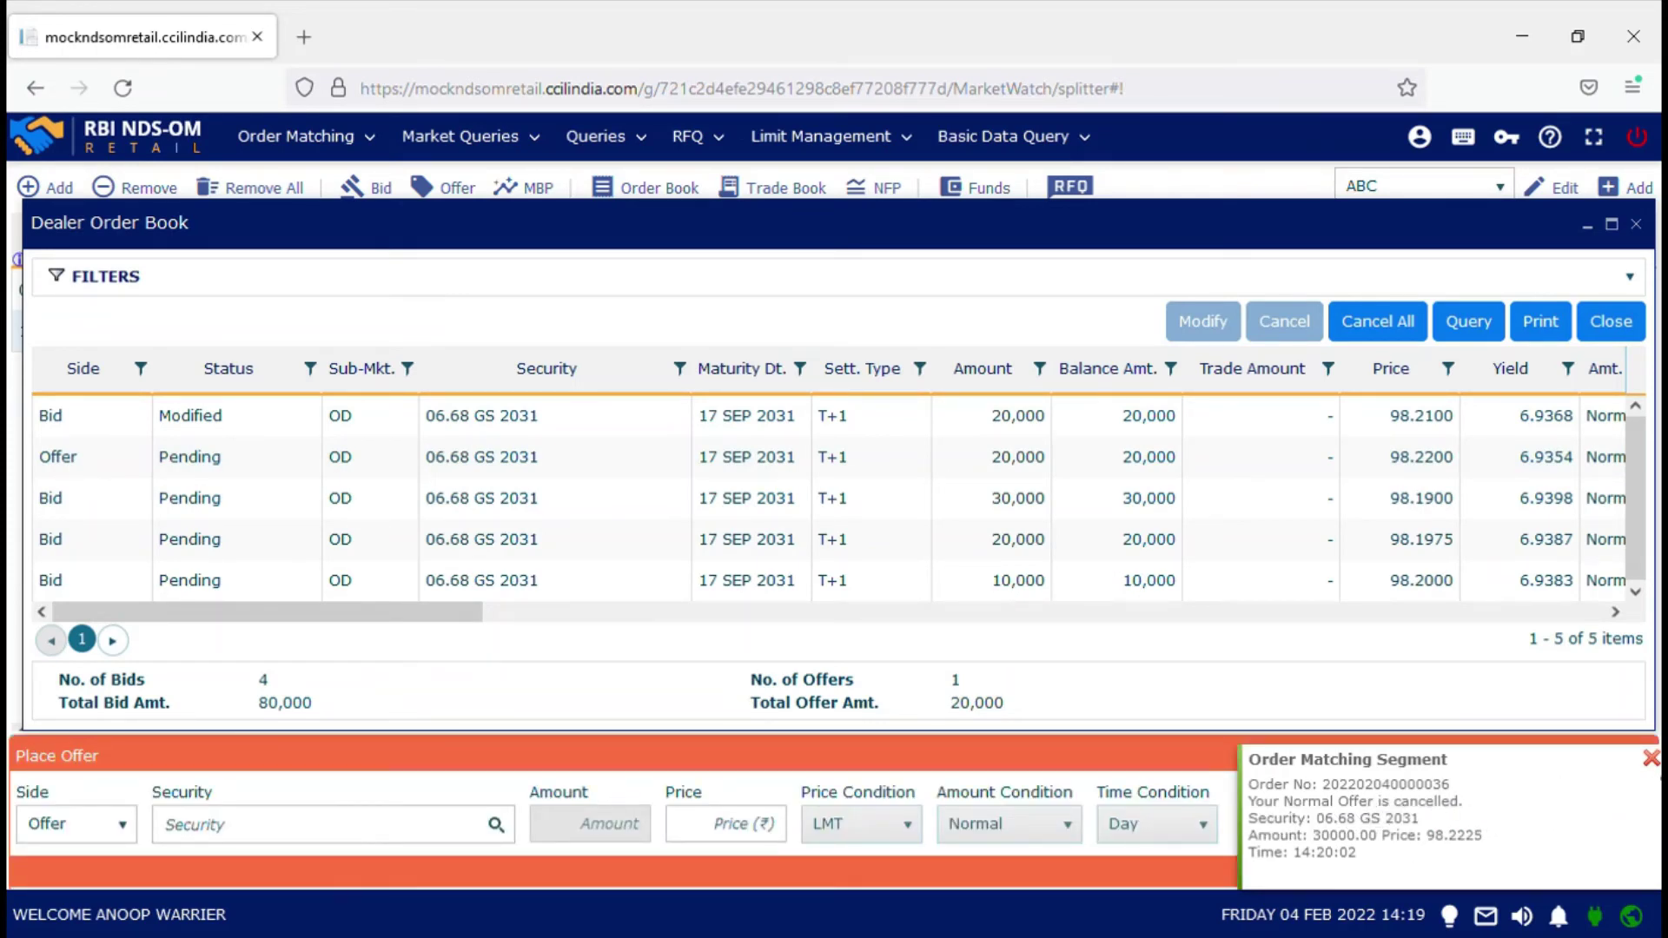
{"action": "left_click", "coordinate": [1649, 758]}
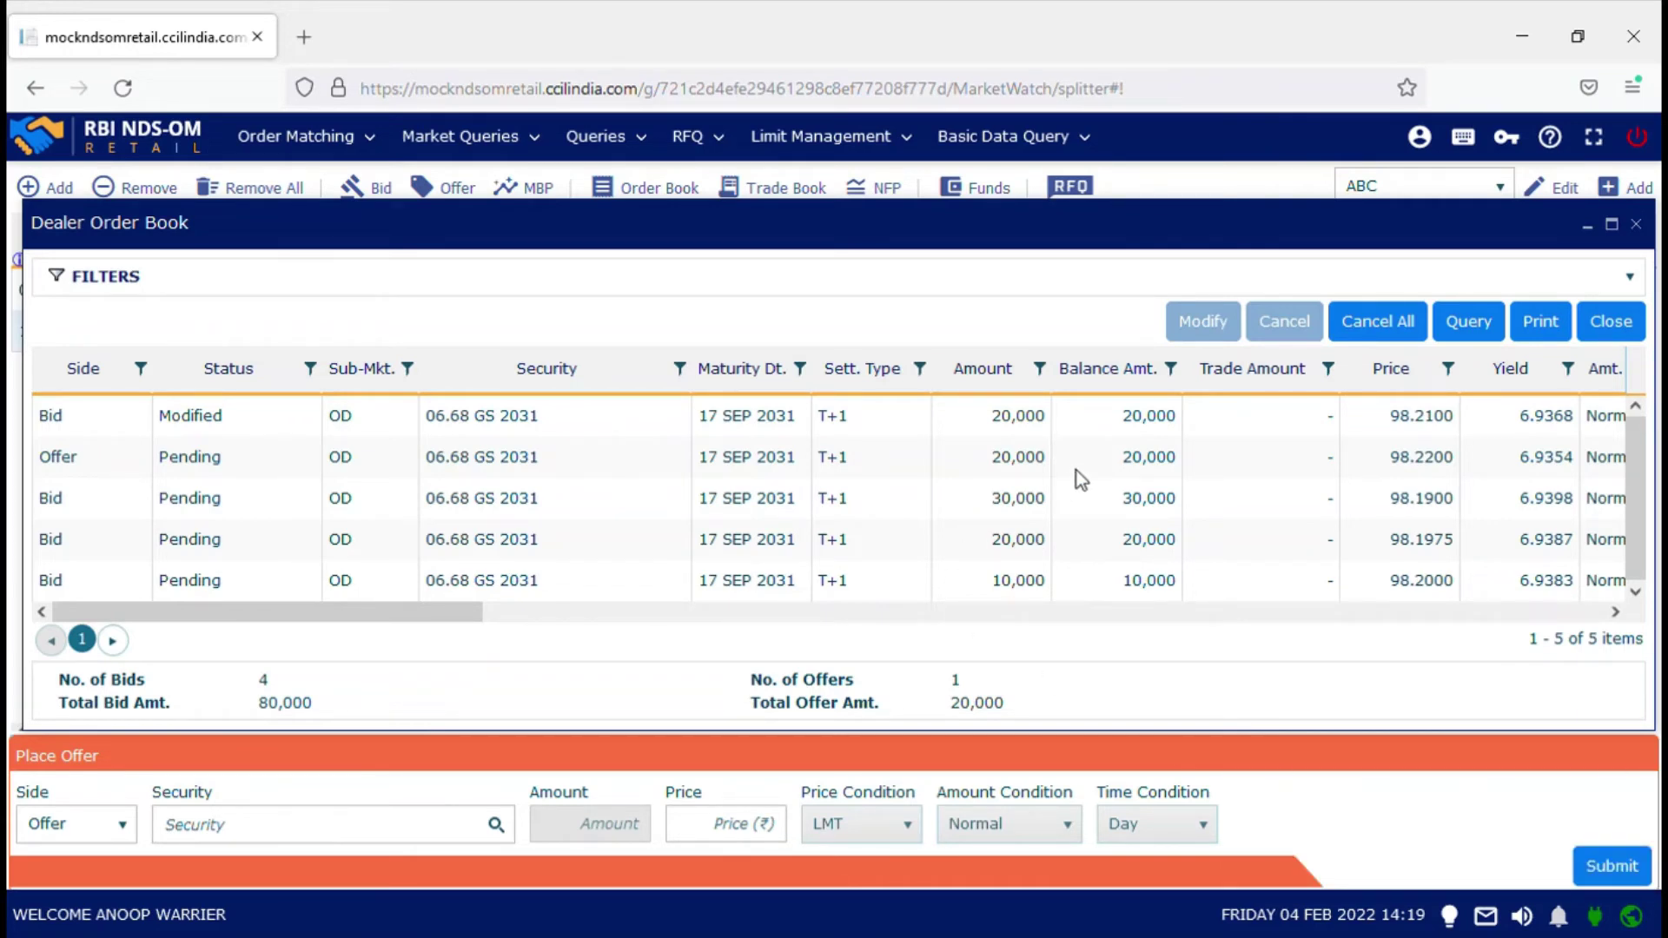
Request cancellation of all orders, decline it at the confirmation, and close the order book.
{"action": "left_click", "coordinate": [1369, 334]}
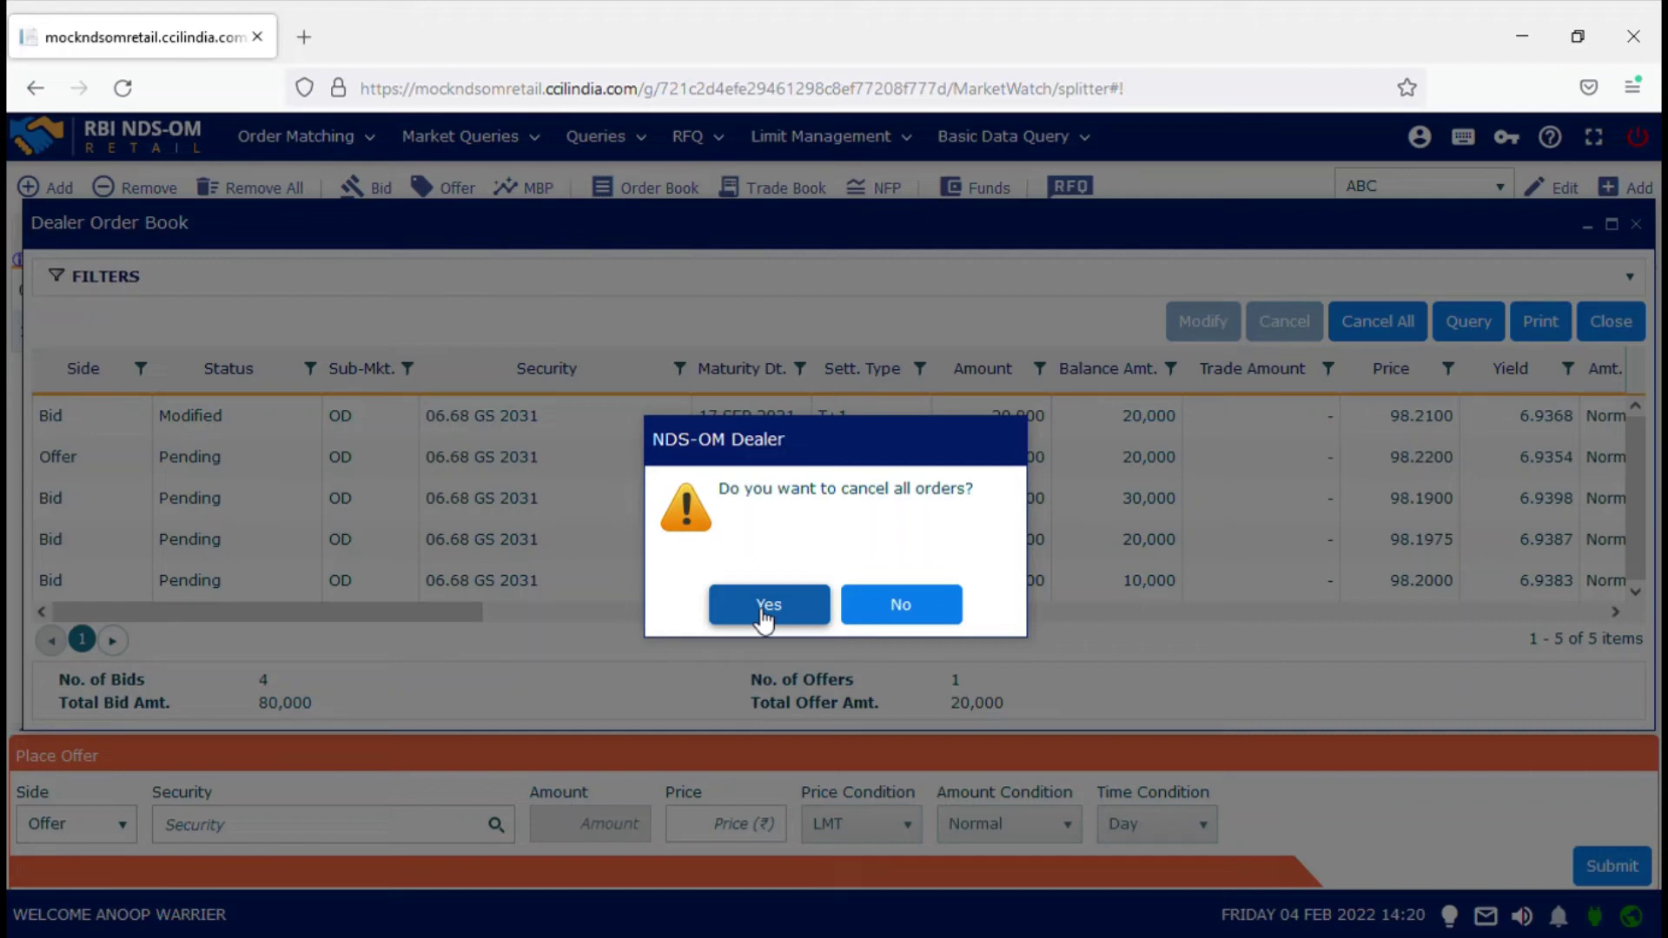
{"action": "left_click", "coordinate": [917, 604]}
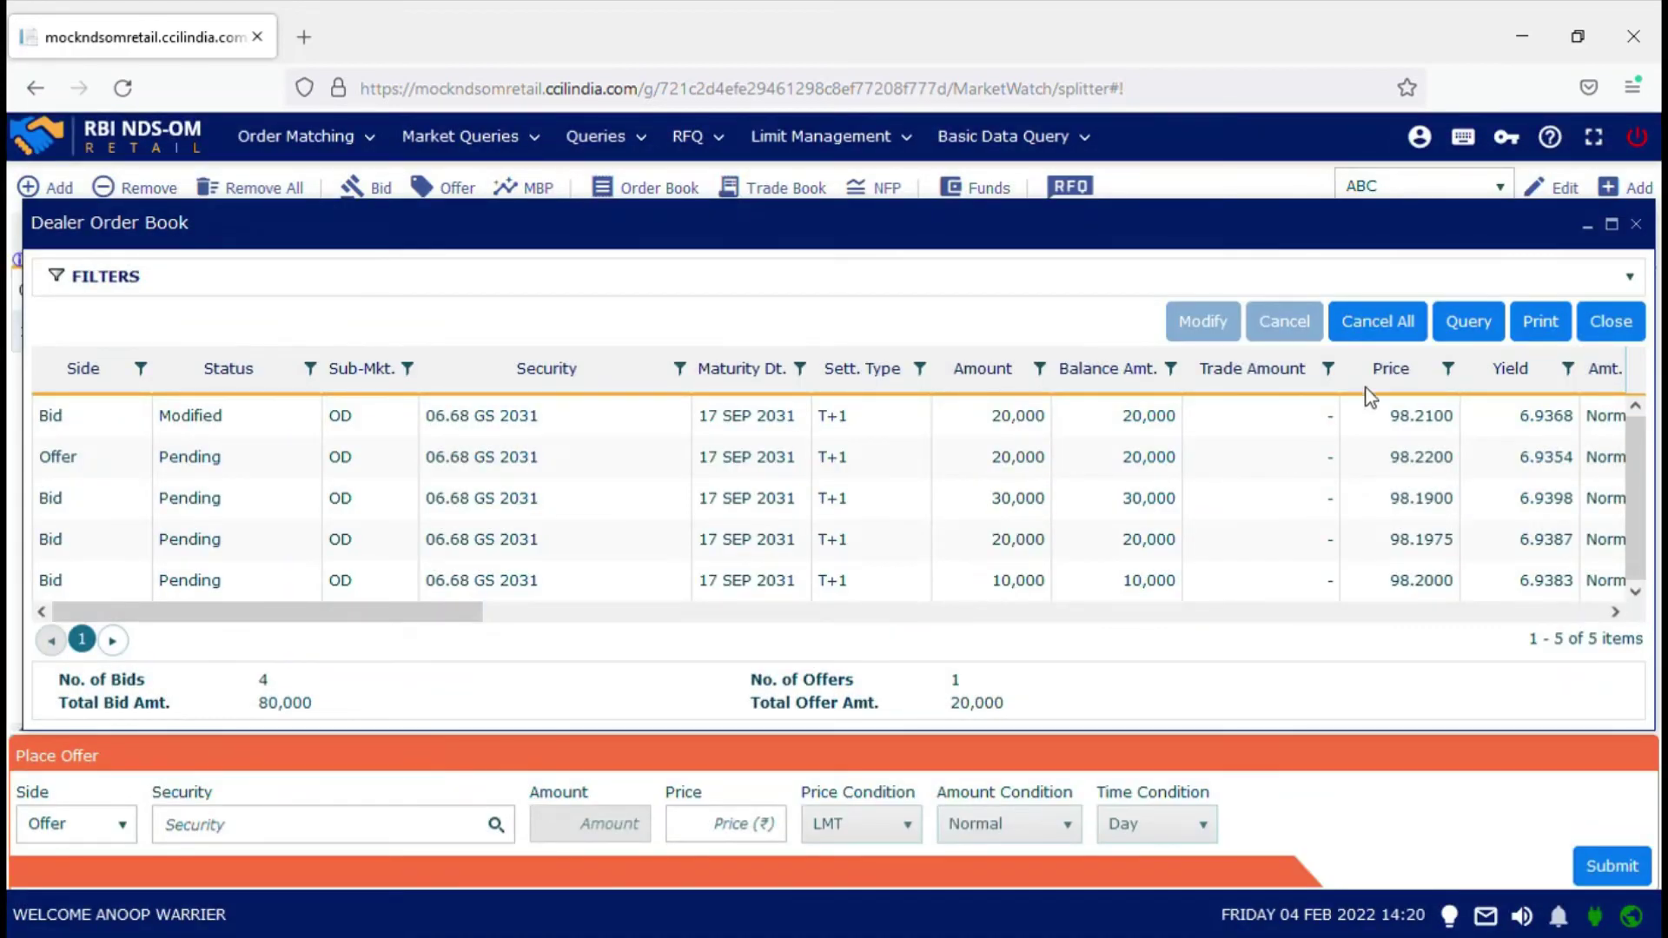
{"action": "left_click", "coordinate": [1636, 225]}
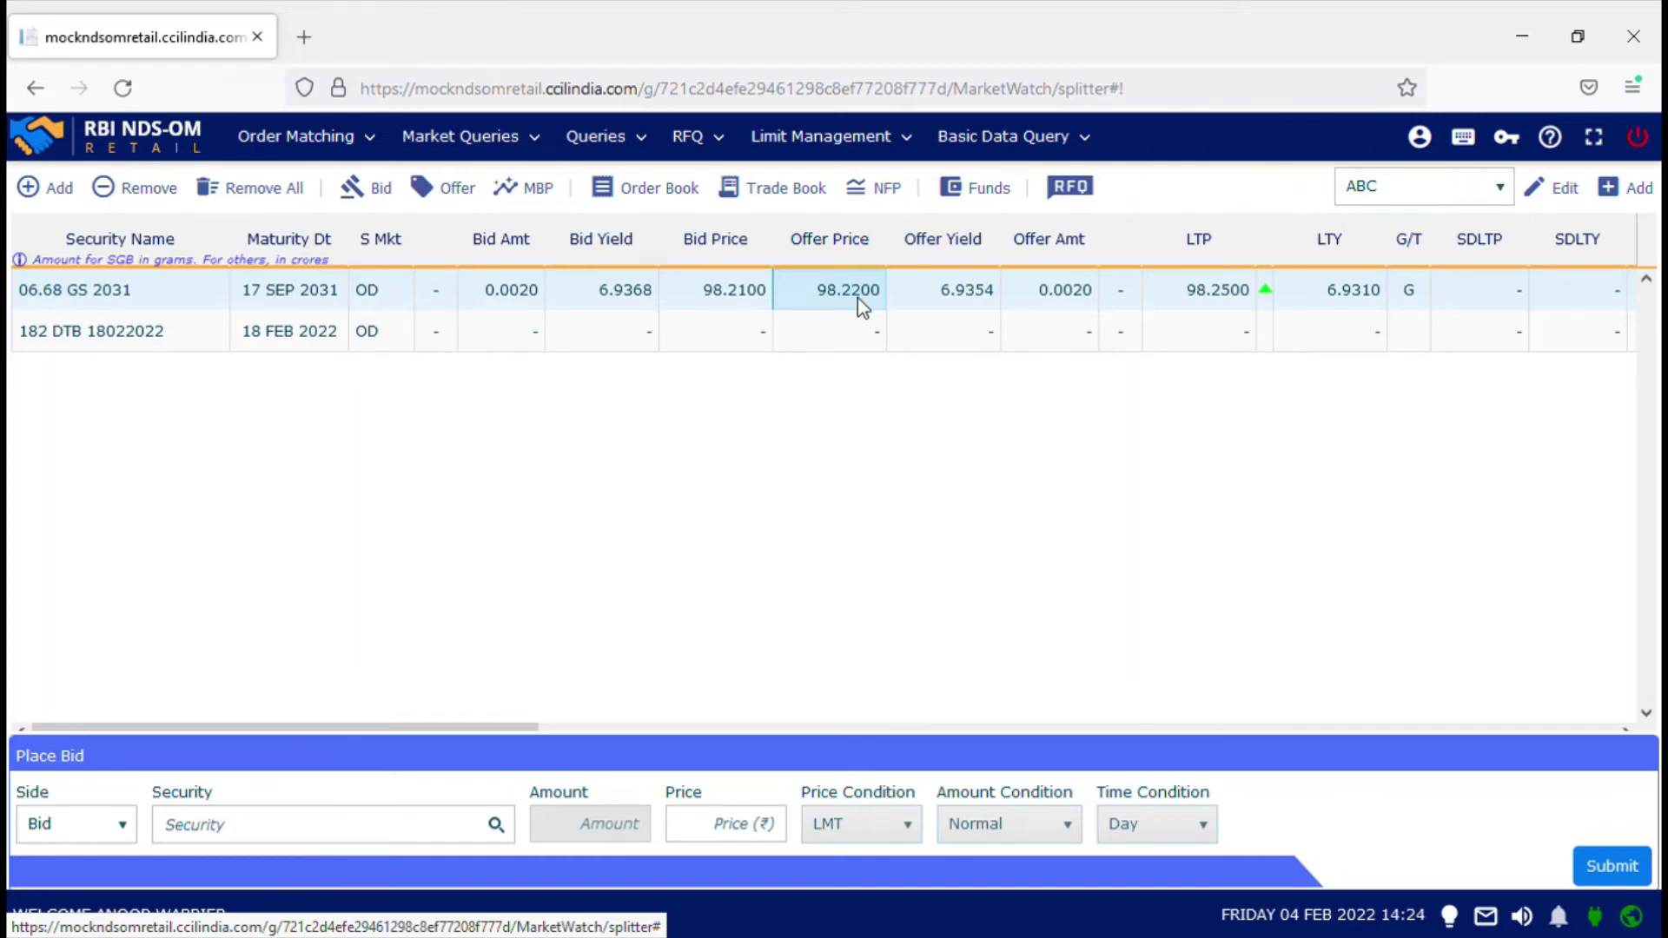
Open a blank bid order entry from the order matching commands.
{"action": "left_click", "coordinate": [295, 136]}
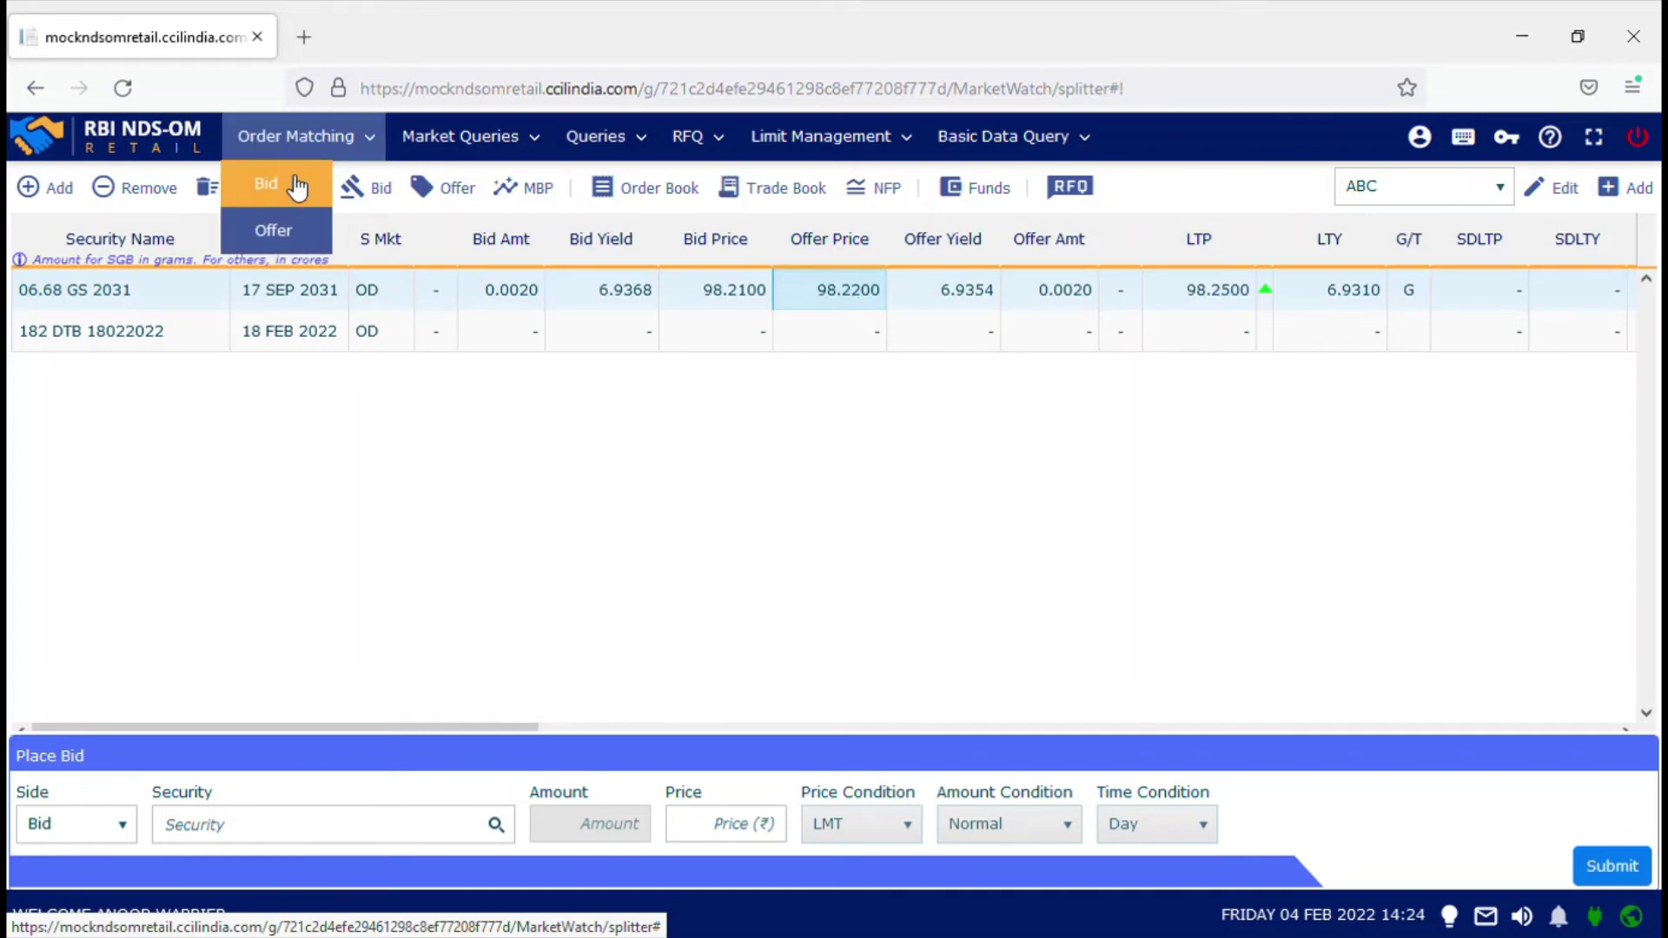
{"action": "left_click", "coordinate": [295, 185]}
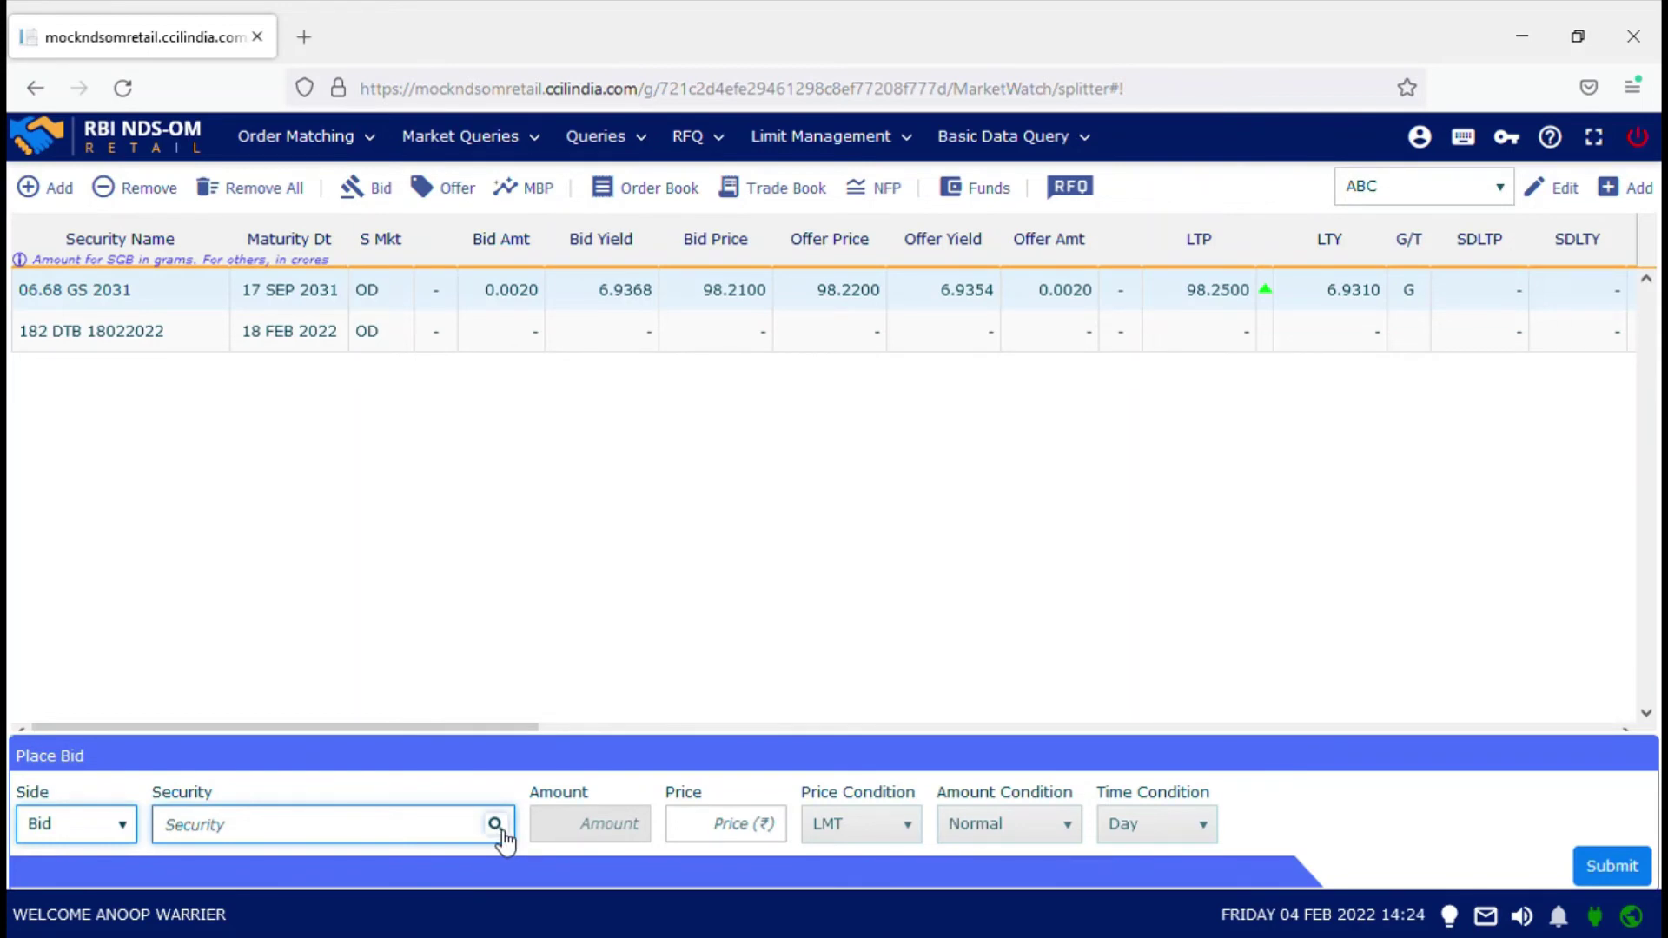
Find the odd-lot government security with coupon 6.68 in the contract list and choose 06.68 GS 2031 for the bid.
{"action": "left_click", "coordinate": [495, 824]}
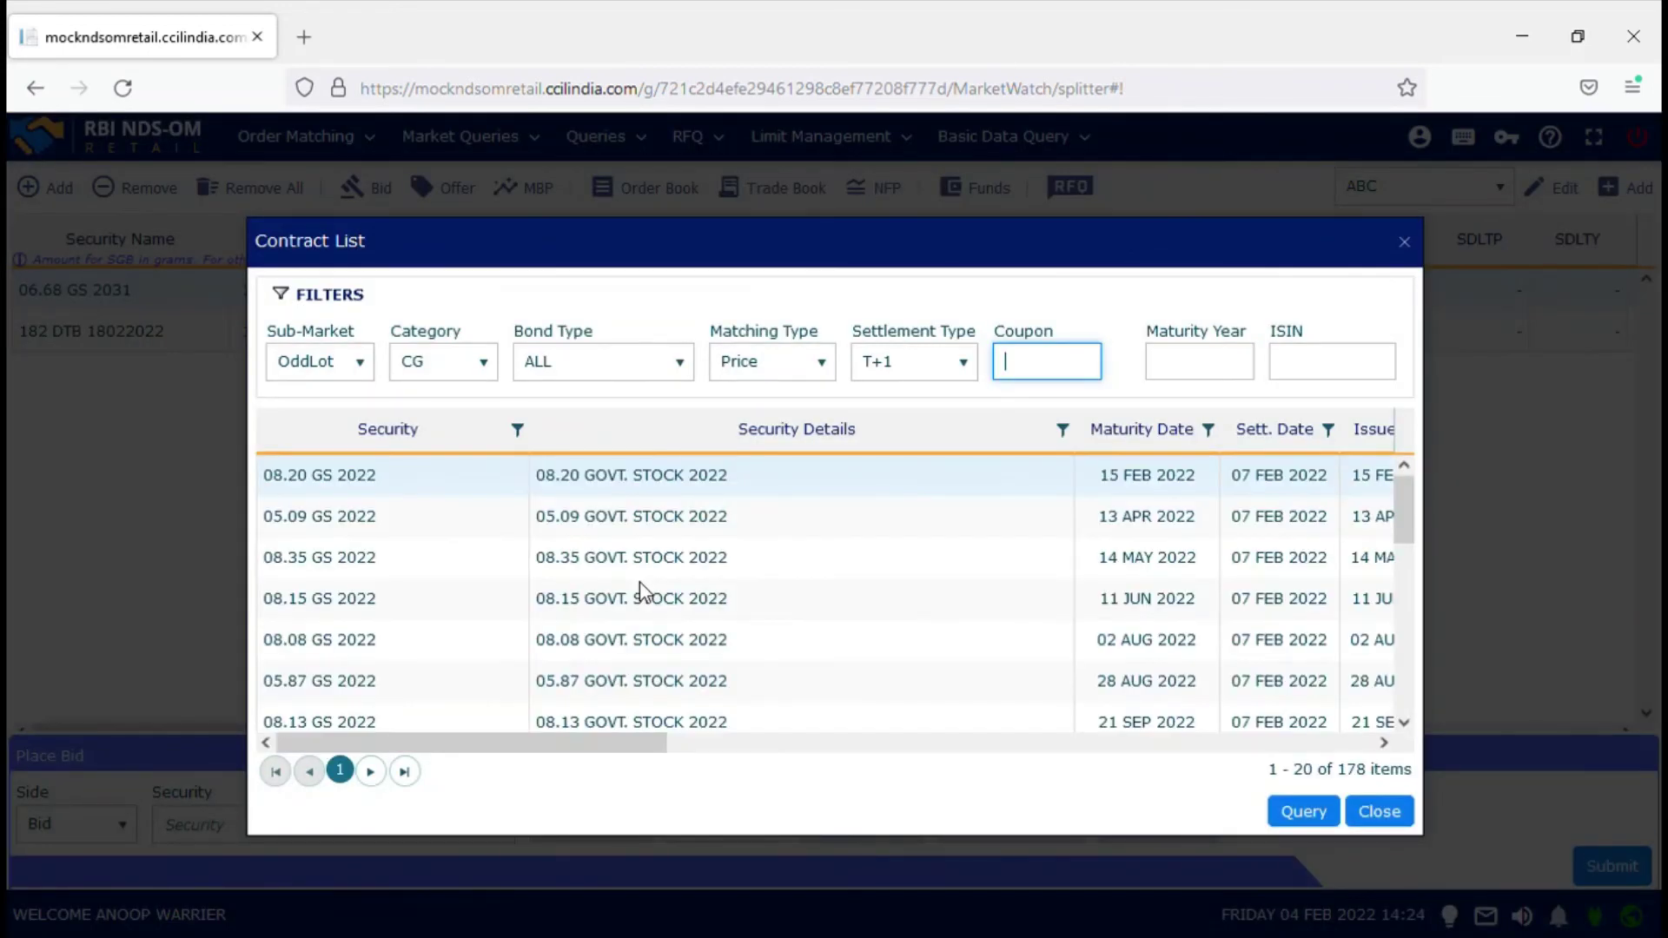
{"action": "type", "text": "6.68"}
{"action": "left_click", "coordinate": [1294, 812]}
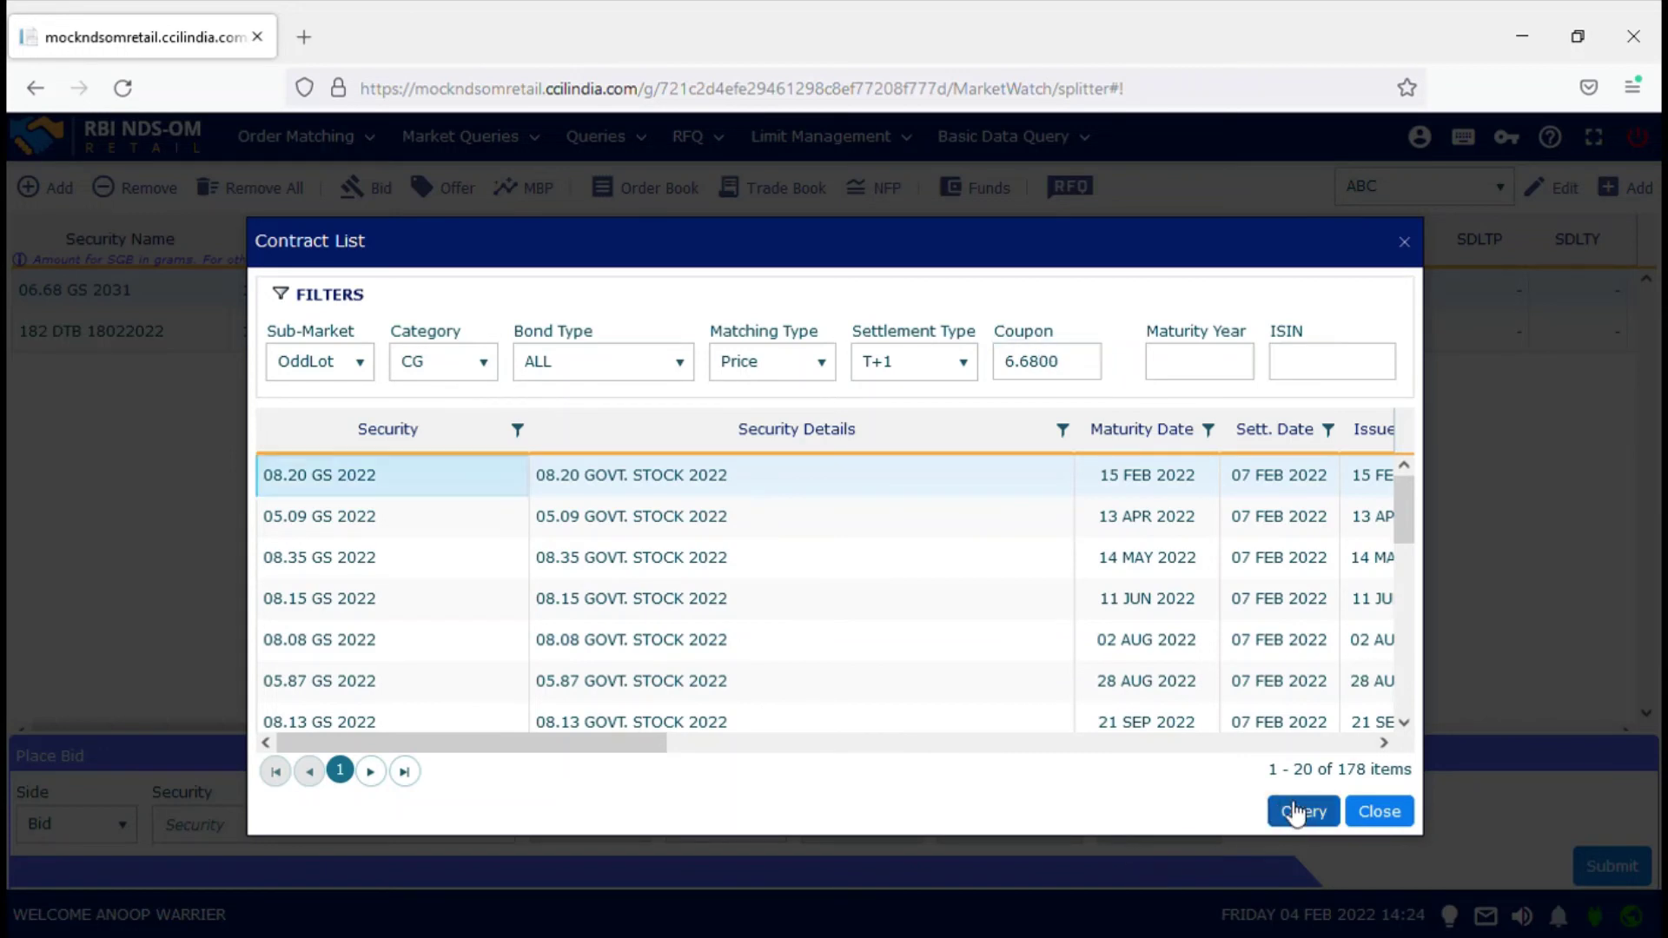
{"action": "double_click", "coordinate": [798, 488]}
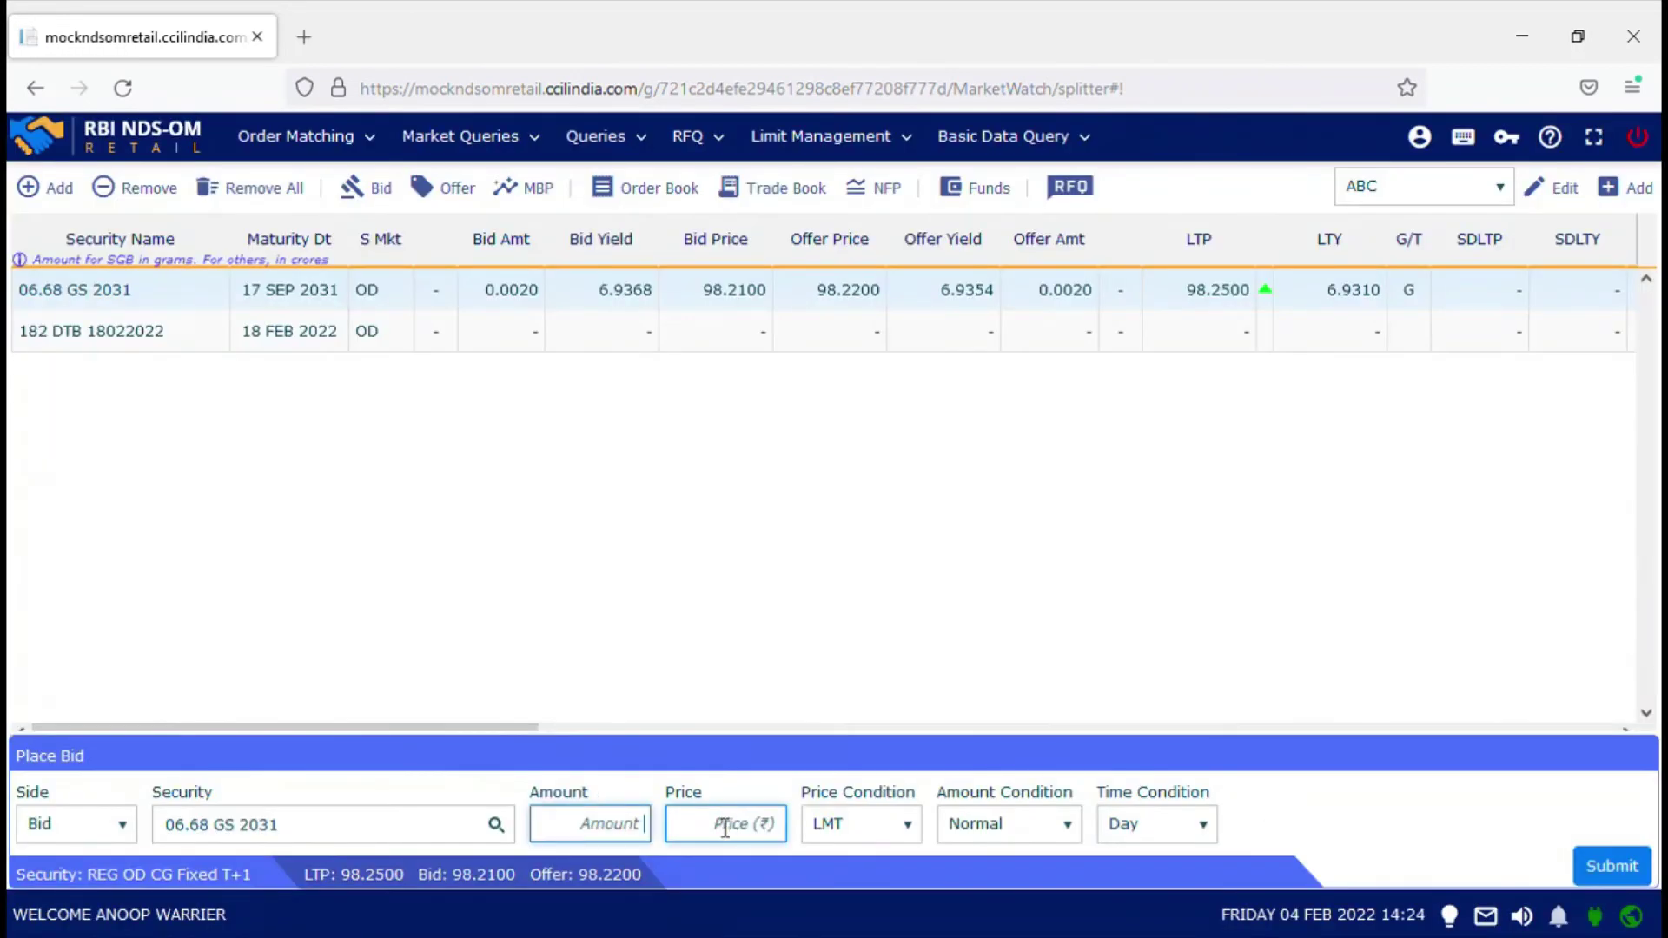
Set the bid's amount to 20000 and price to 98.22, leaving the price, amount and time conditions at their defaults.
{"action": "type", "text": "2"}
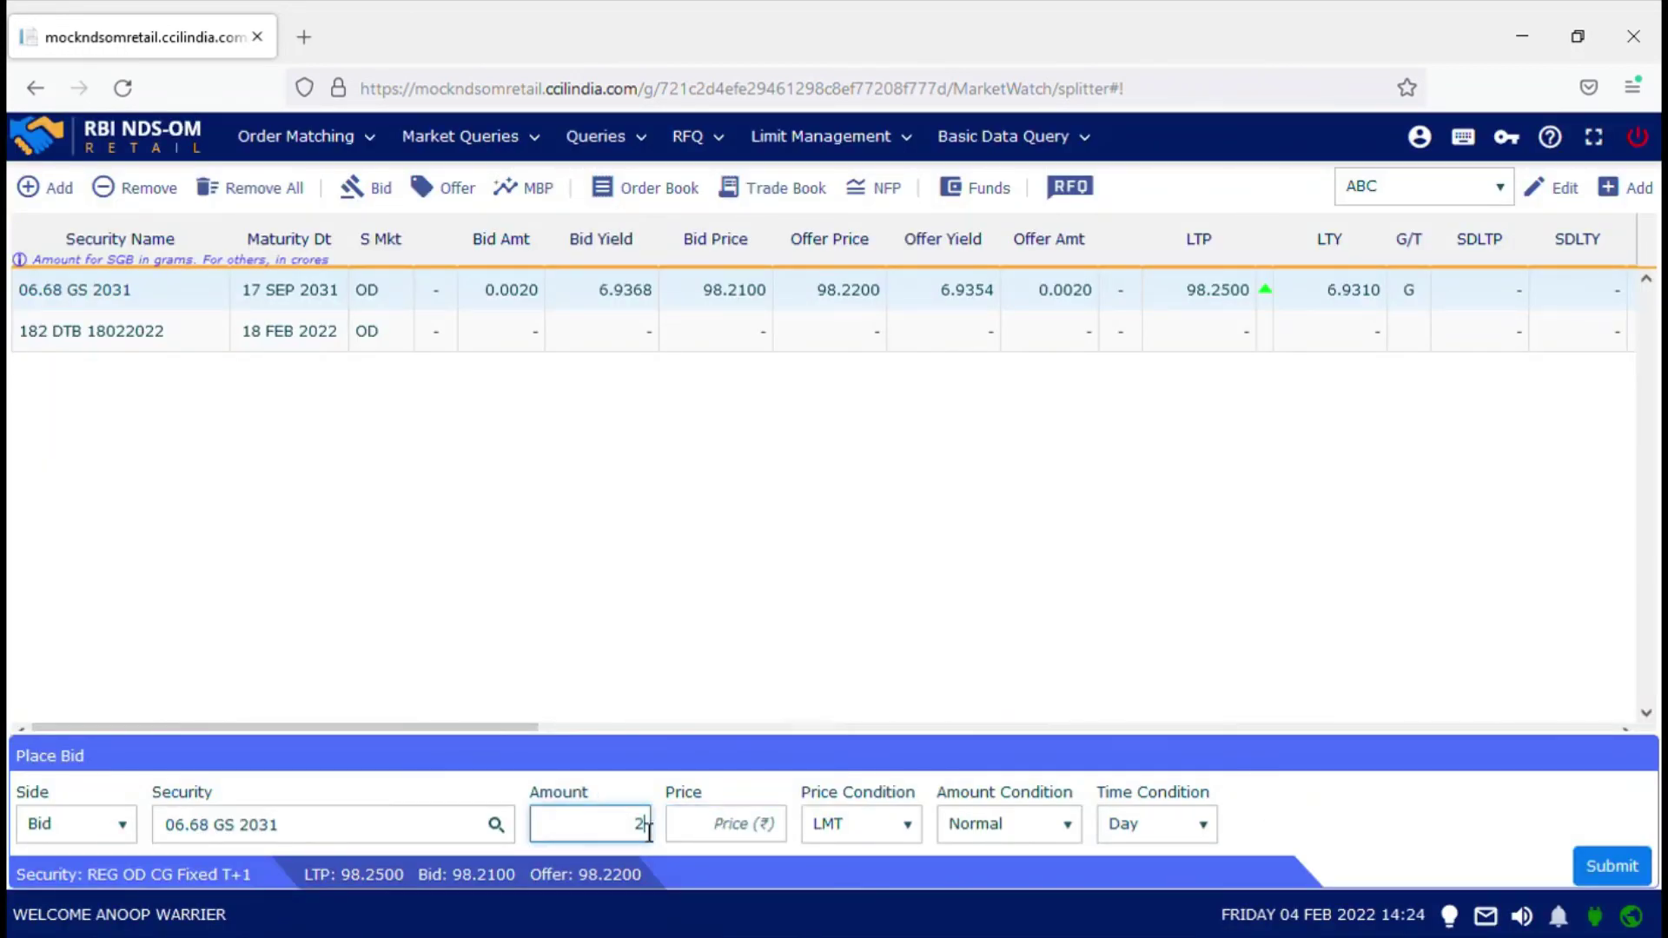
{"action": "type", "text": "0000"}
{"action": "key", "text": "Tab"}
{"action": "key", "text": "shift+Tab"}
{"action": "key", "text": "Tab"}
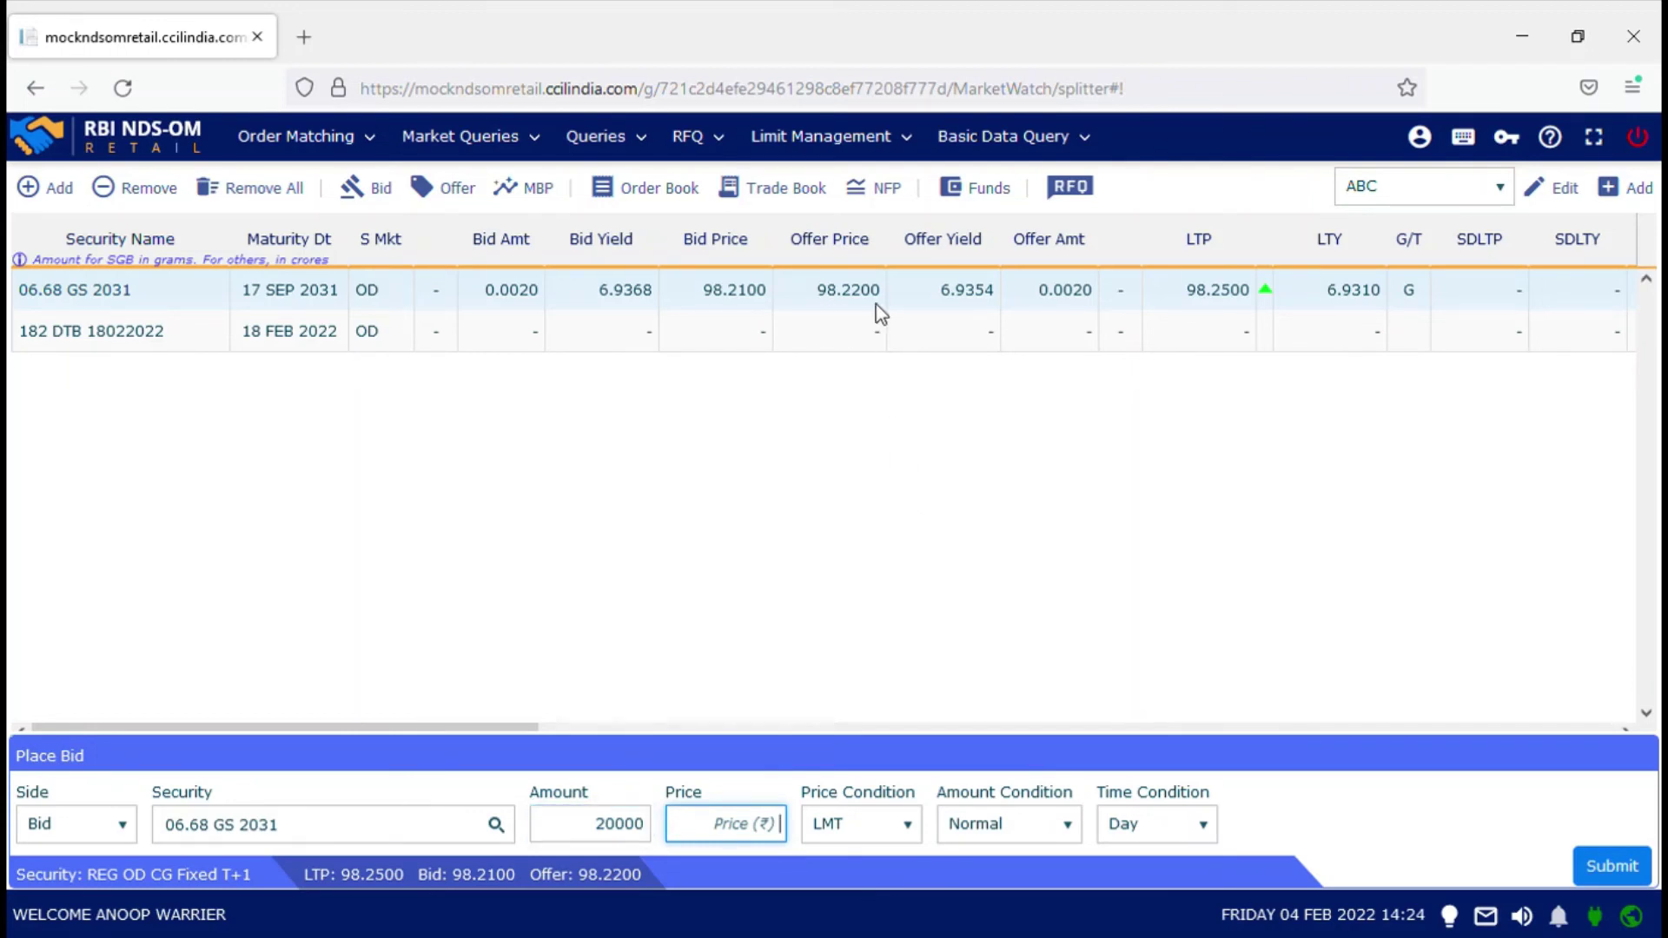
{"action": "type", "text": "98.22"}
{"action": "key", "text": "Tab"}
{"action": "key", "text": "Tab"}
{"action": "key", "text": "Tab"}
{"action": "key", "text": "Tab"}
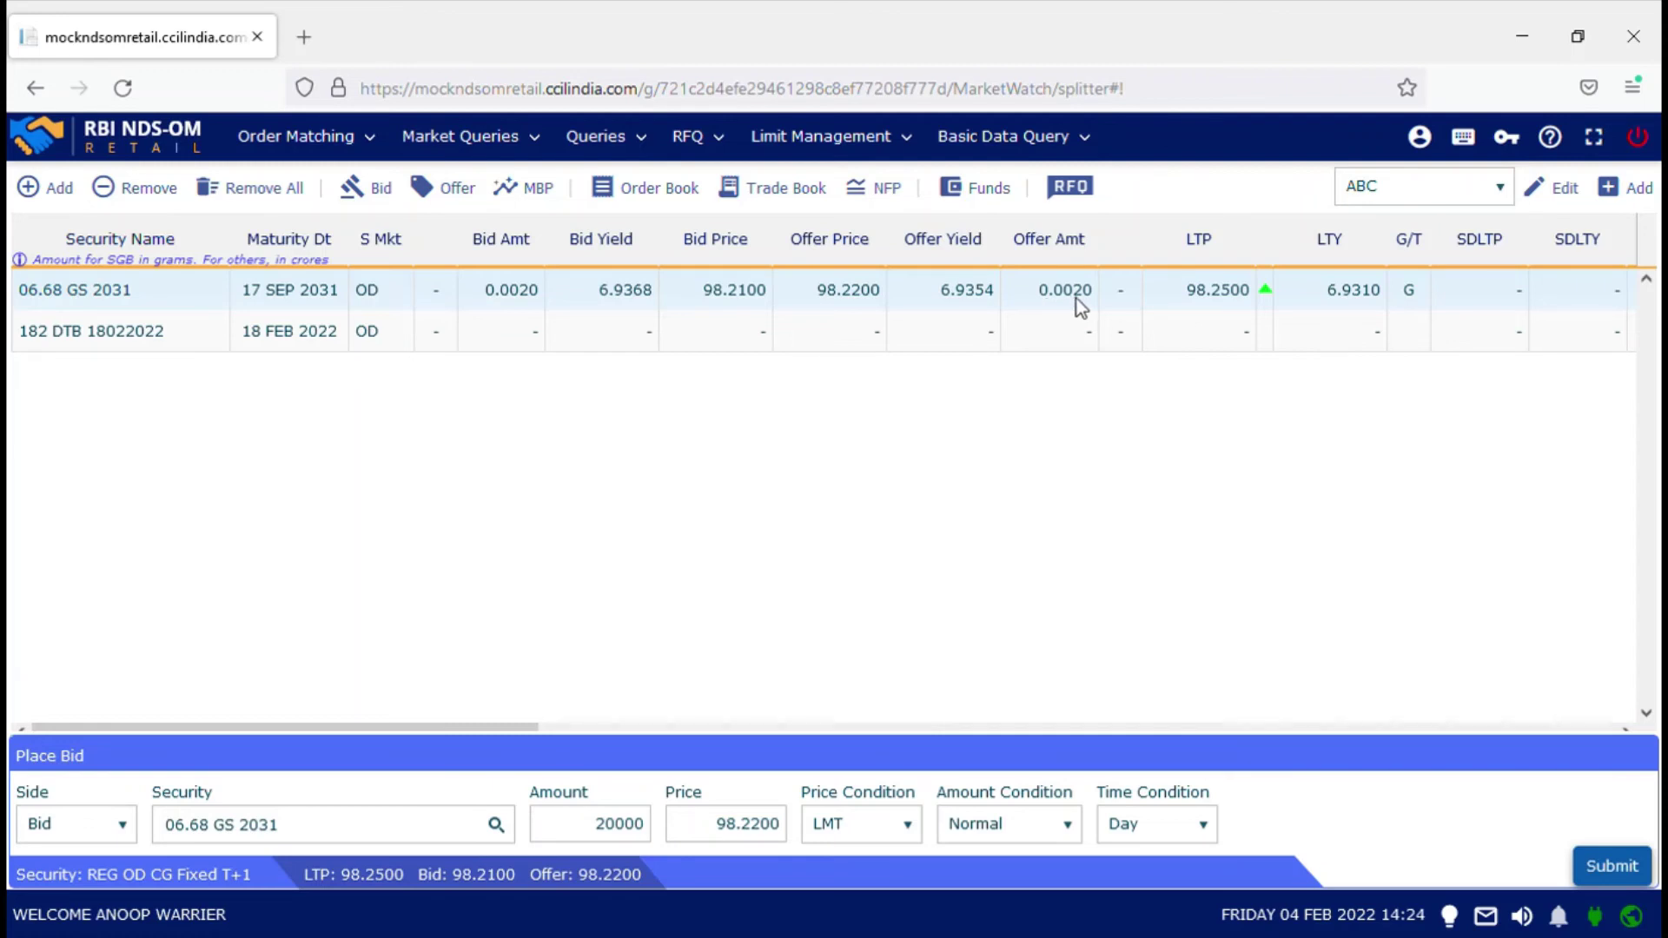
{"action": "left_click", "coordinate": [602, 832]}
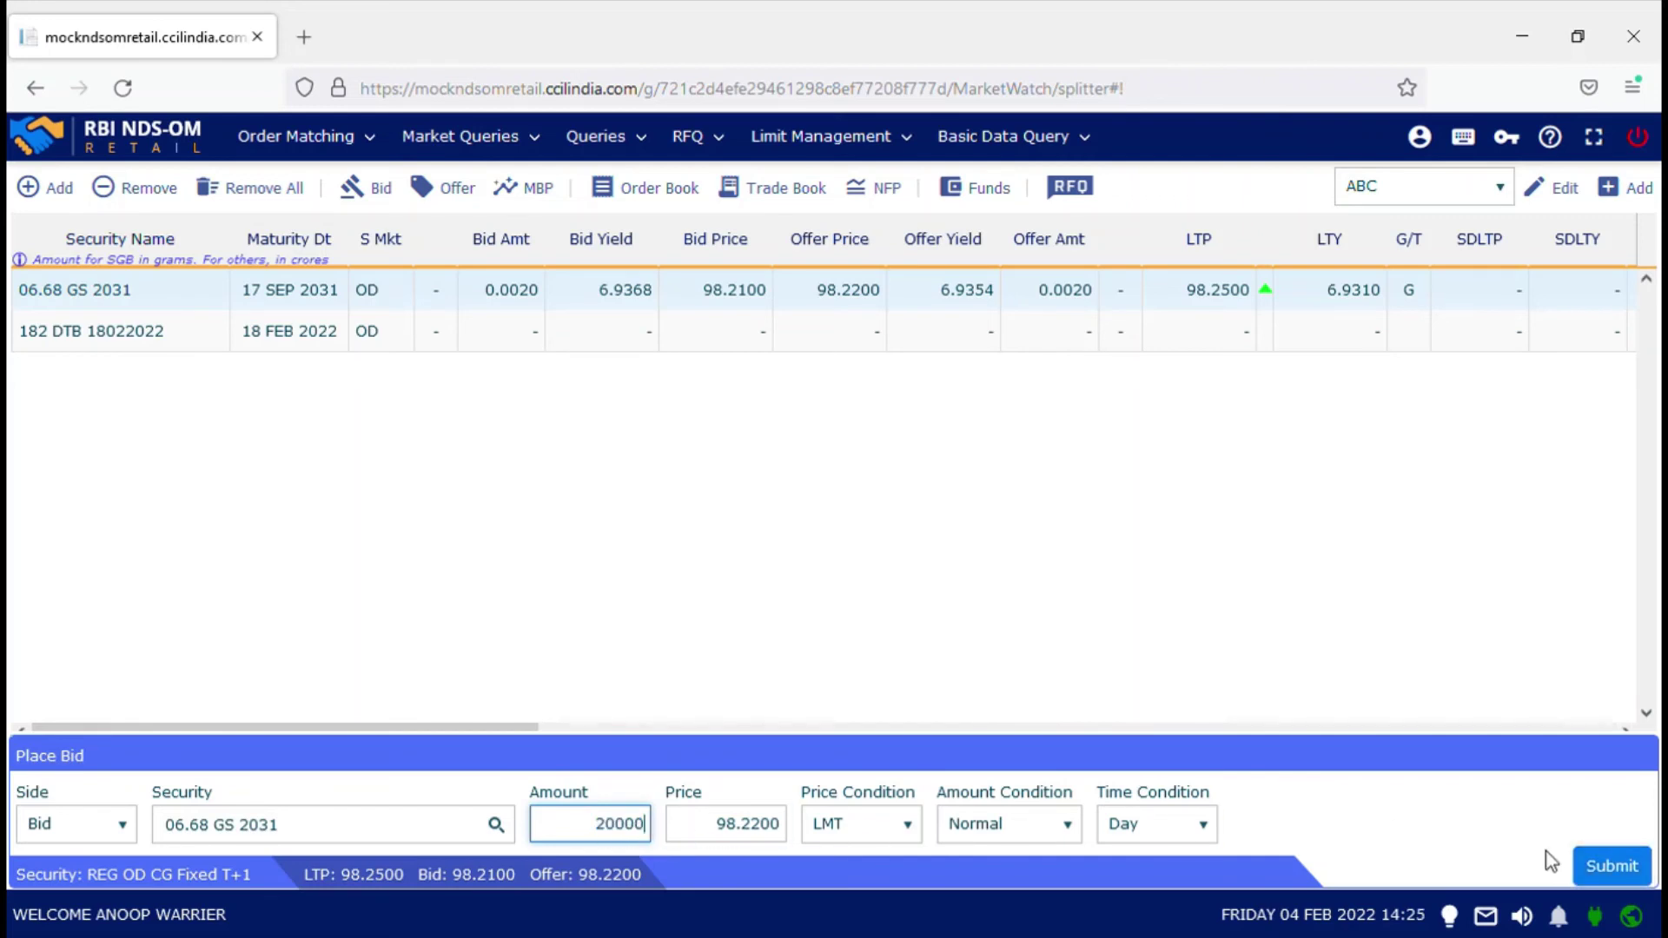
Submit the bid, confirm the buy in the pre-confirmation, and dismiss both order notifications.
{"action": "left_click", "coordinate": [1626, 867]}
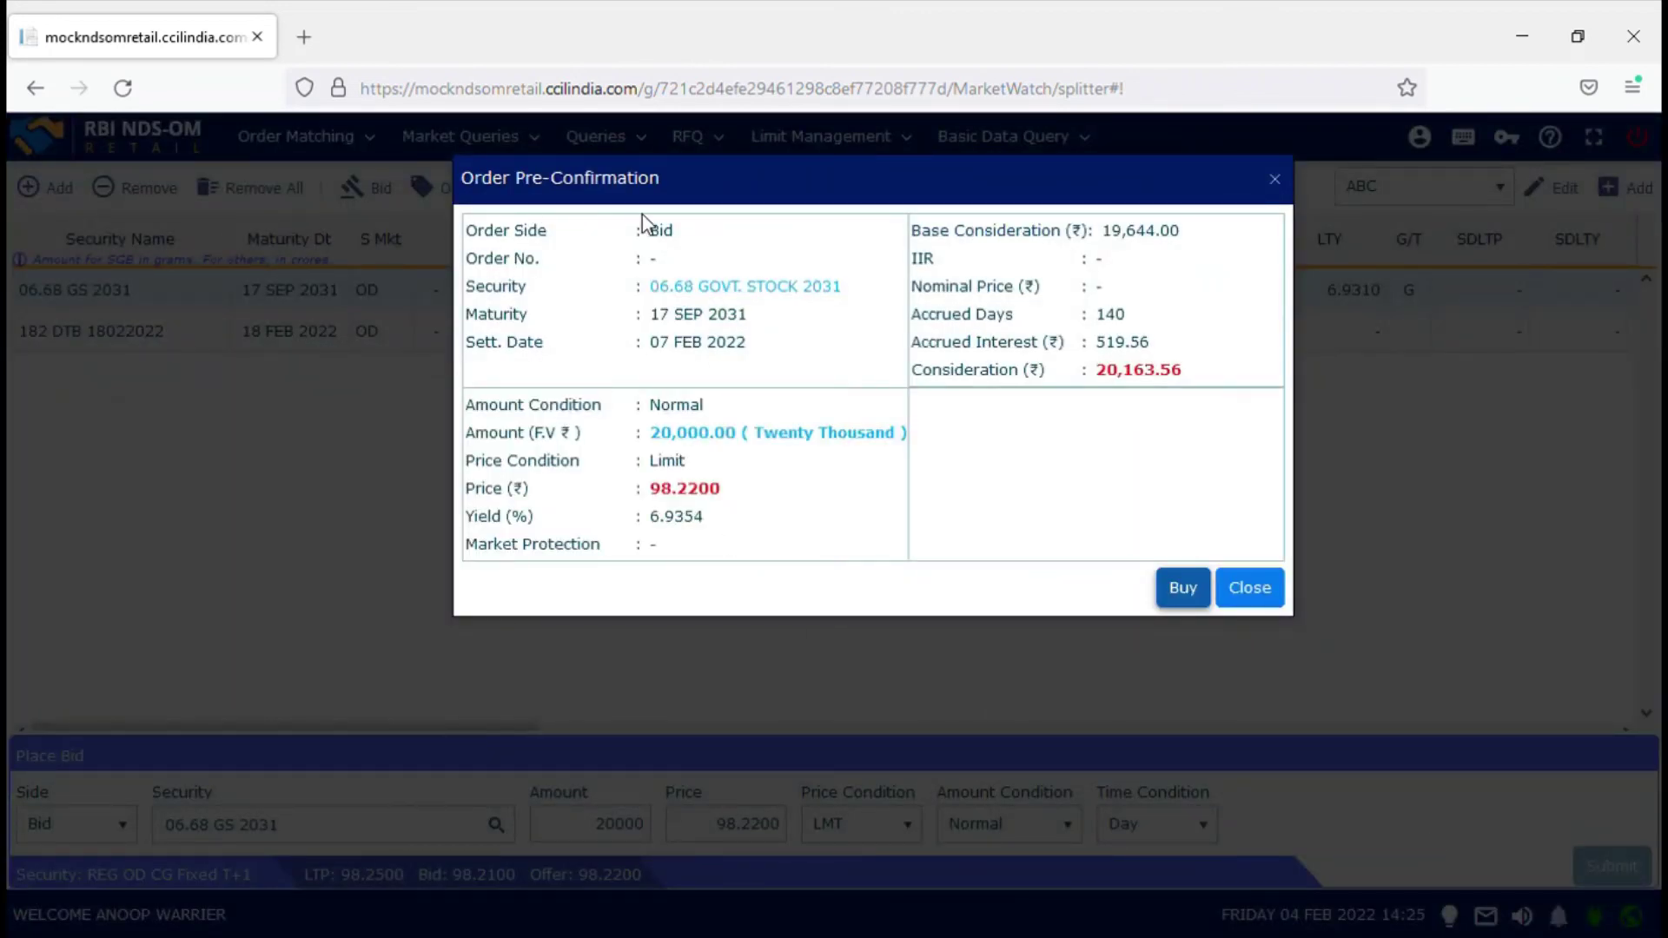
{"action": "left_click", "coordinate": [1179, 593]}
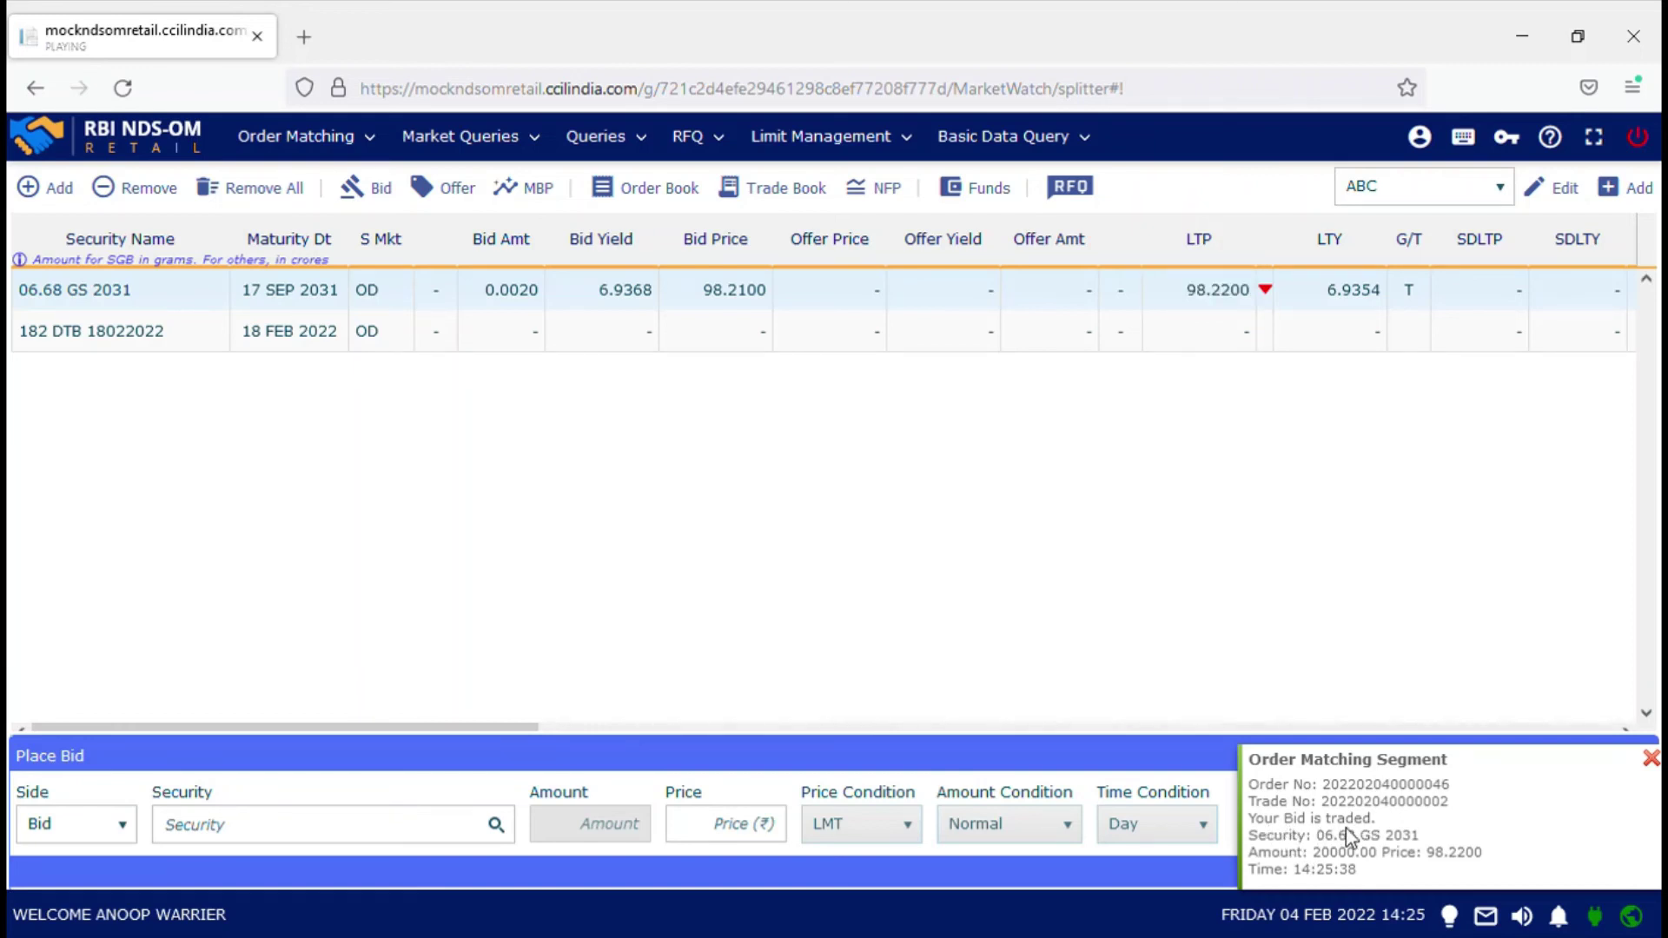
{"action": "left_click", "coordinate": [1650, 759]}
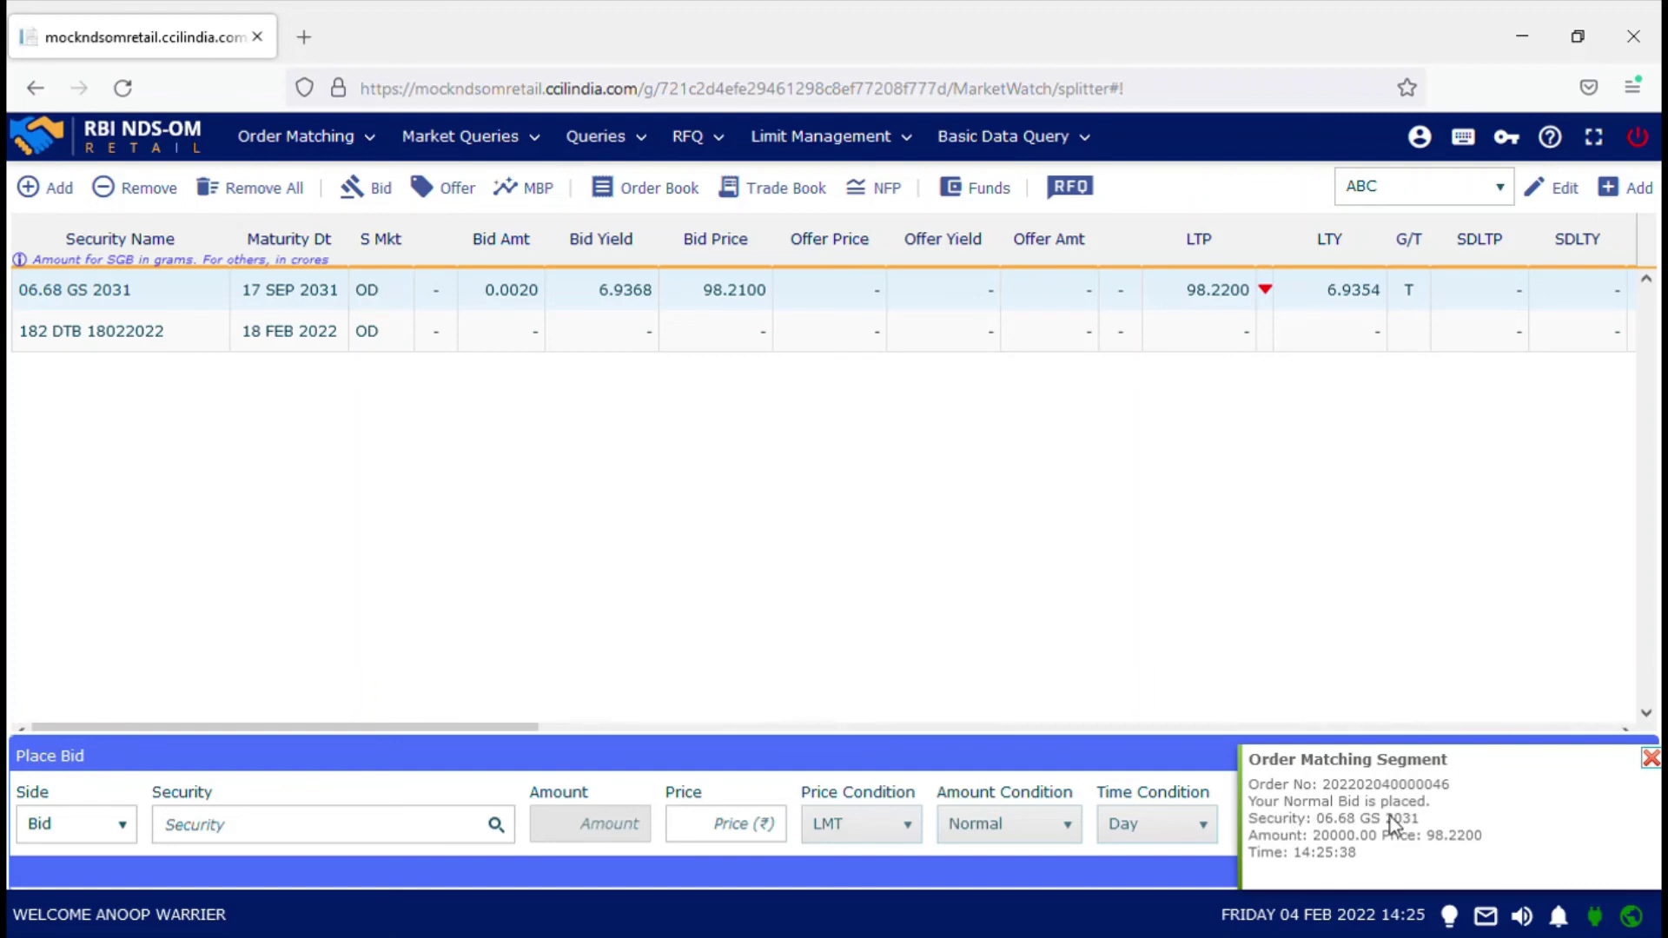
{"action": "left_click", "coordinate": [1649, 758]}
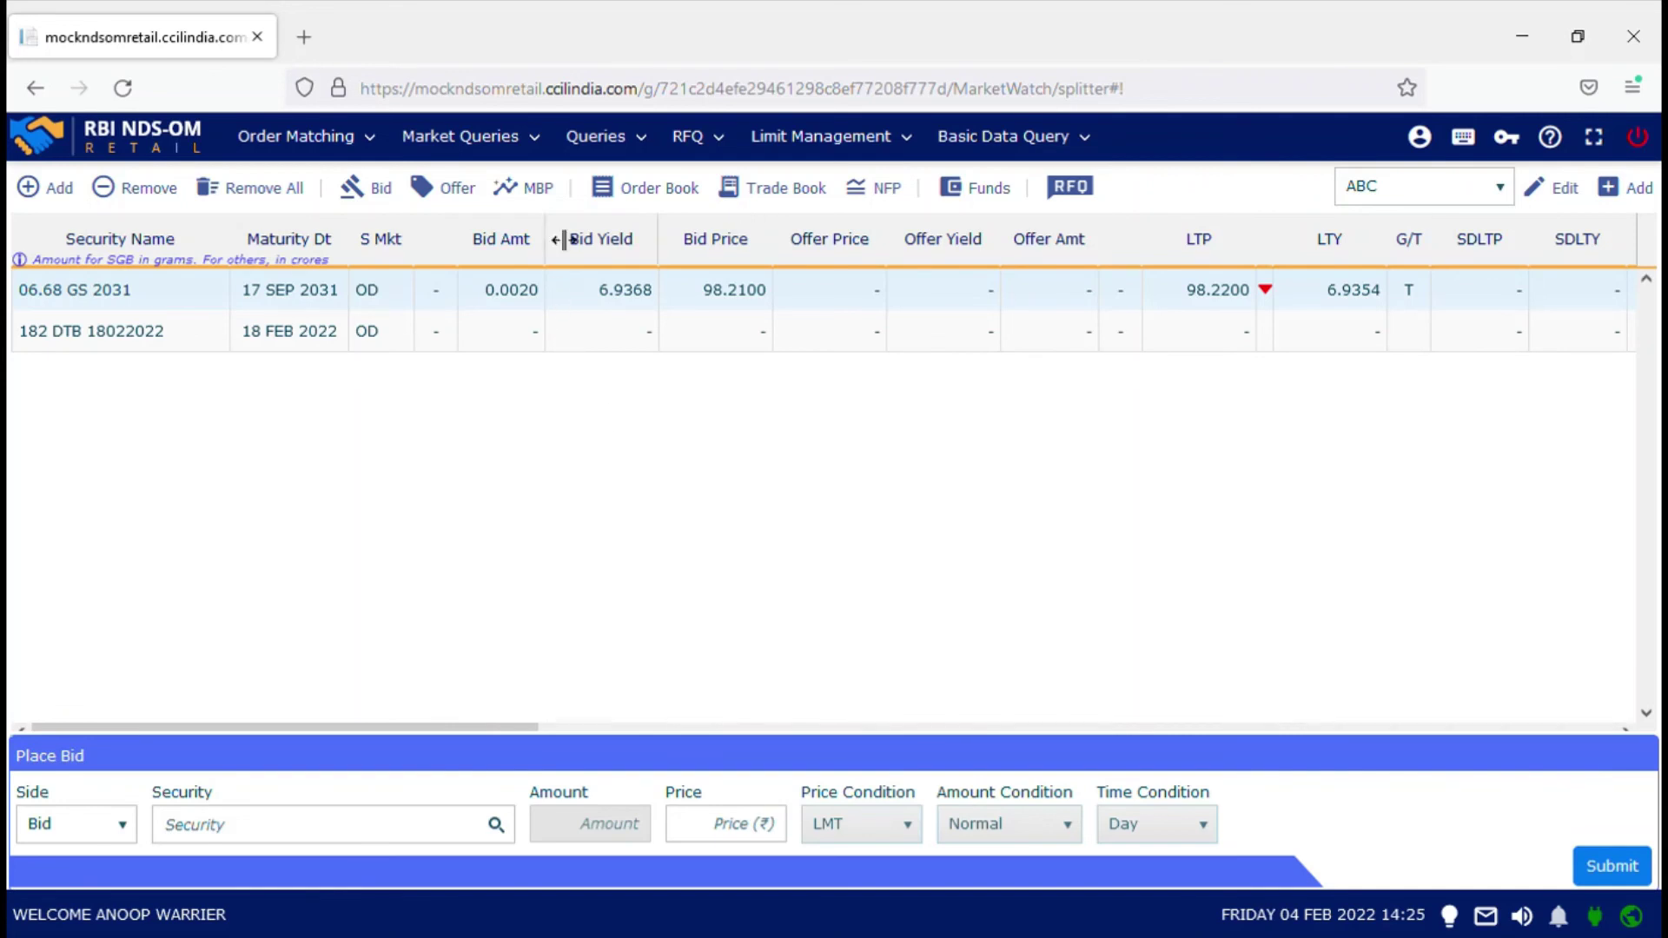
Open the dealer trade book, examine both 06.68 GS 2031 trades across all their details from amount to clearing member, and close it.
{"action": "left_click", "coordinate": [599, 136]}
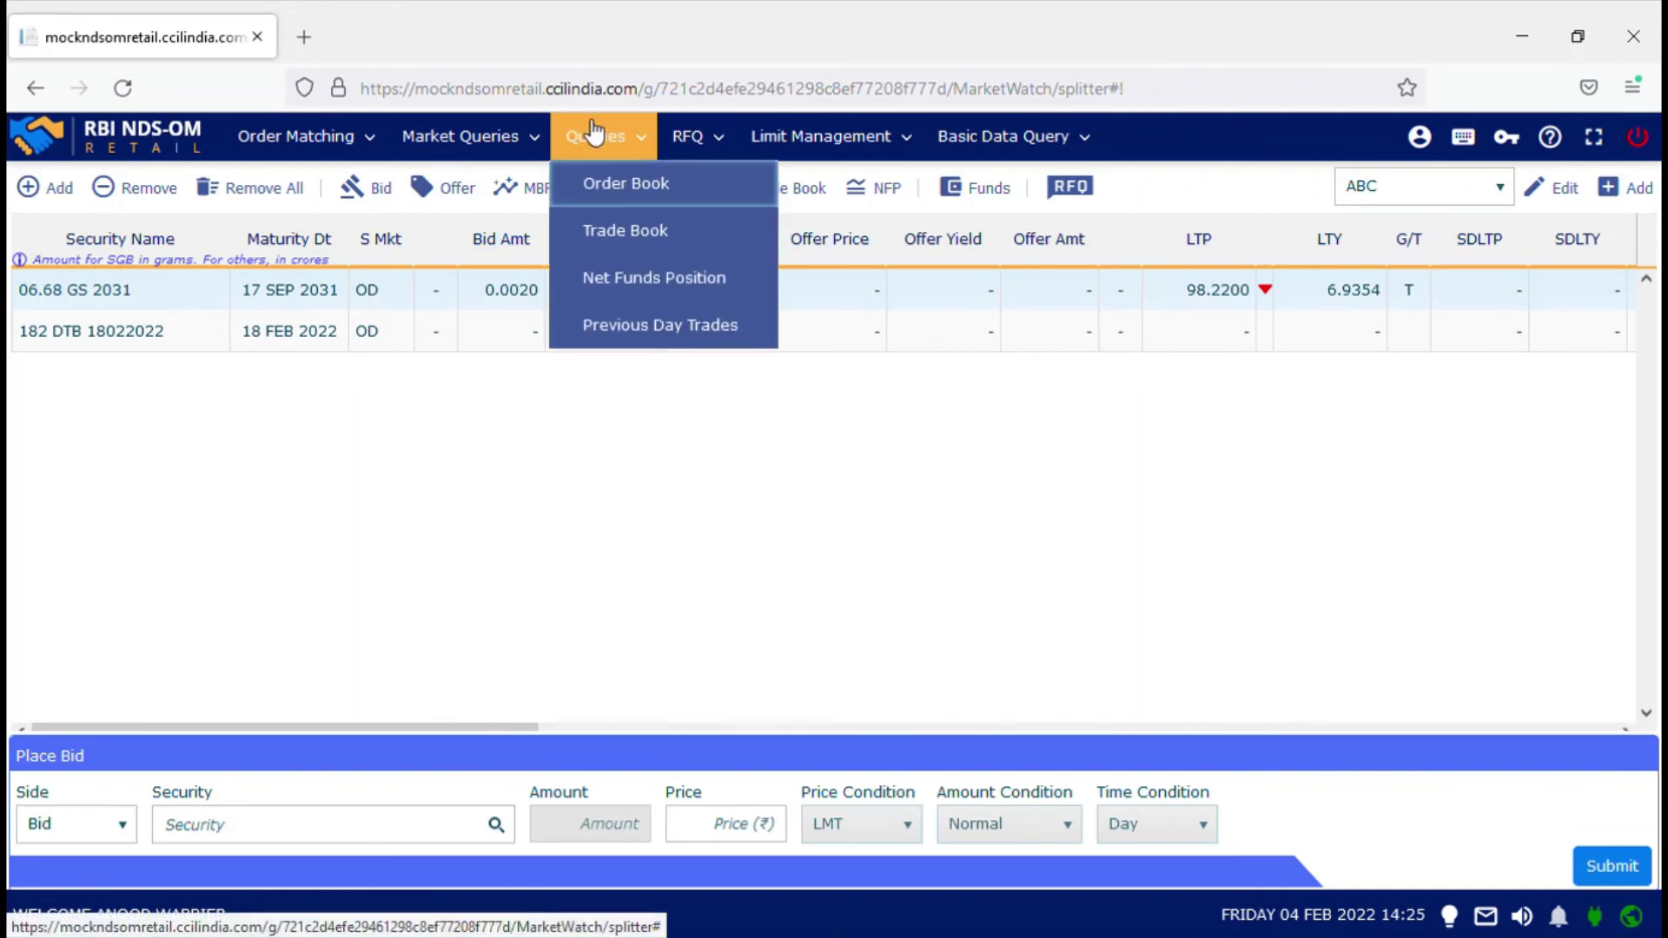
{"action": "left_click", "coordinate": [608, 233]}
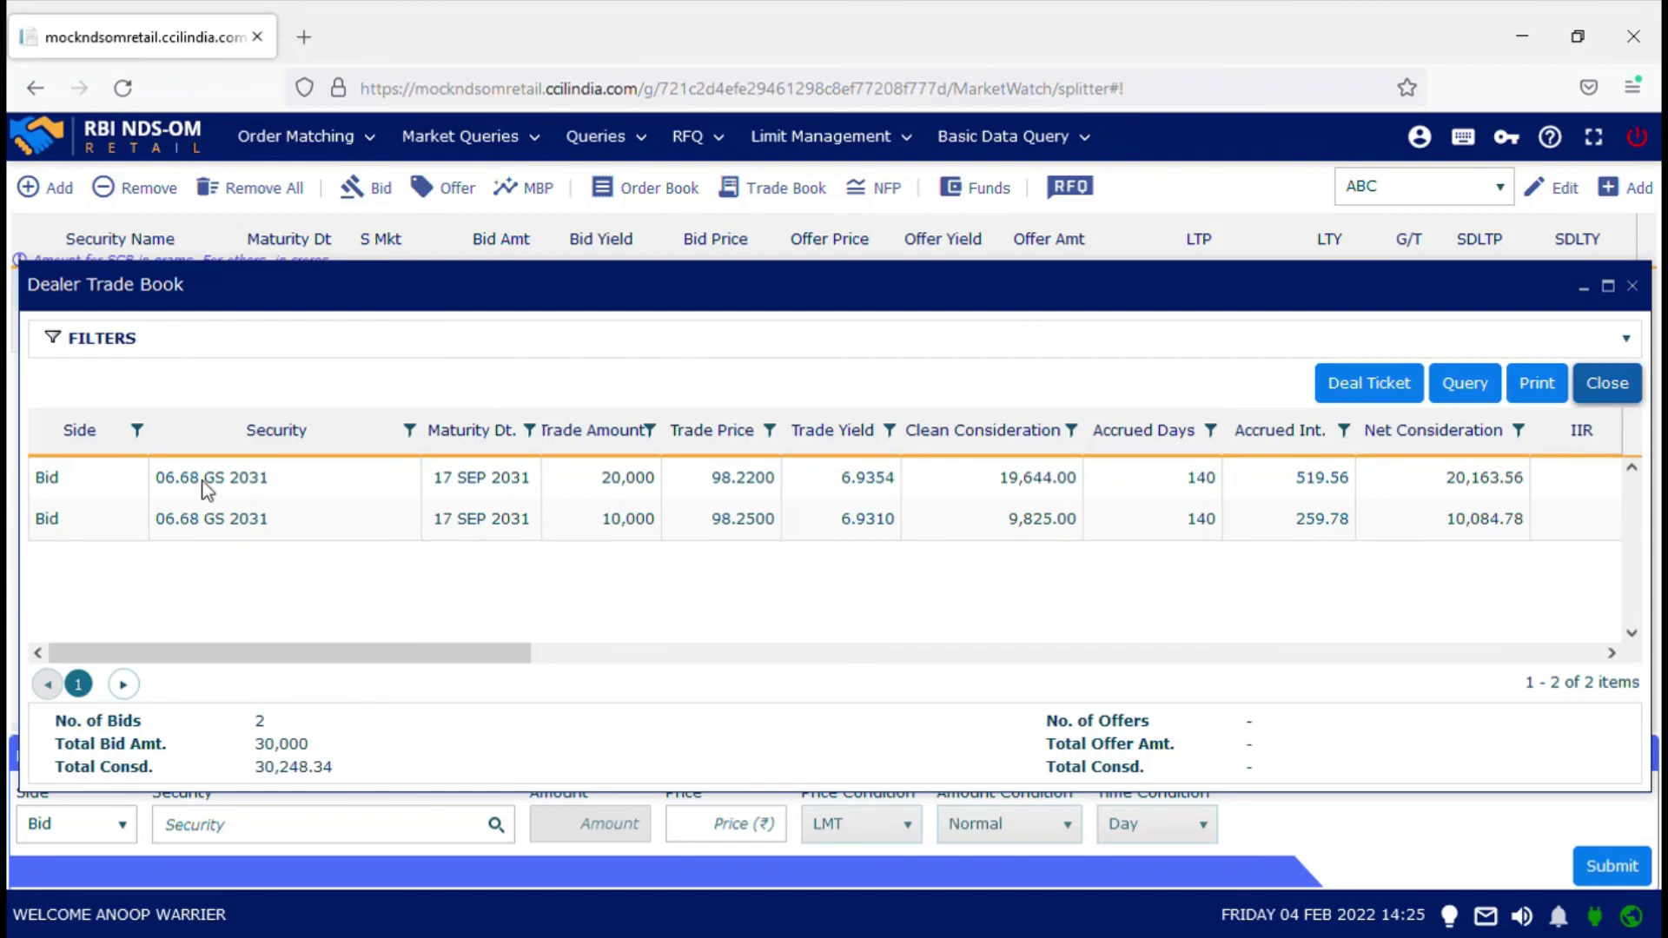
{"action": "left_click", "coordinate": [206, 489]}
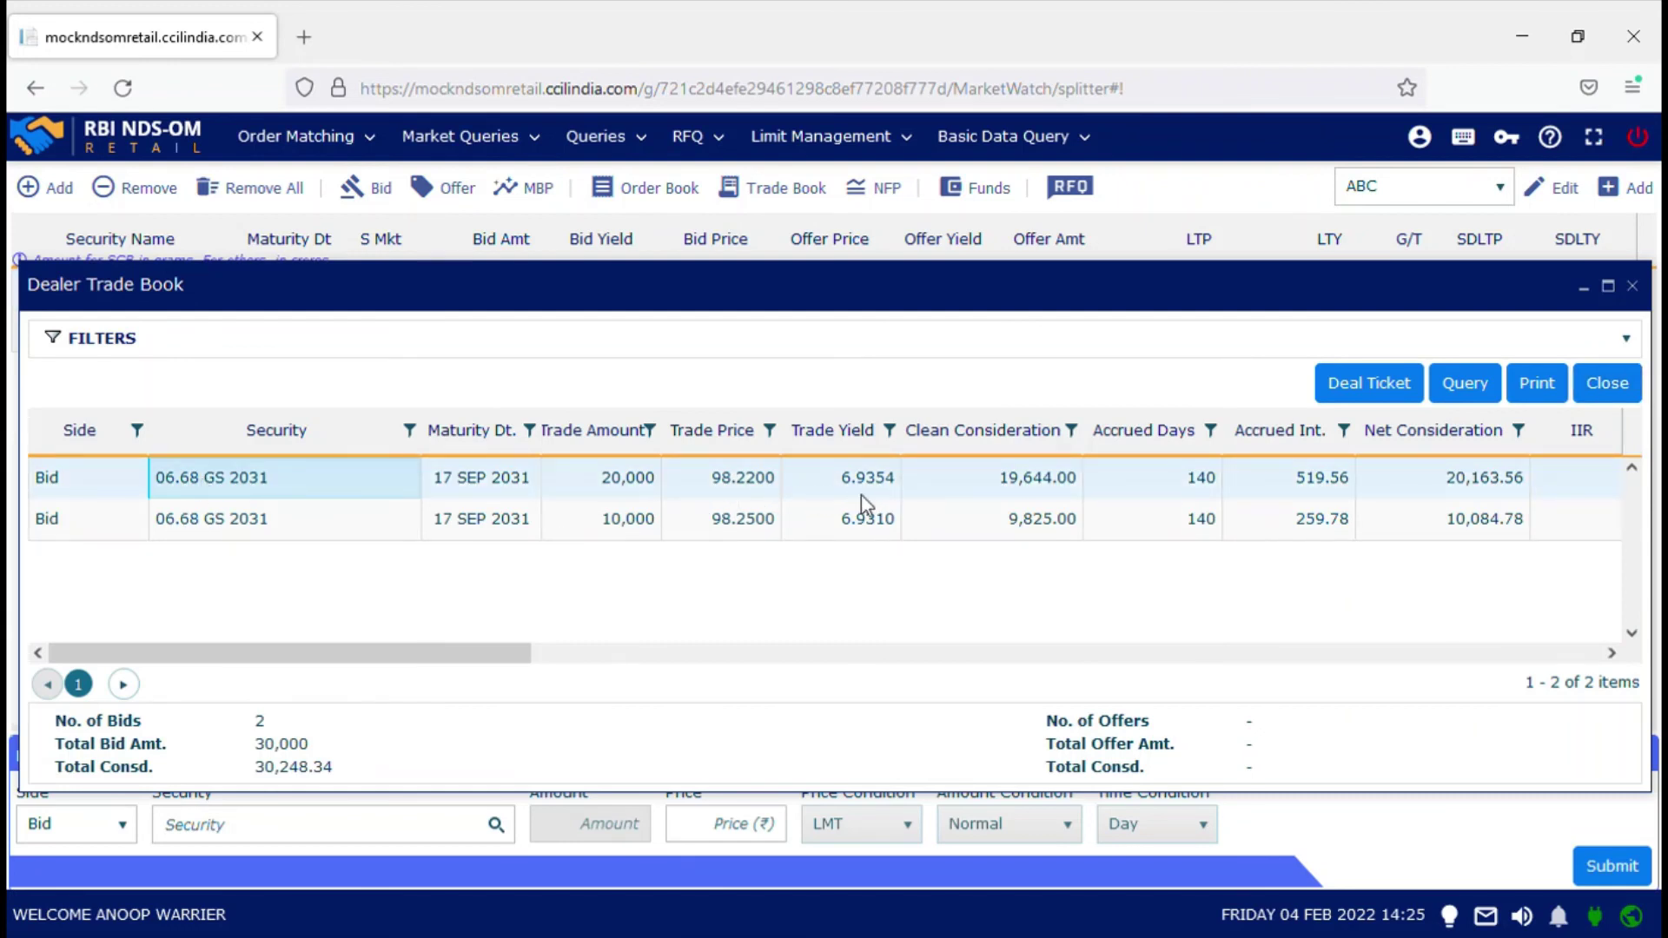
{"action": "left_click", "coordinate": [626, 494]}
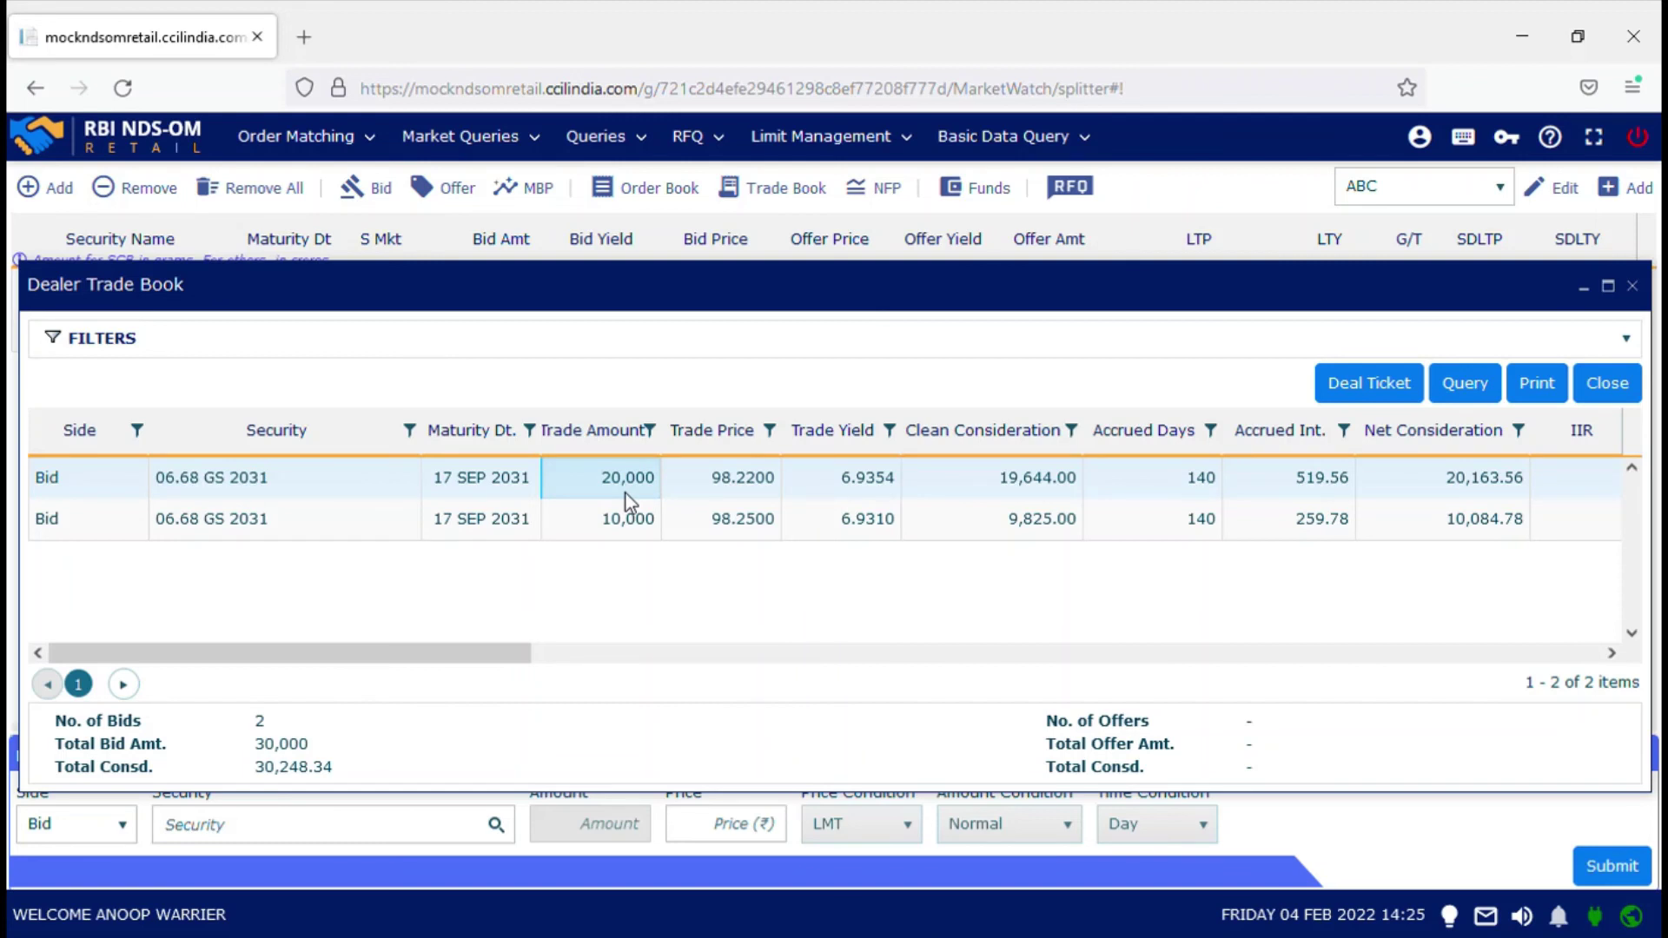
{"action": "left_click", "coordinate": [727, 490]}
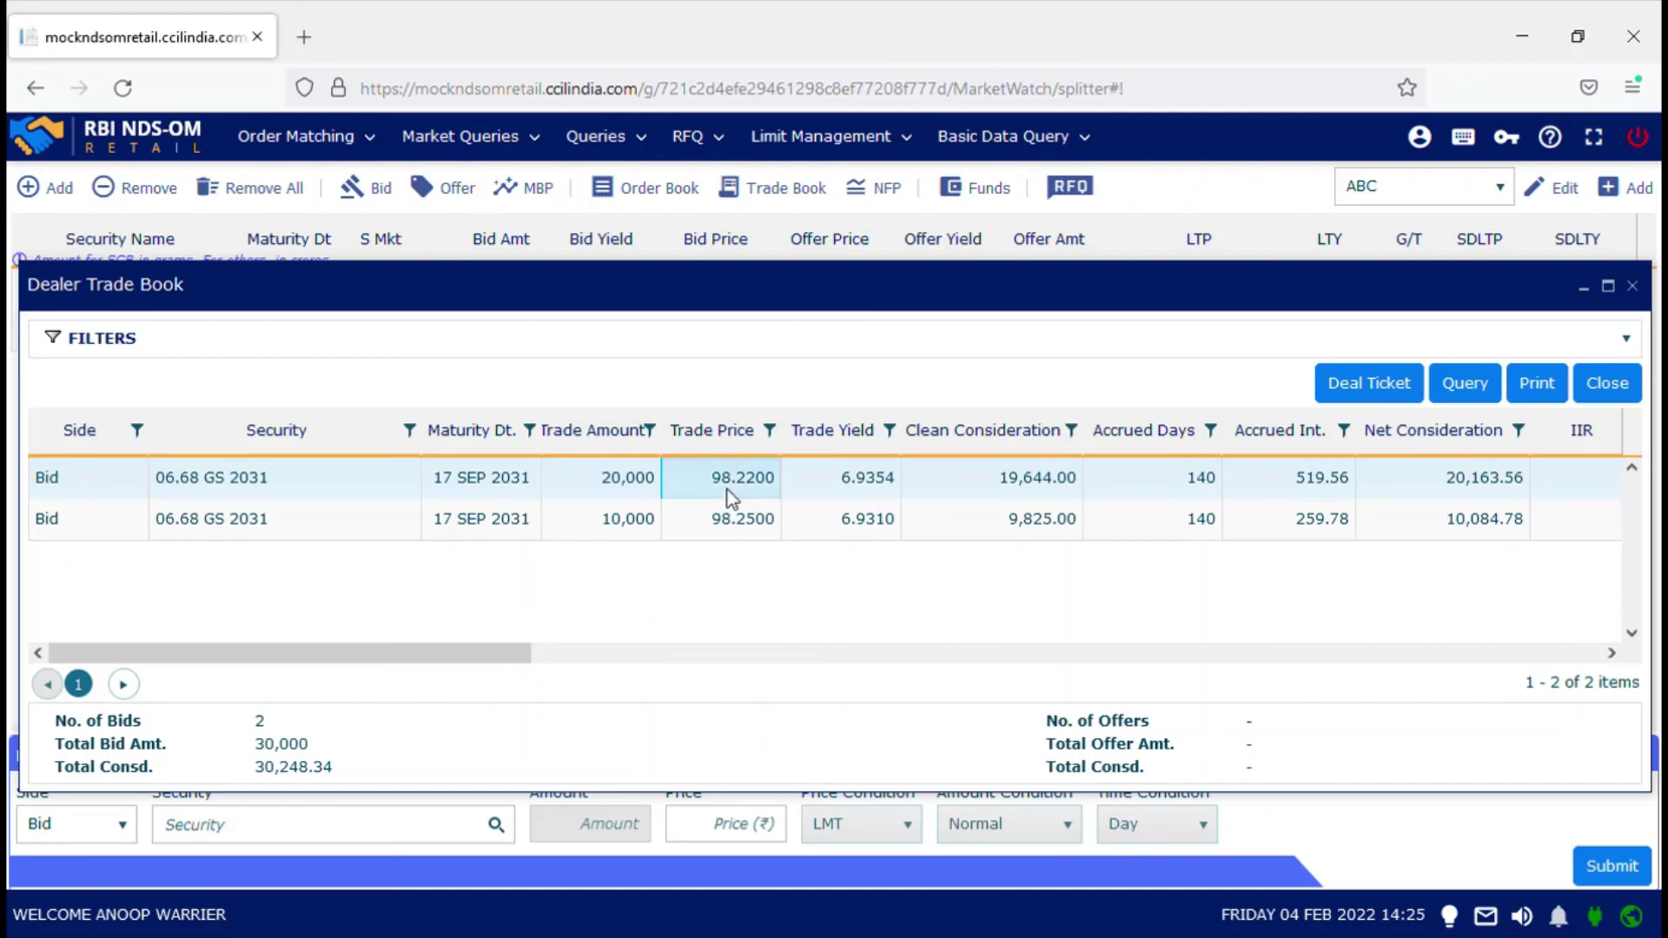
{"action": "left_click_drag", "start_coordinate": [521, 653], "coordinate": [751, 654]}
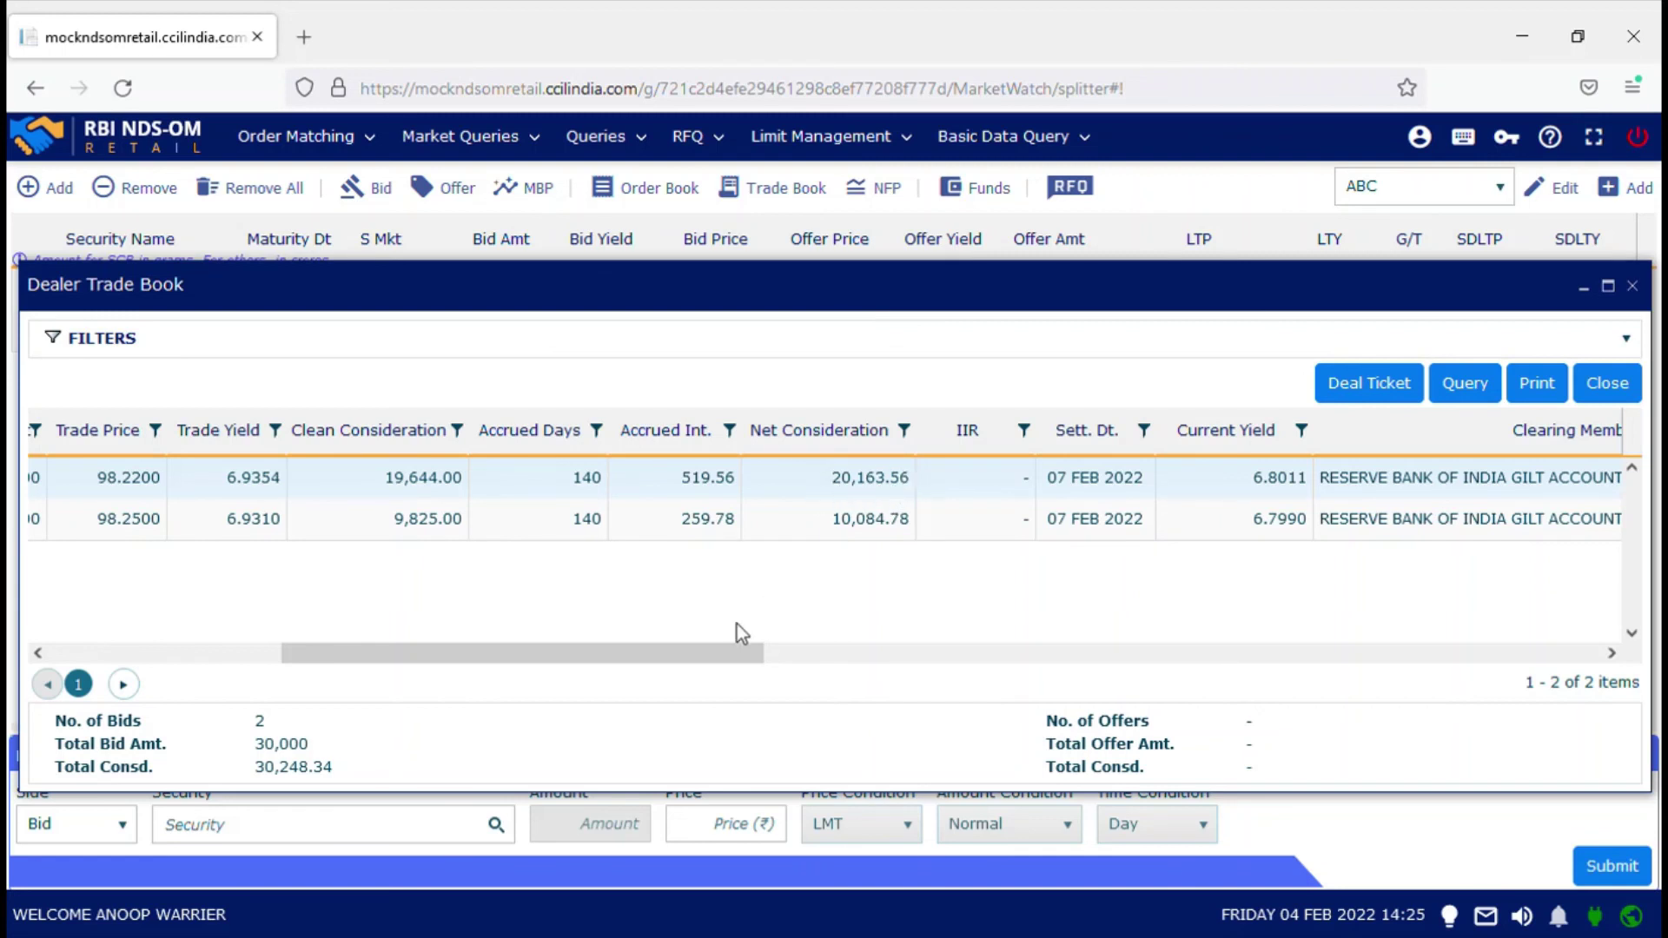
{"action": "left_click_drag", "start_coordinate": [707, 655], "coordinate": [438, 665]}
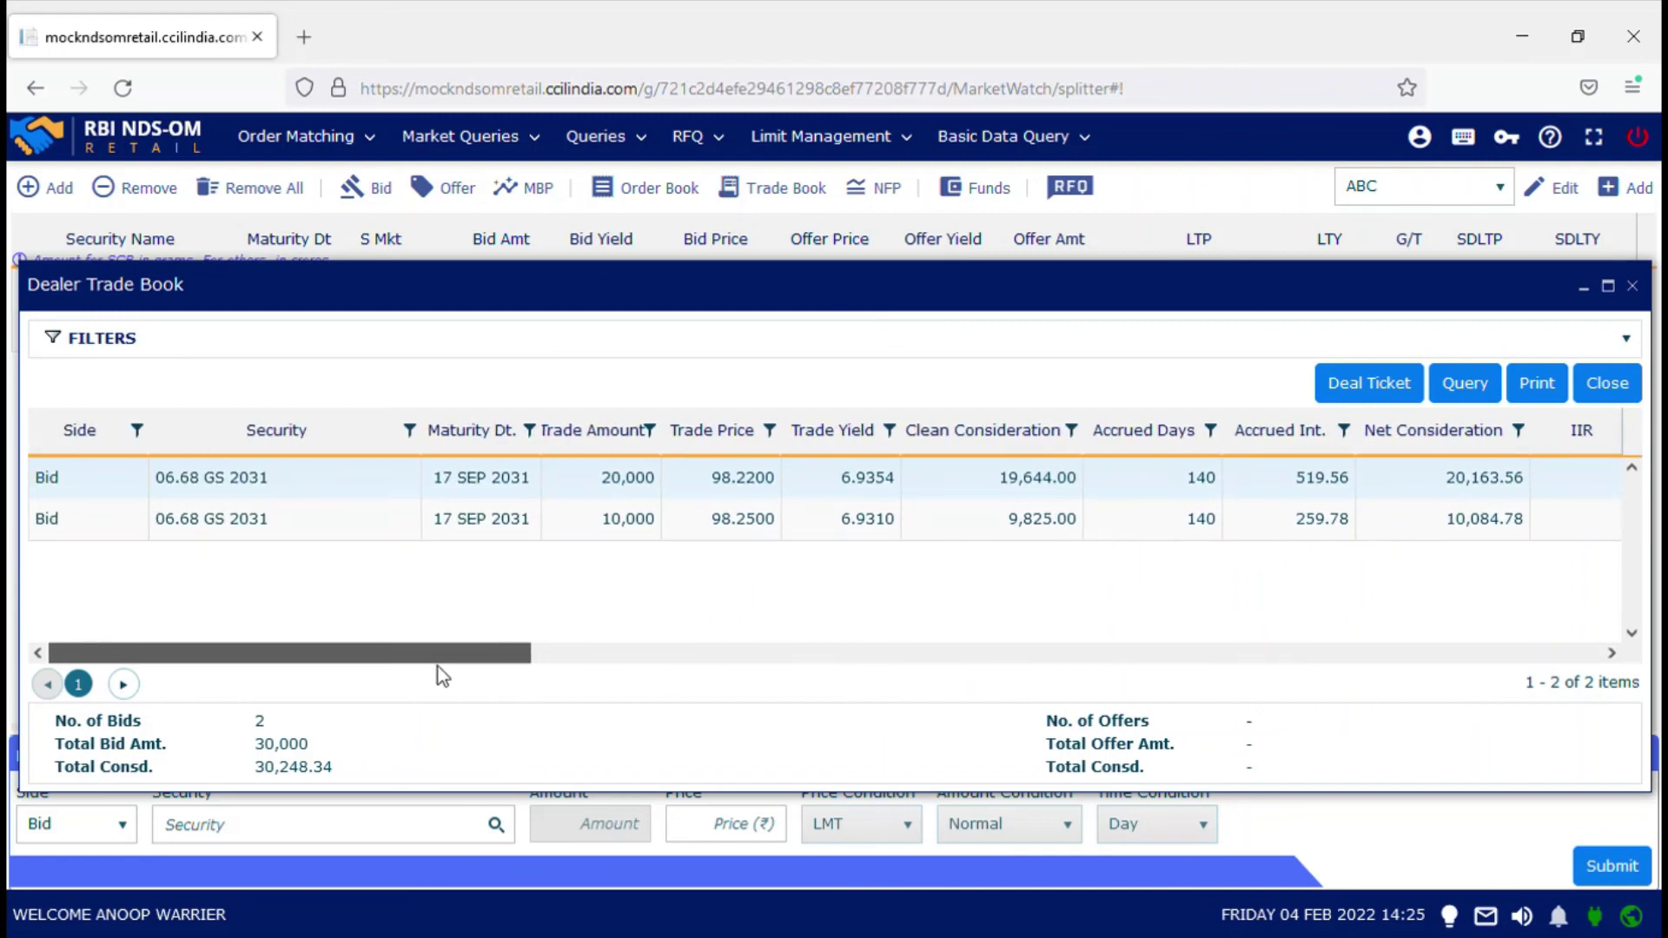
{"action": "left_click", "coordinate": [414, 525]}
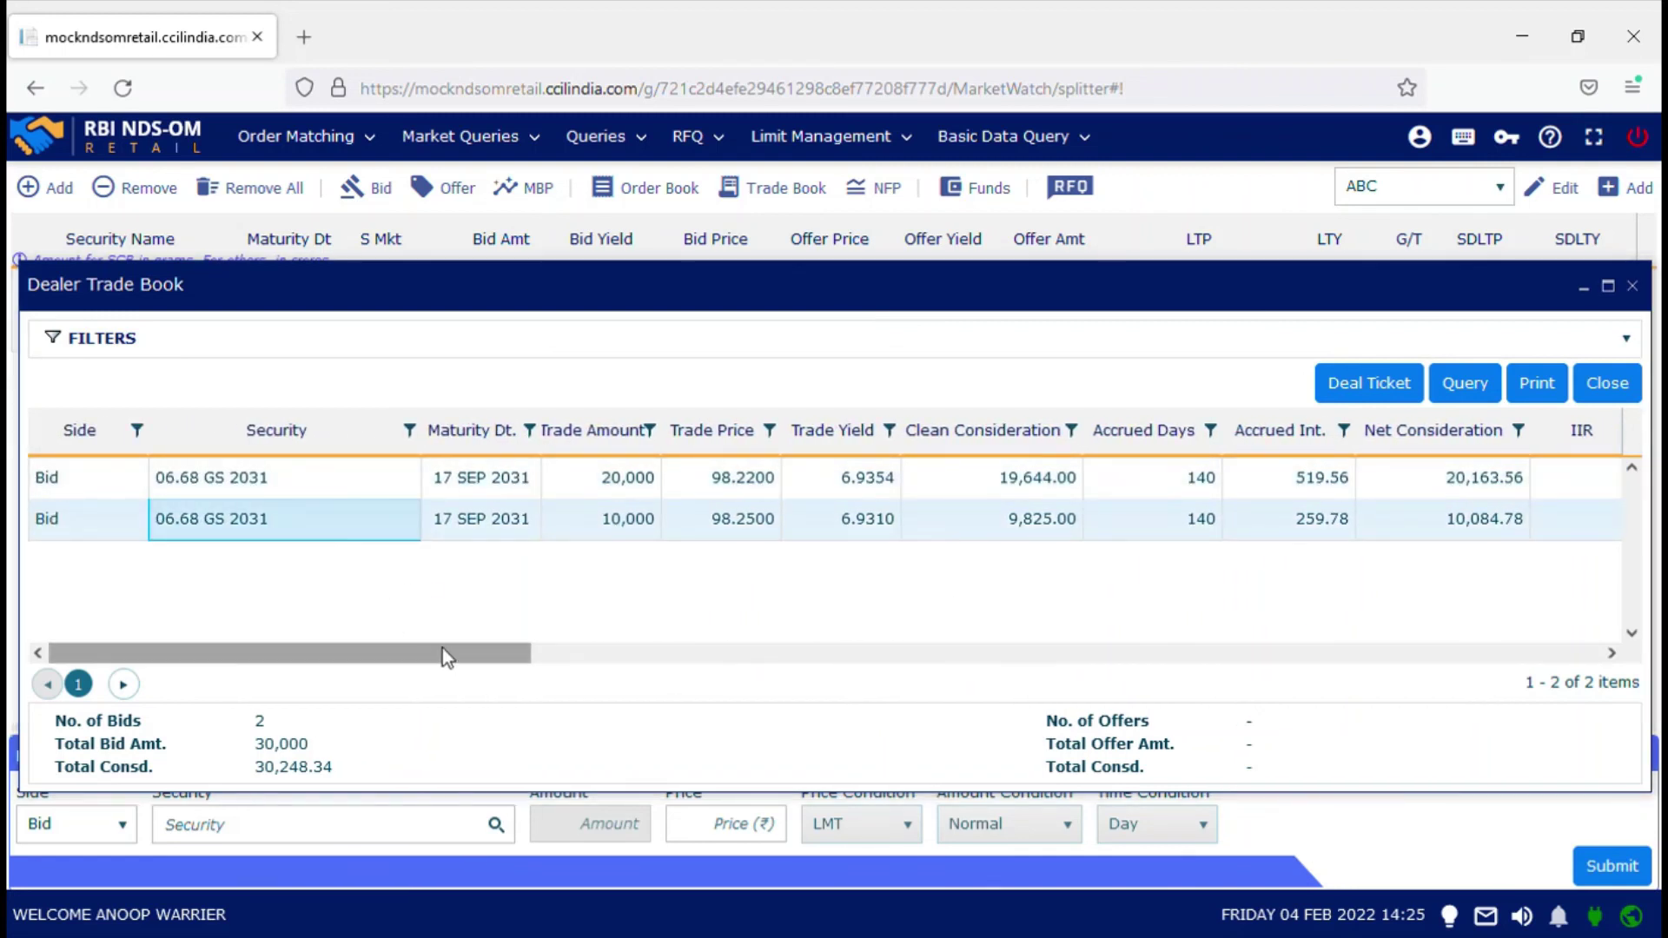
{"action": "left_click_drag", "start_coordinate": [441, 653], "coordinate": [789, 655]}
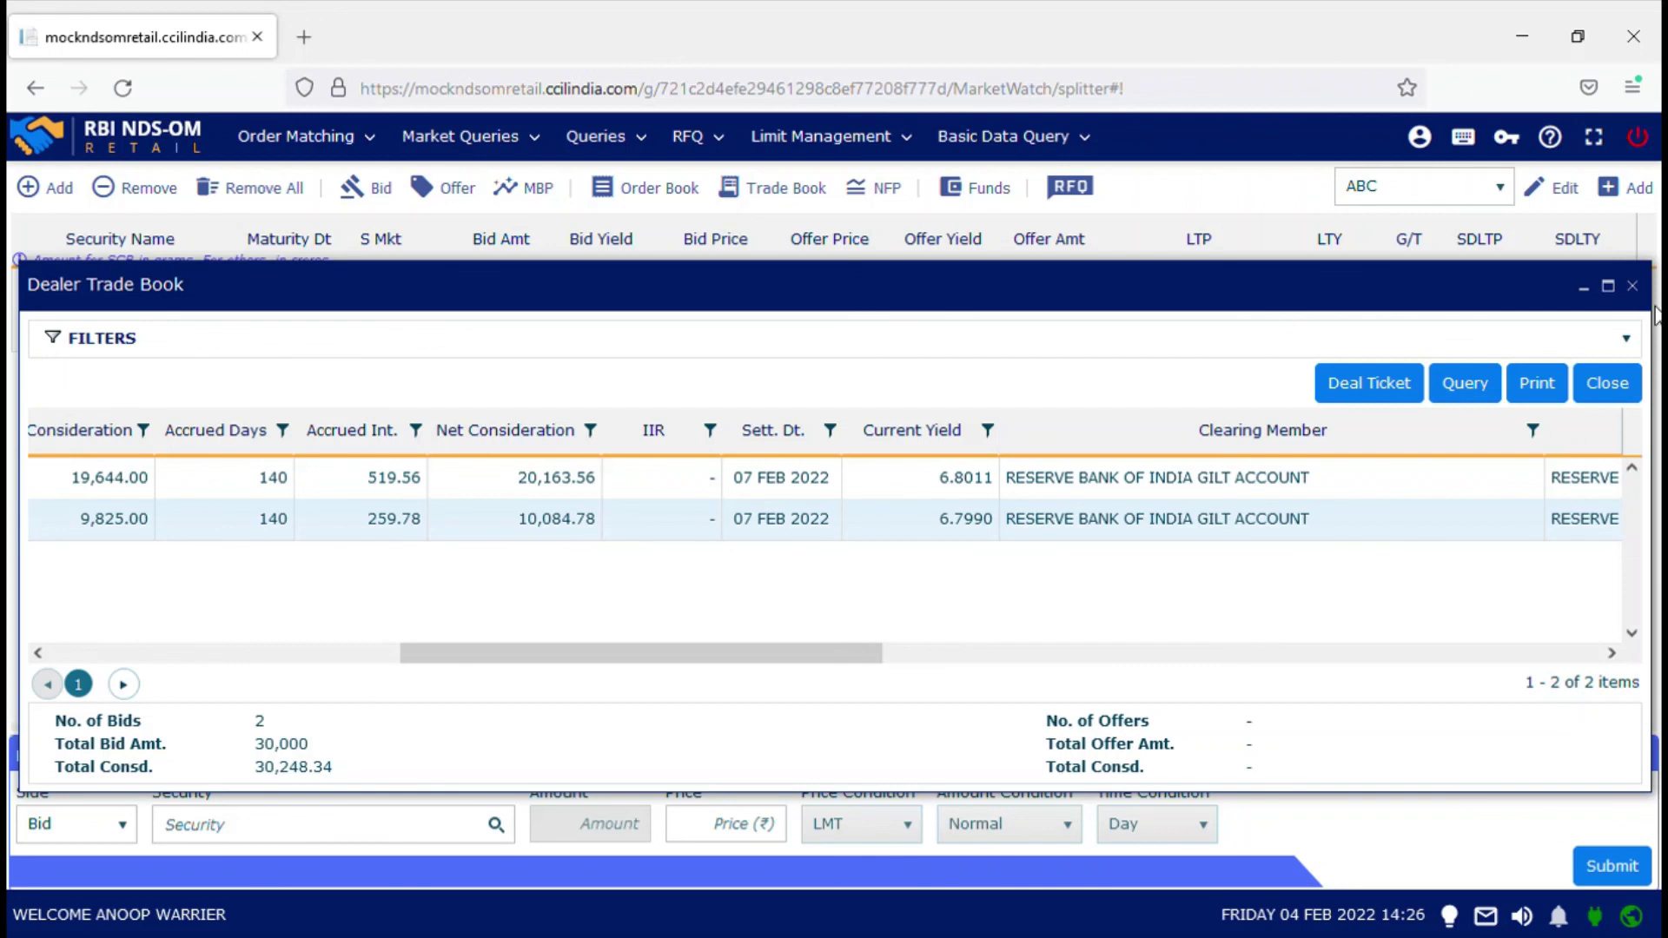
{"action": "left_click", "coordinate": [1633, 287]}
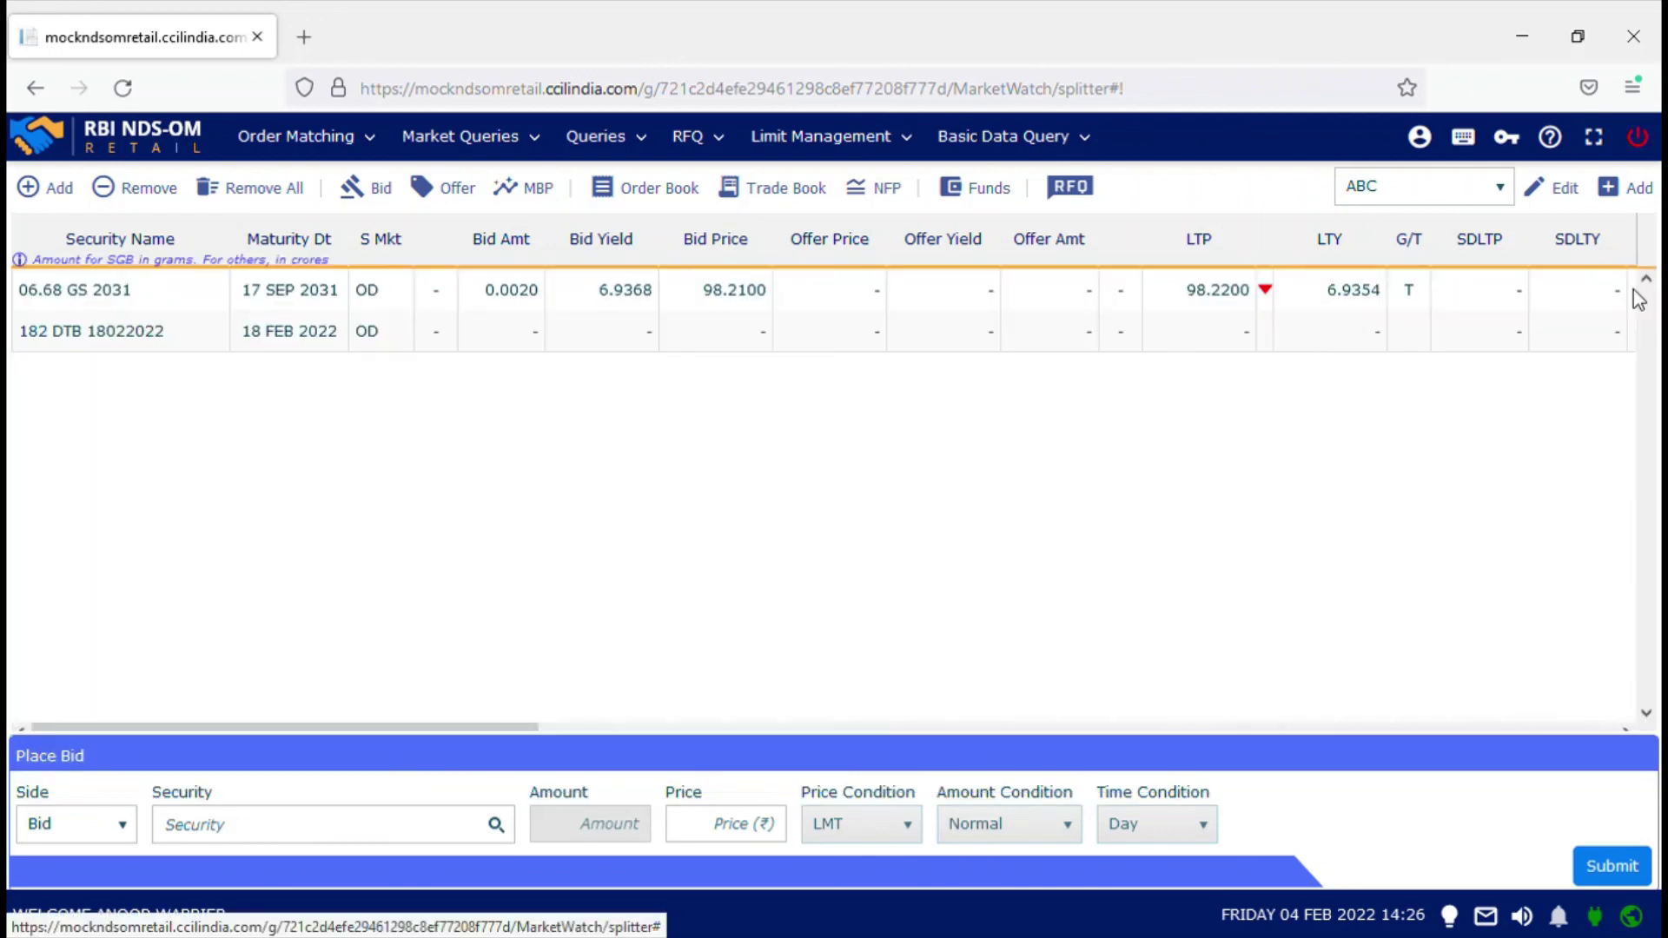
Reopen the trade book directly from the market watch, review the trades' settlement and clearing member details, and close it.
{"action": "left_click", "coordinate": [785, 195]}
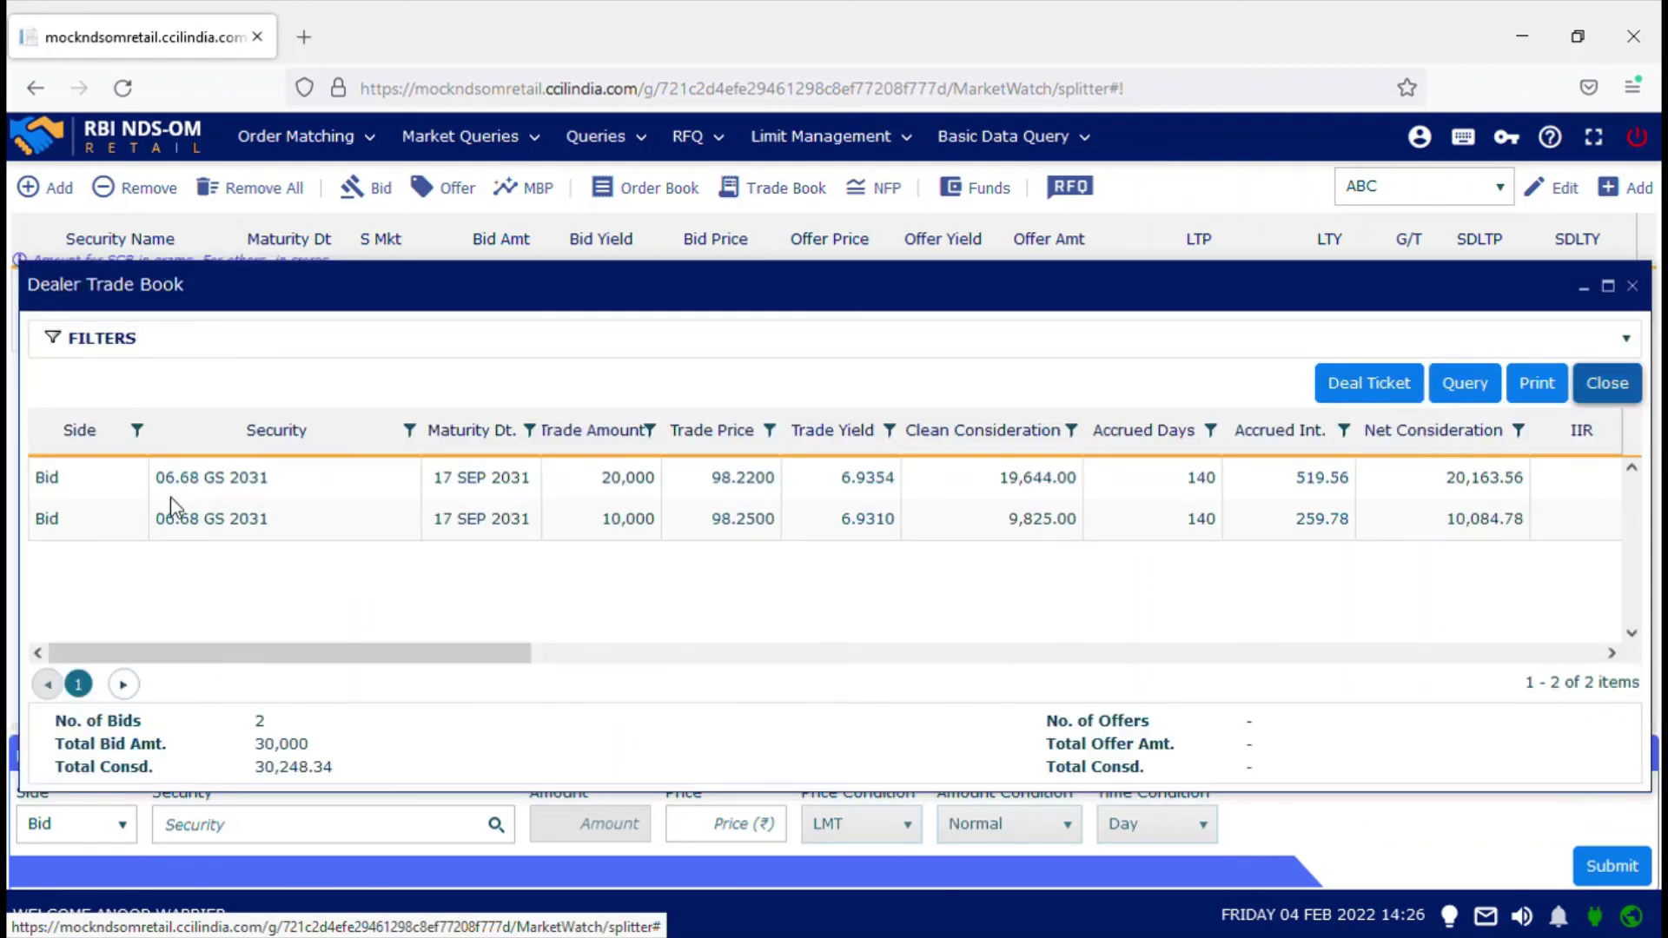
{"action": "left_click_drag", "start_coordinate": [320, 653], "coordinate": [630, 653]}
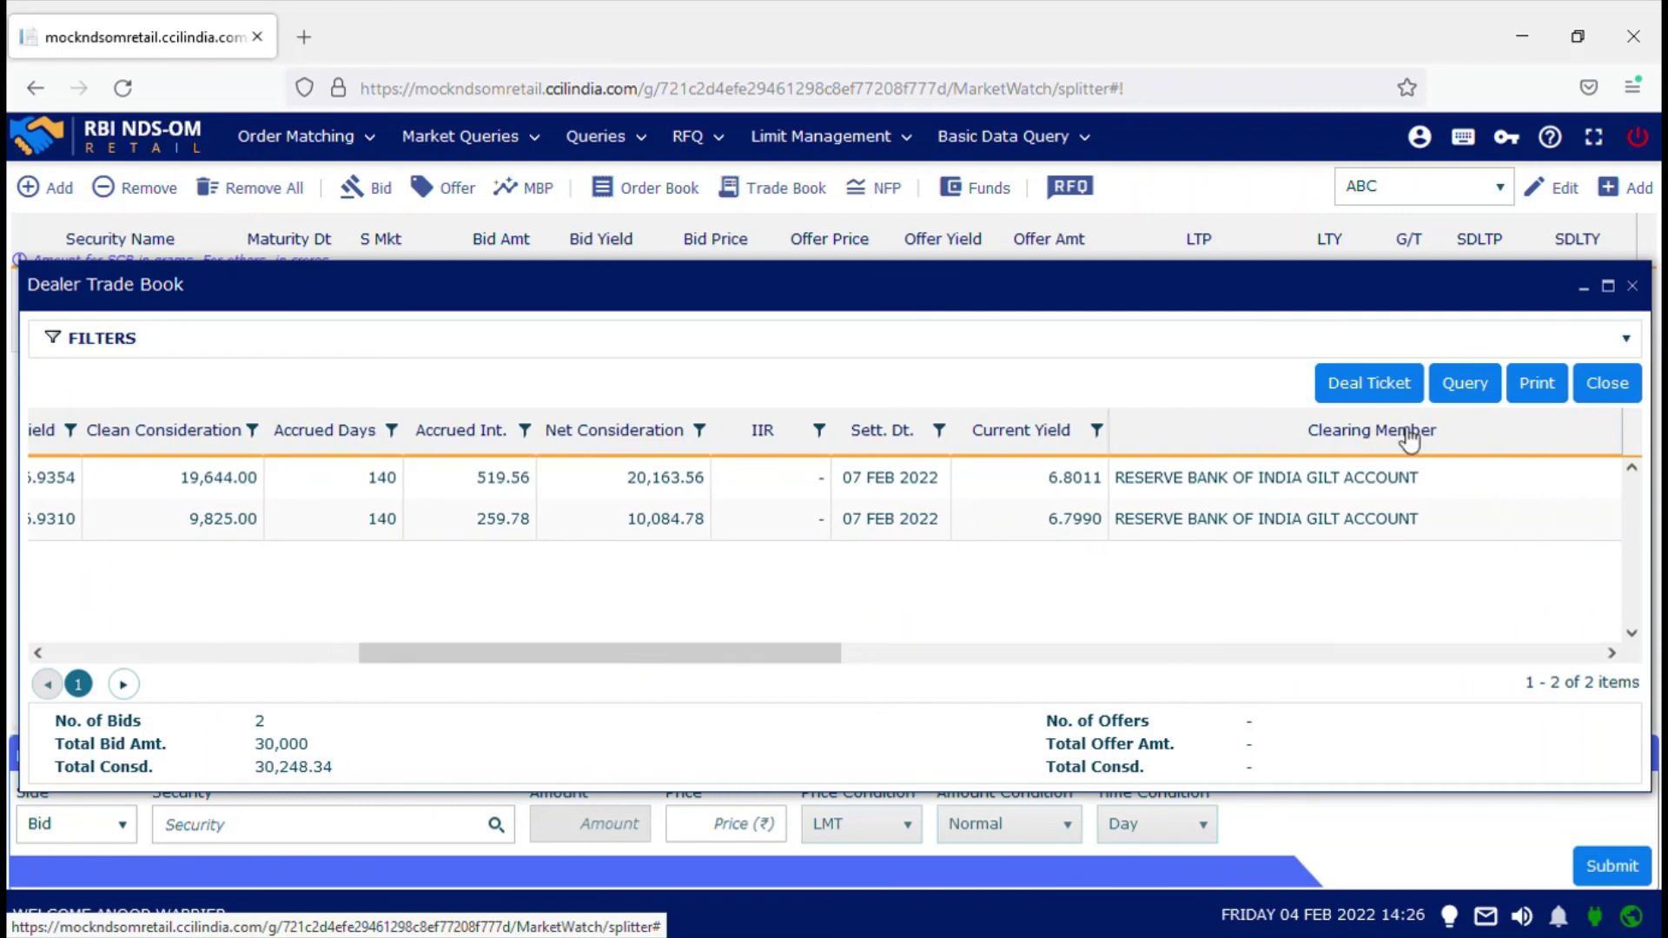
{"action": "left_click", "coordinate": [1632, 286]}
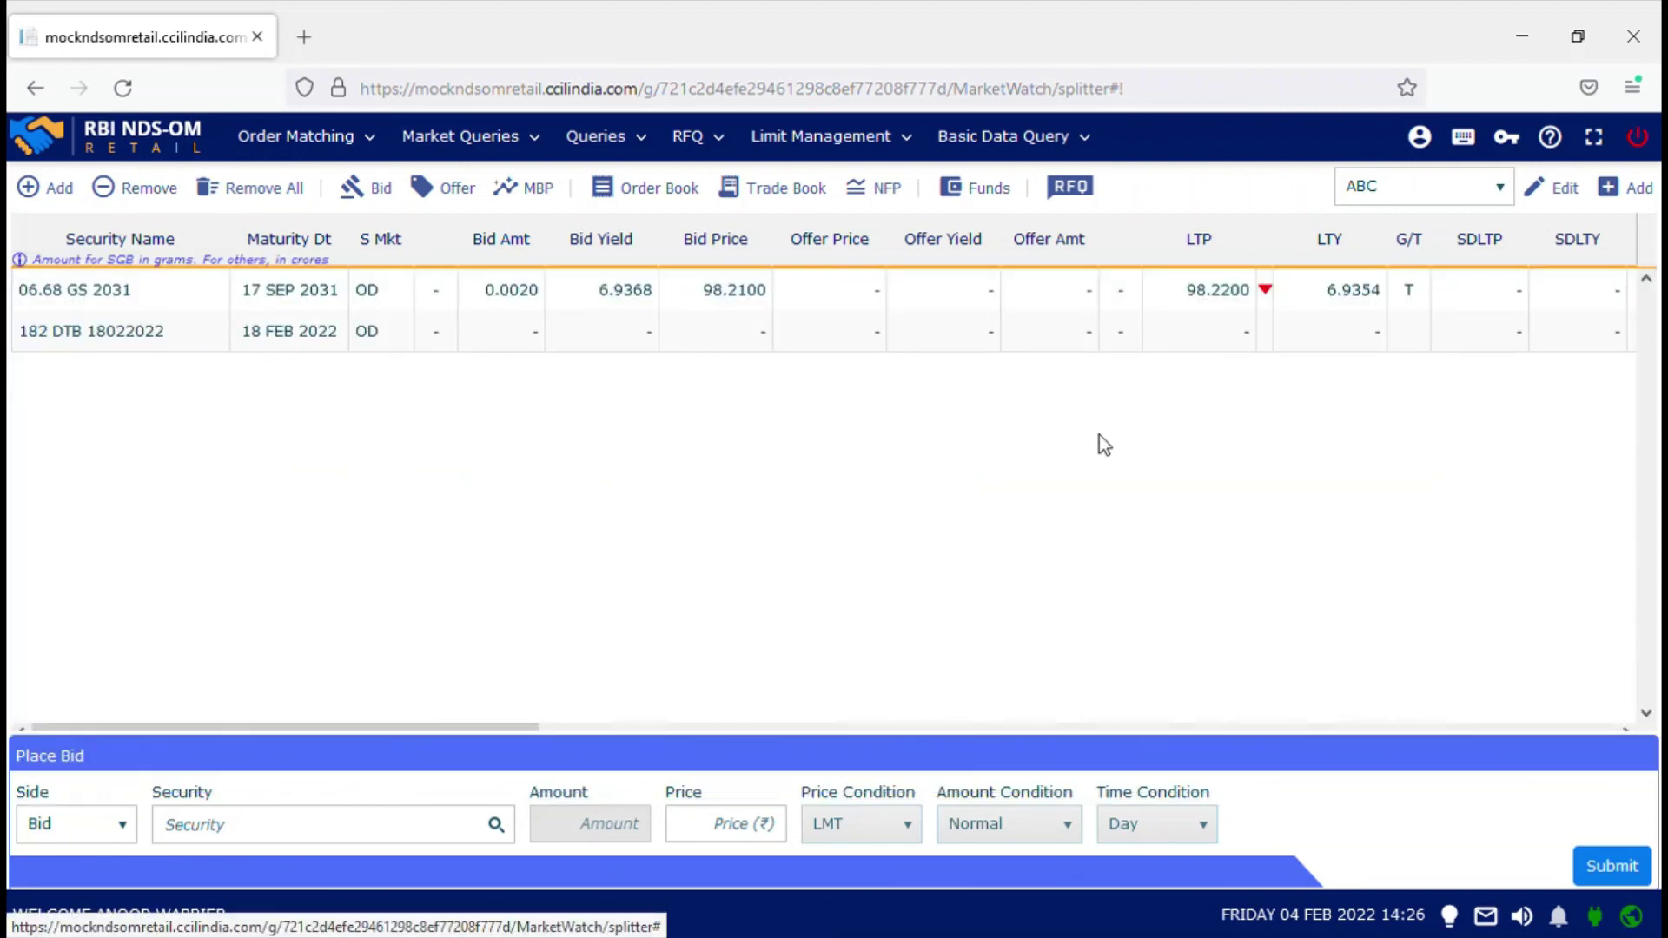